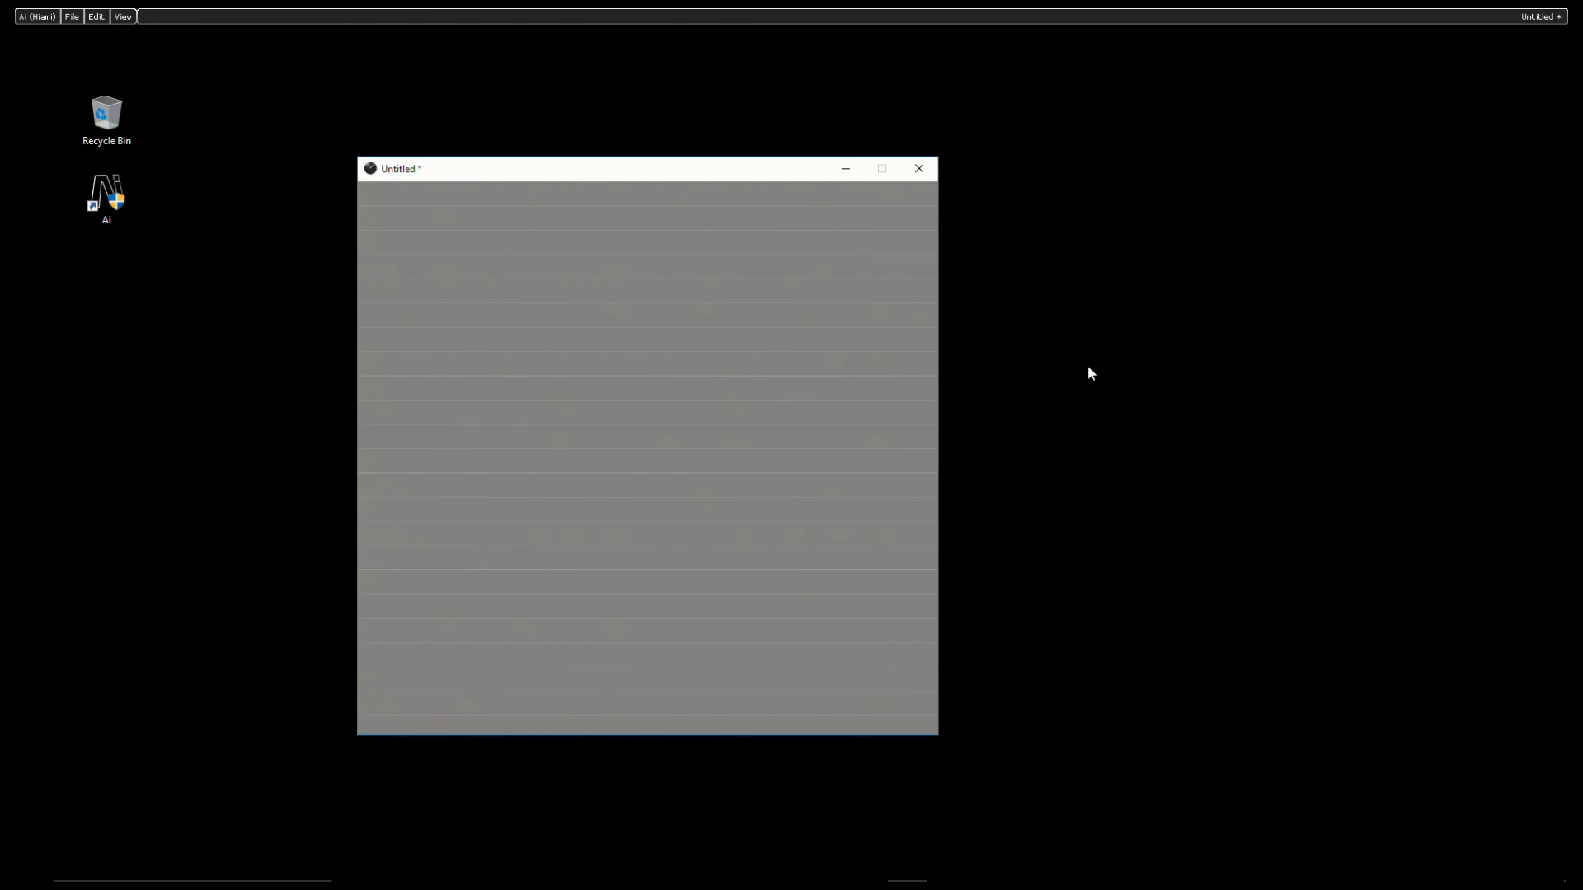
# - Browse the module categories available for insertion, including the Midi and Network modules
pyautogui.rightClick(473, 252)
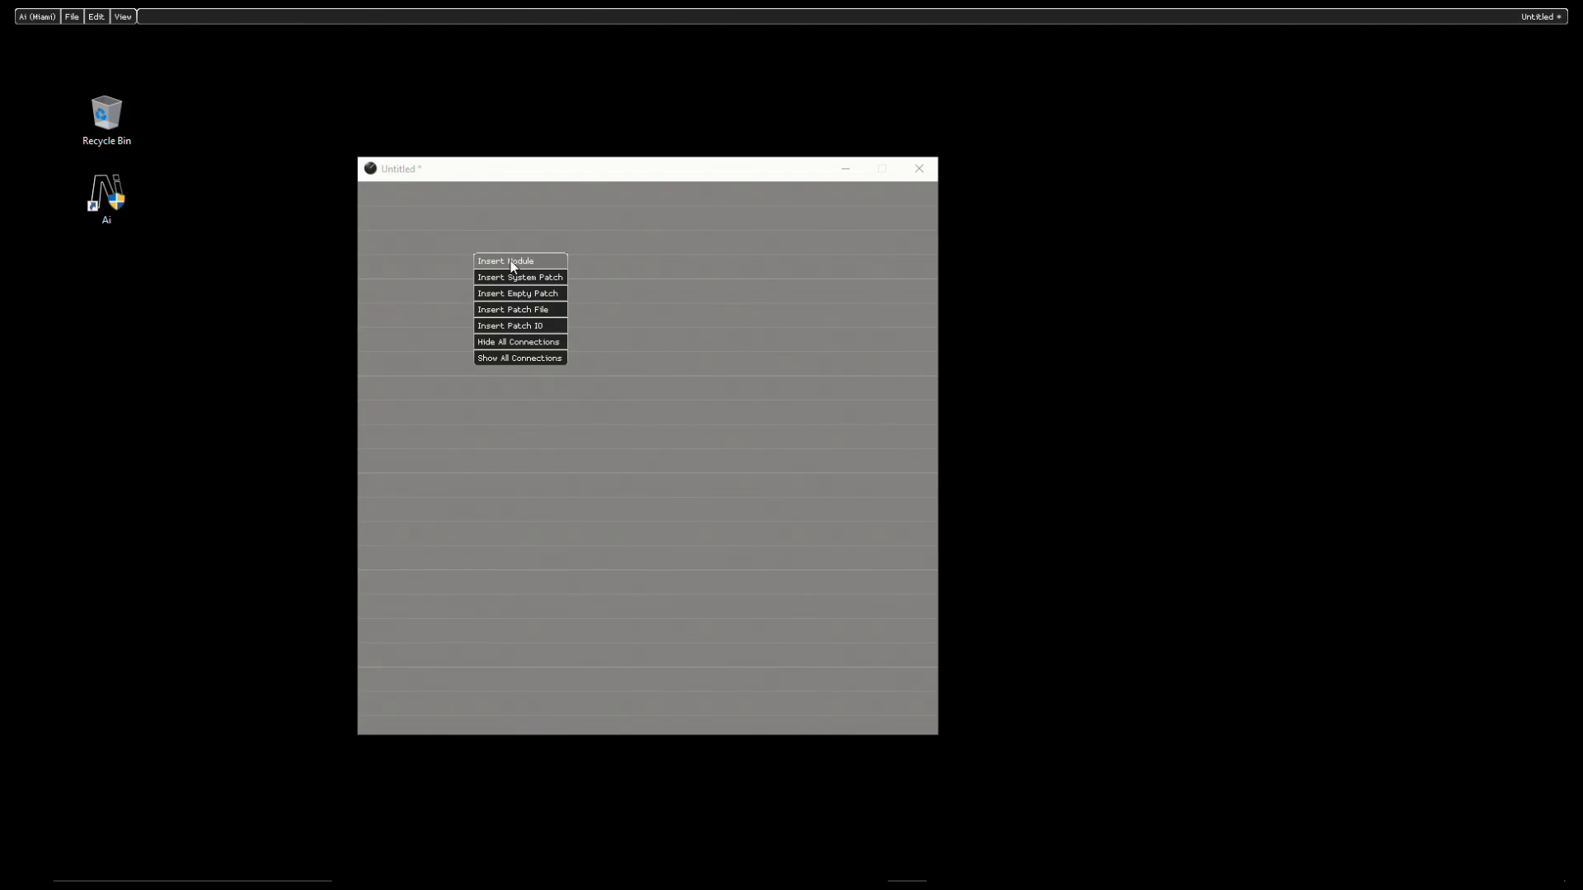
pyautogui.click(512, 261)
pyautogui.rightClick(511, 261)
pyautogui.moveTo(528, 508)
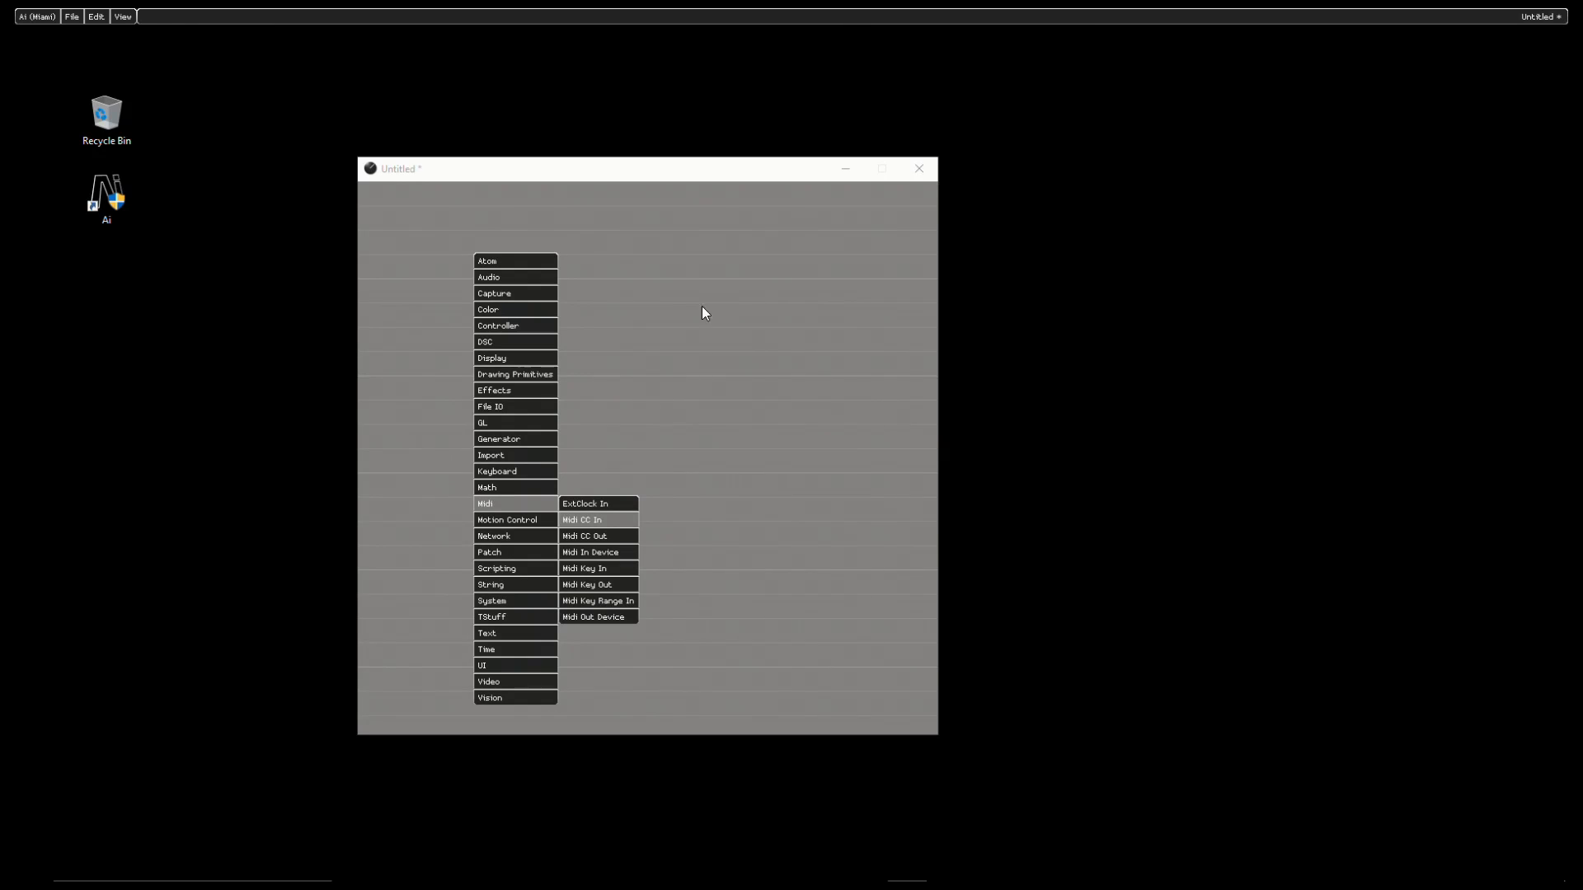
pyautogui.rightClick(706, 248)
pyautogui.click(733, 256)
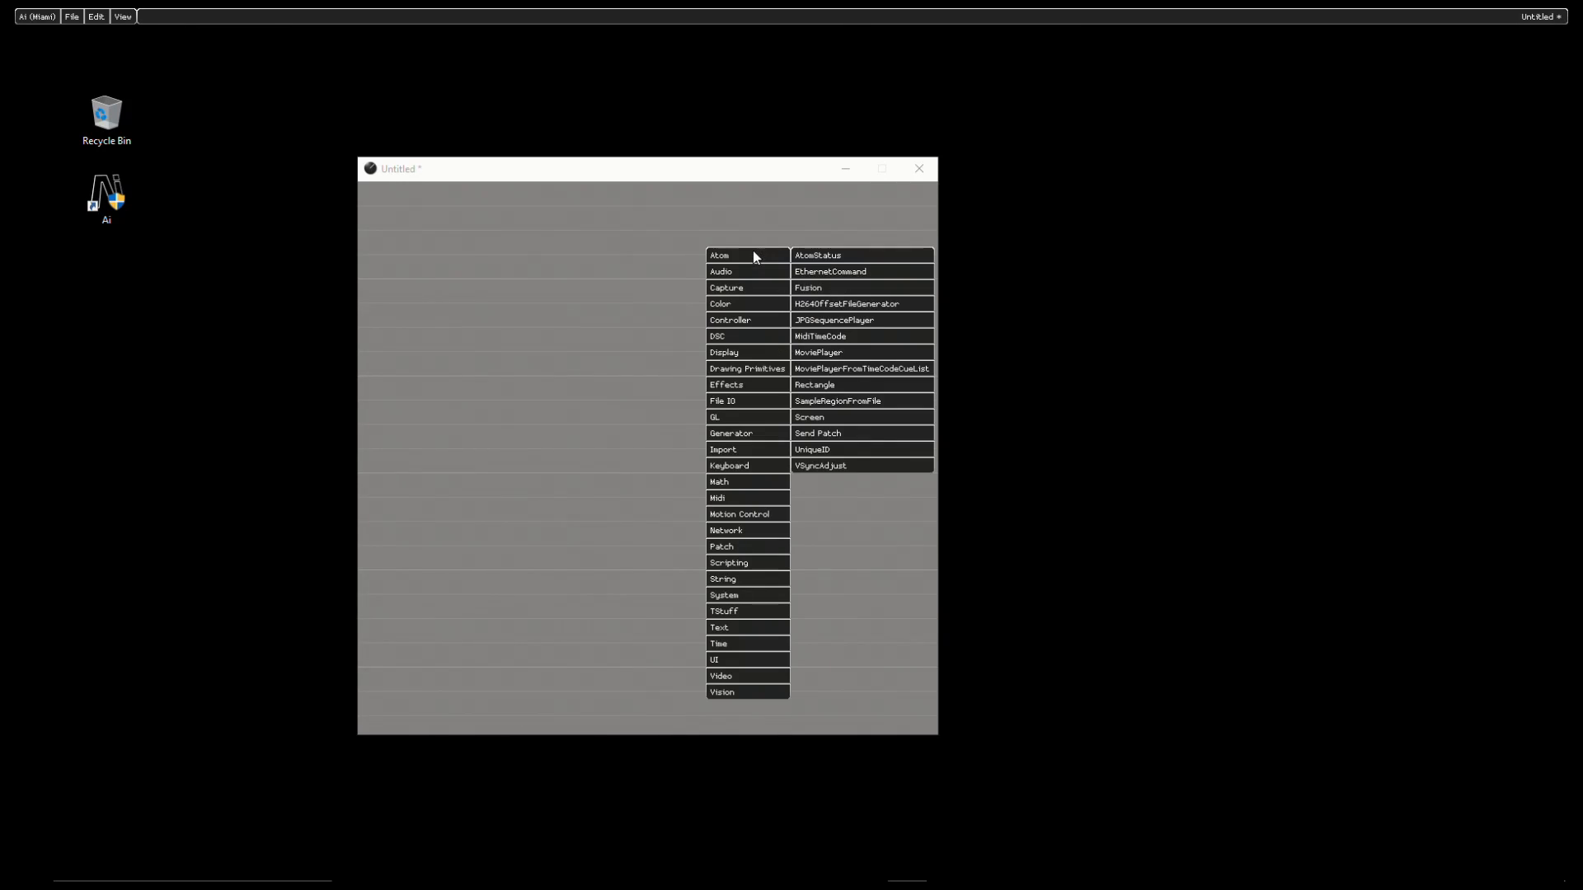
pyautogui.moveTo(779, 532)
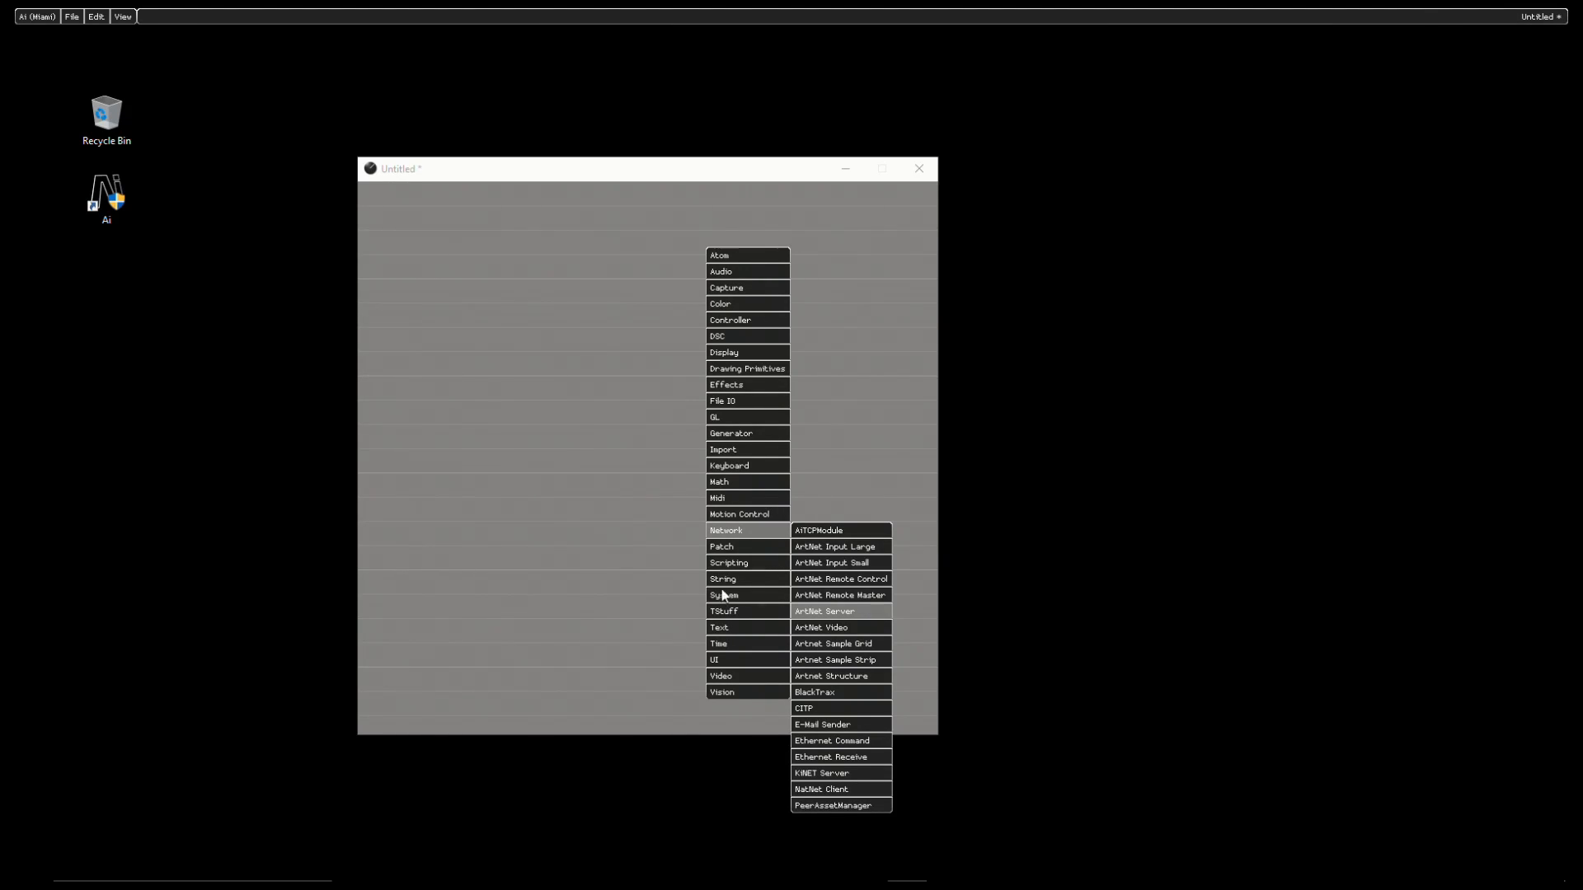
pyautogui.click(496, 311)
# - Insert a Rectangle module from the Generator category and place it in the upper part of the empty patch
pyautogui.rightClick(577, 295)
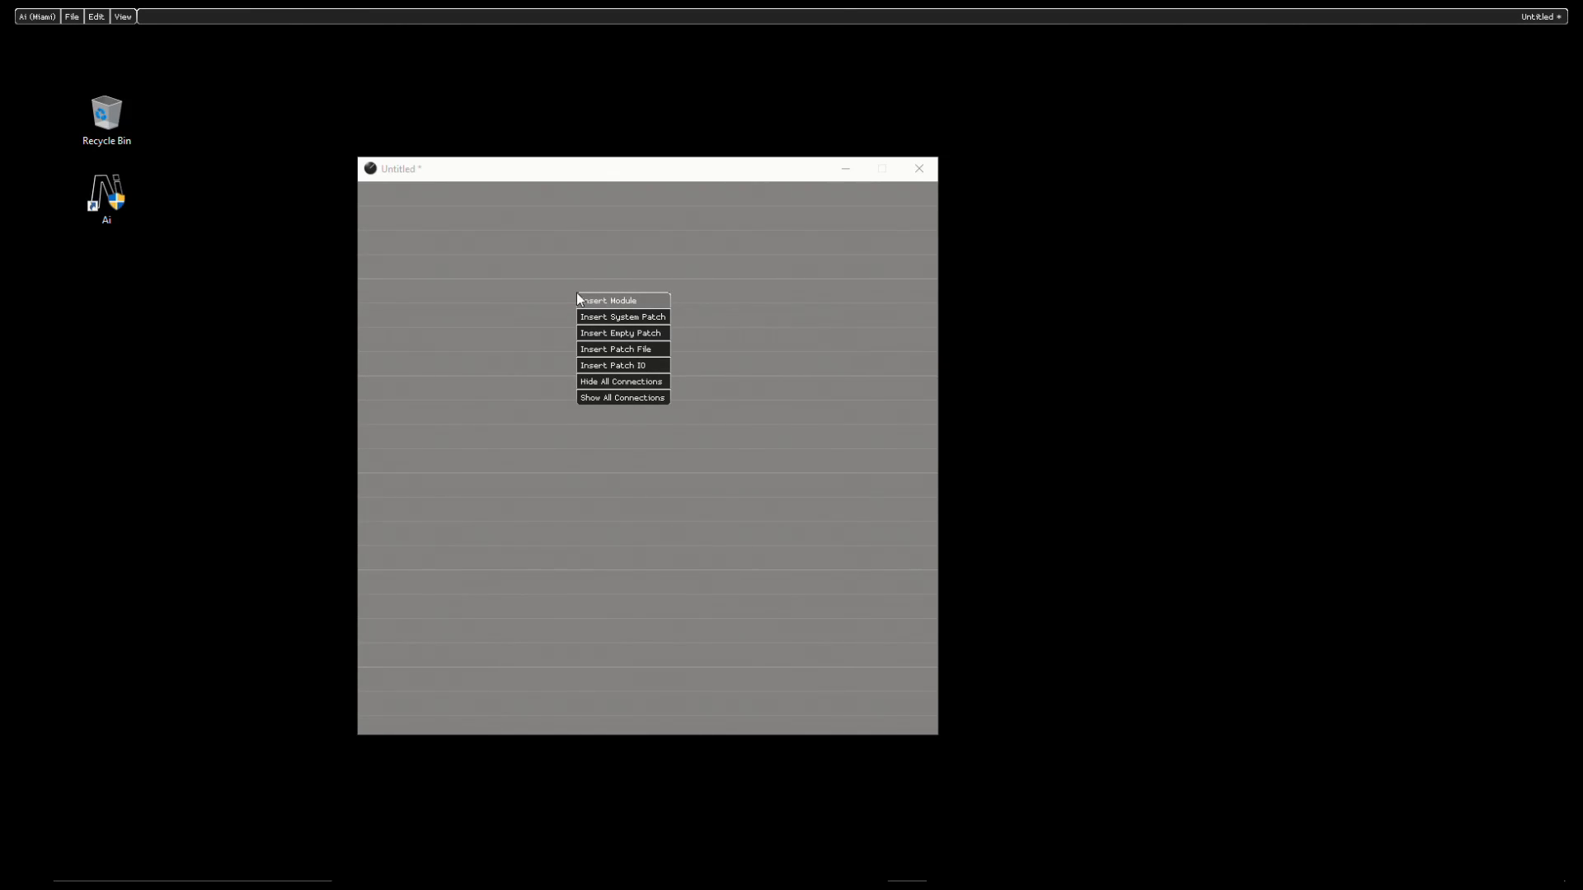
pyautogui.click(621, 301)
pyautogui.moveTo(638, 485)
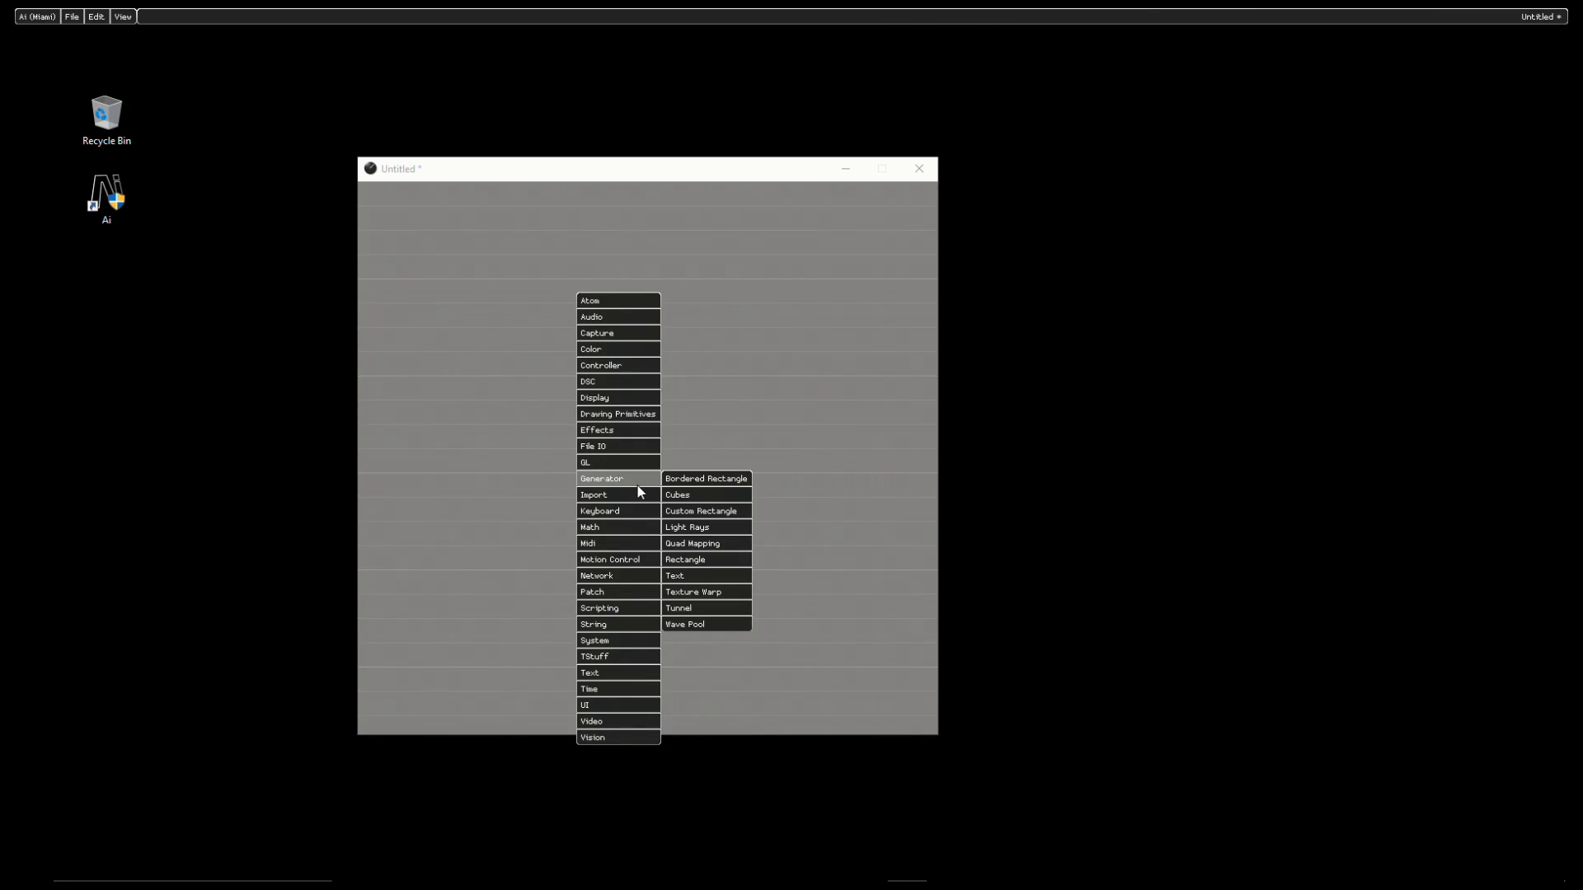
pyautogui.click(731, 560)
pyautogui.click(689, 310)
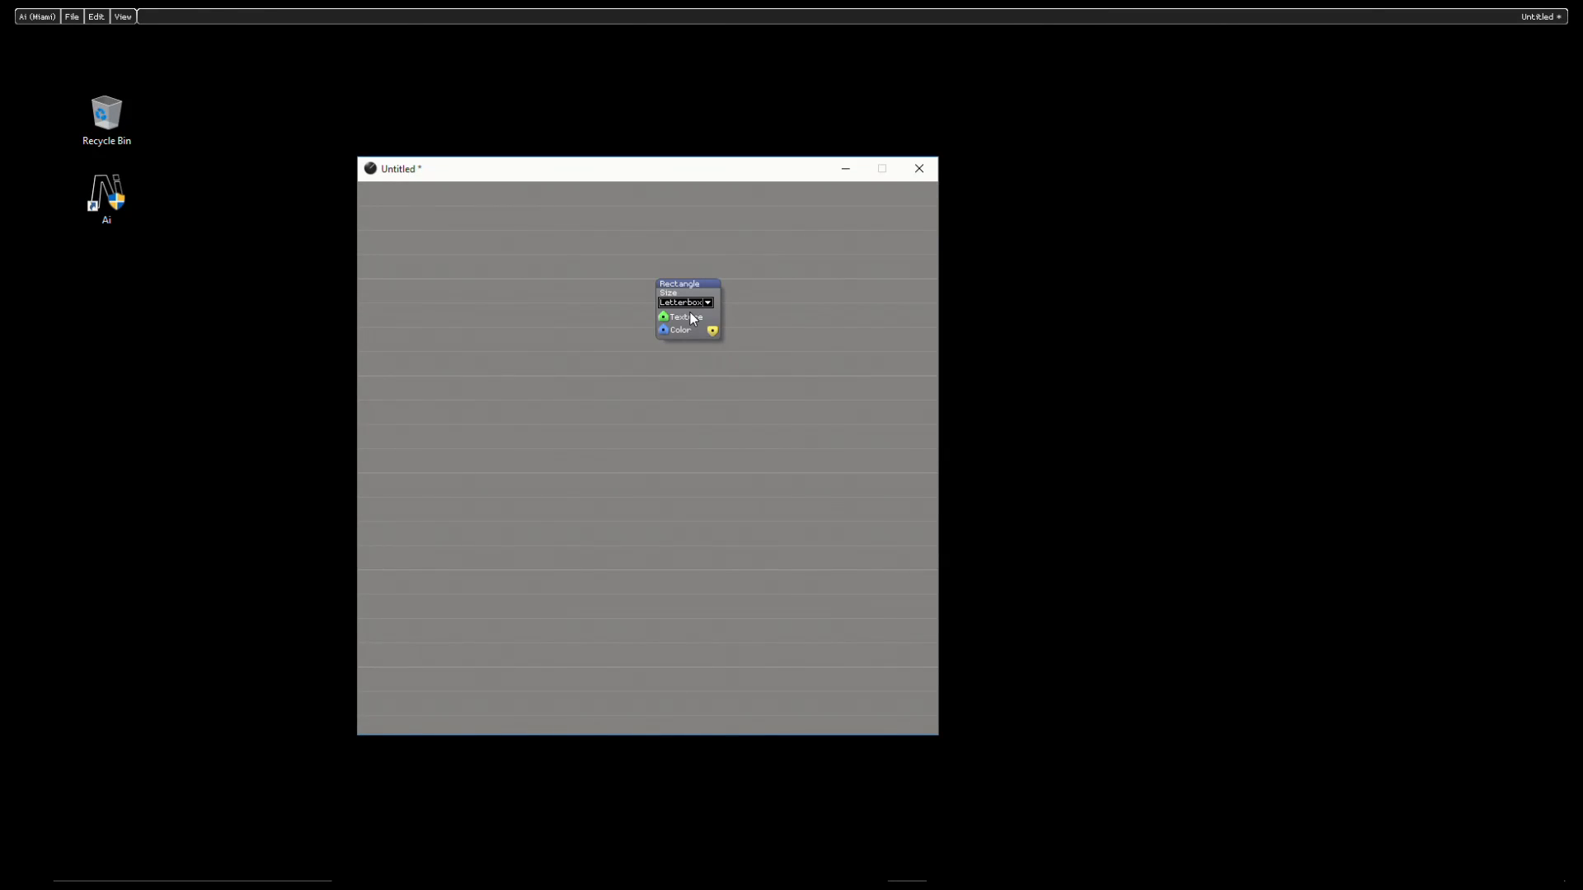
# - Insert a Window module from the GL category and place it just below the Rectangle module
pyautogui.rightClick(699, 418)
pyautogui.click(760, 427)
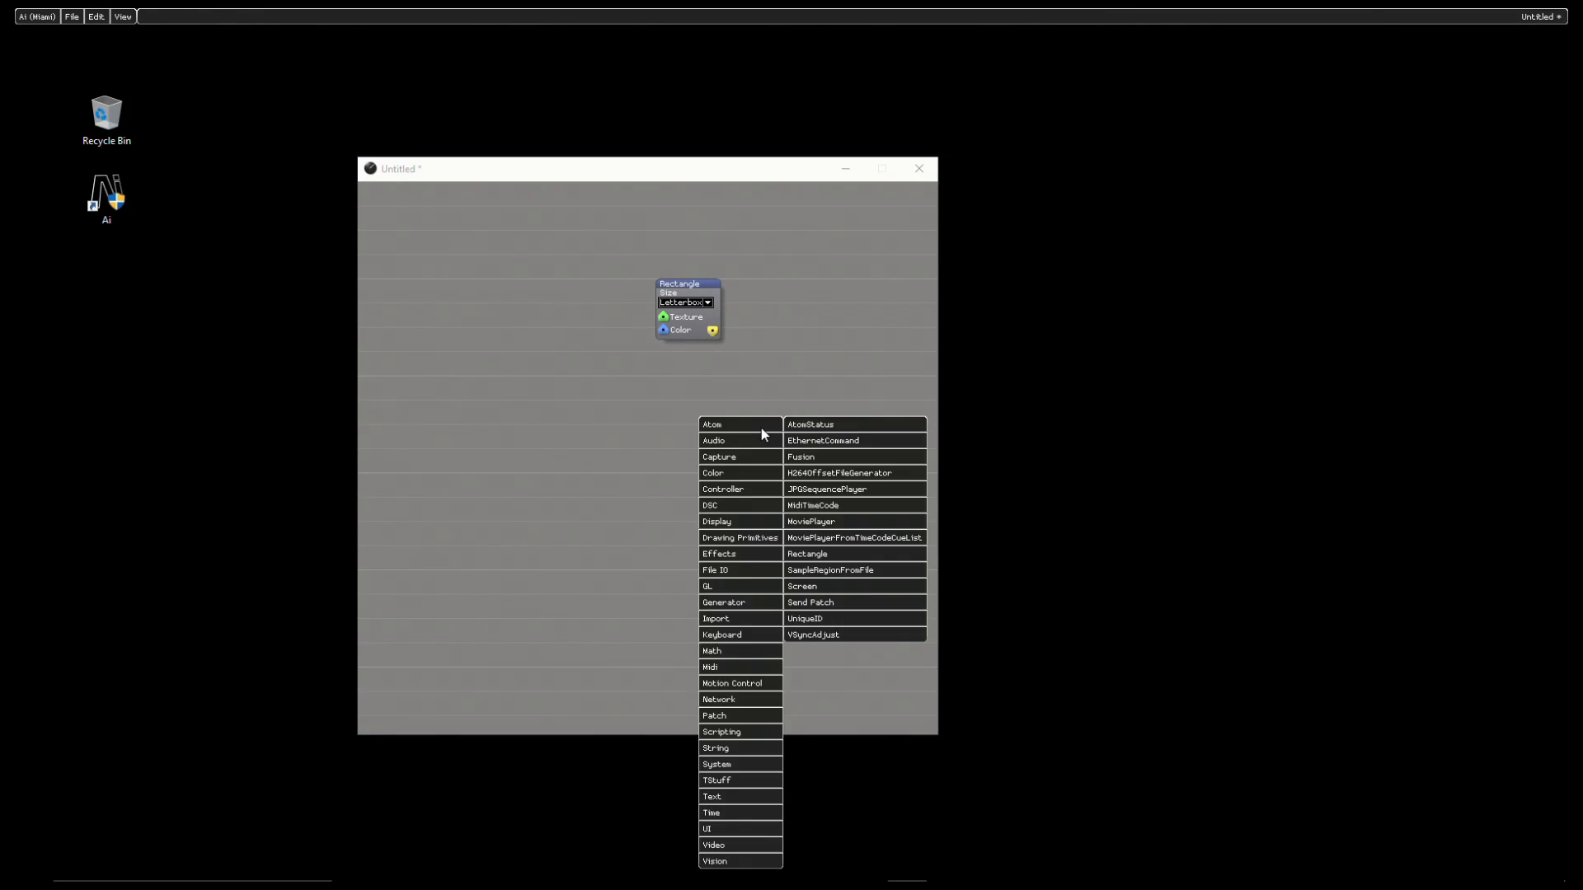
pyautogui.moveTo(760, 588)
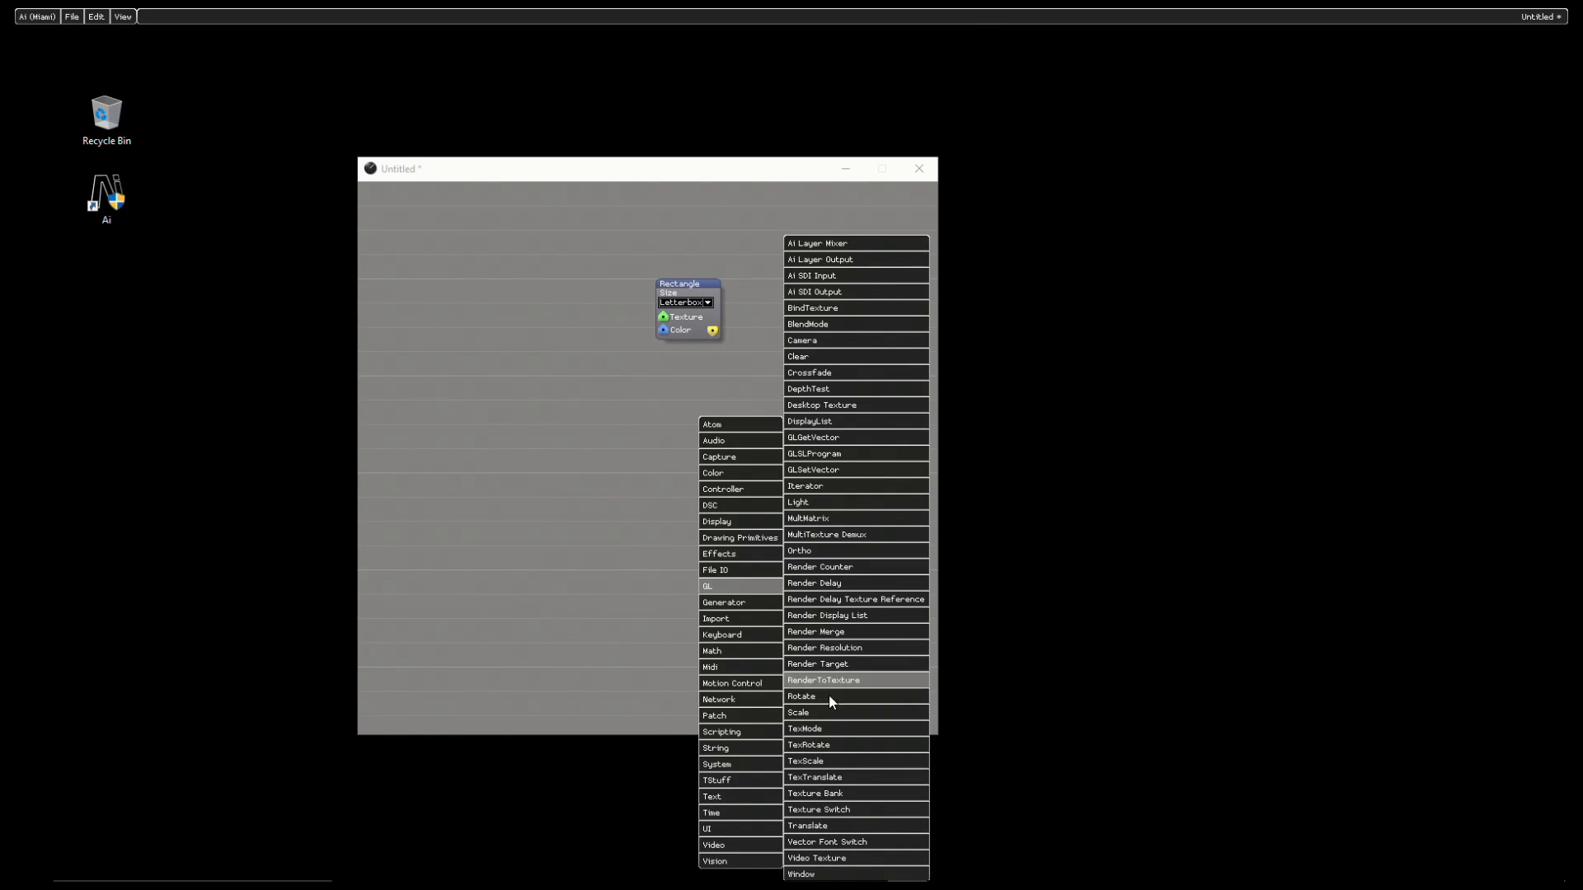
pyautogui.click(808, 874)
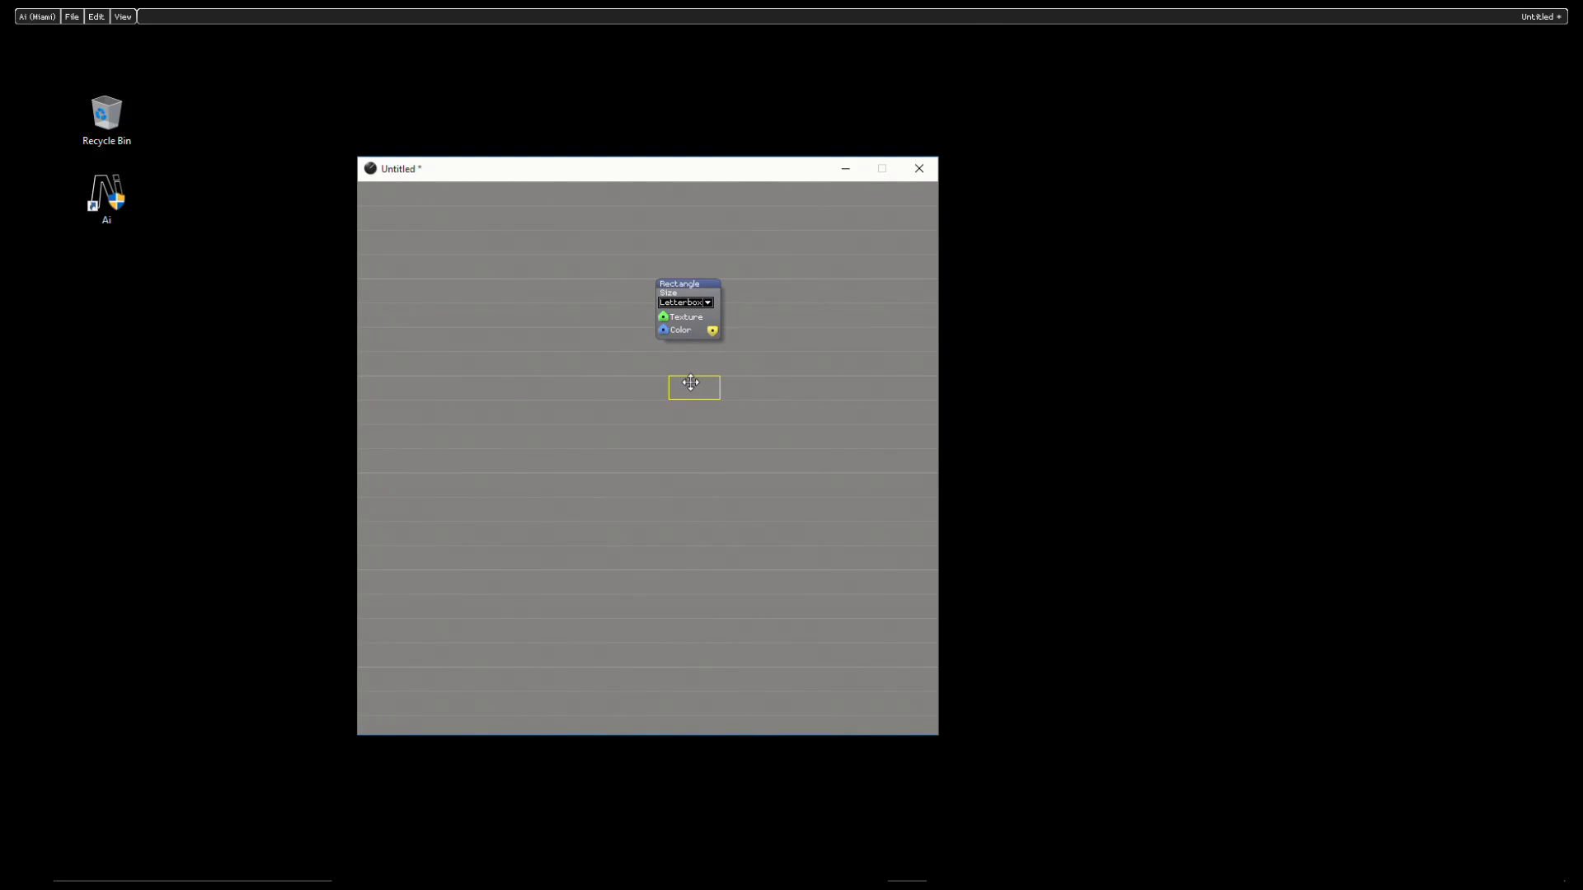
pyautogui.click(695, 388)
# - Connect the Rectangle module's output to the Window module and open its output window beside the patch
pyautogui.moveTo(713, 332); pyautogui.dragTo(713, 399)
pyautogui.click(695, 393)
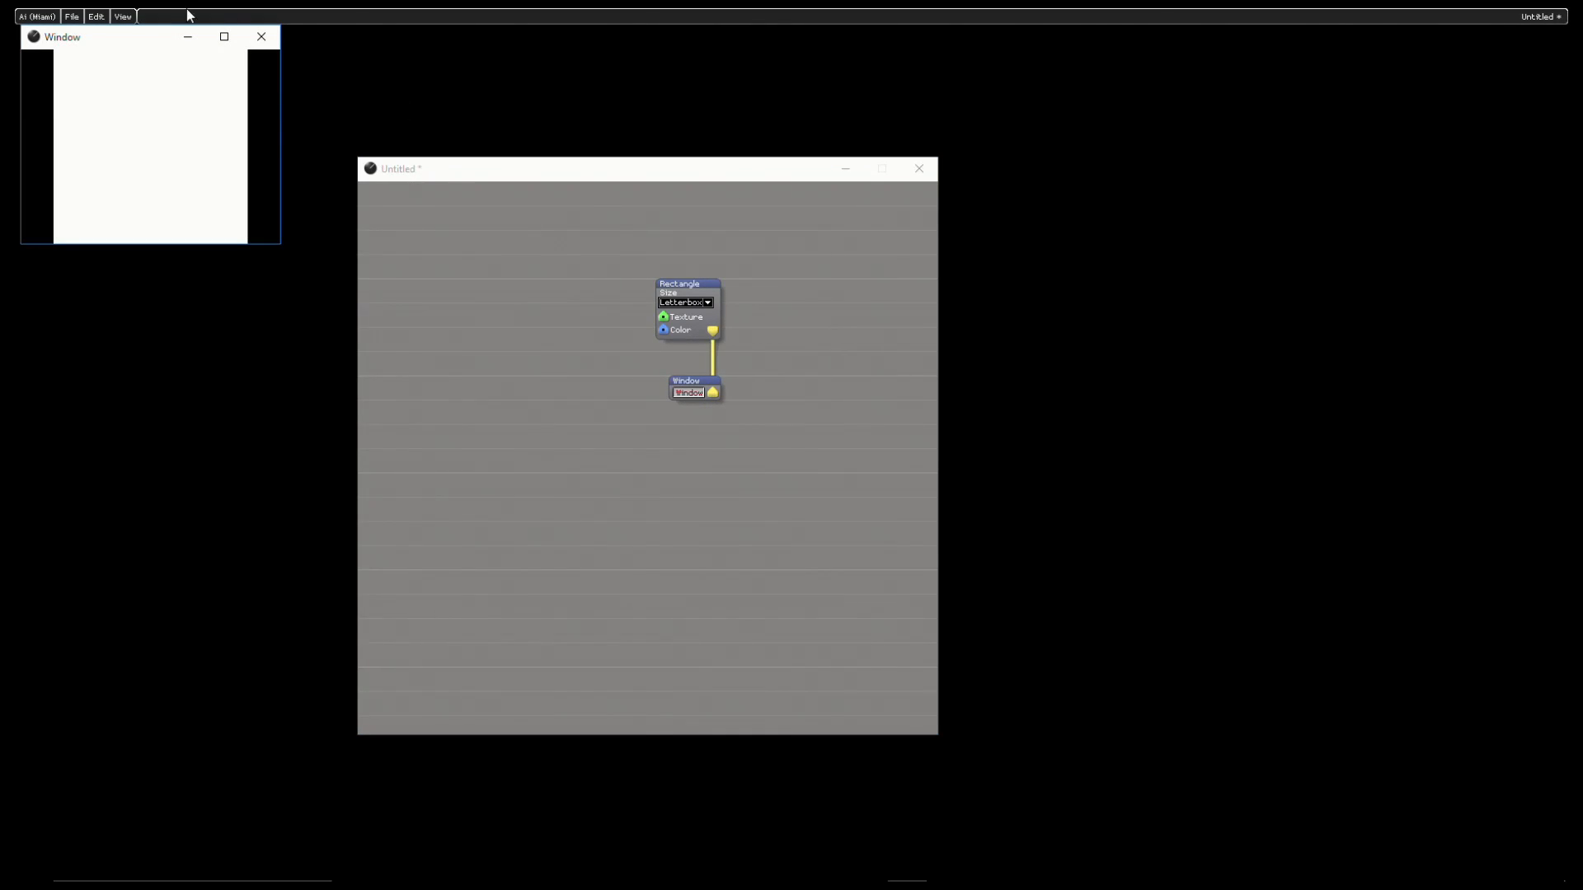
pyautogui.moveTo(123, 38); pyautogui.dragTo(1166, 218)
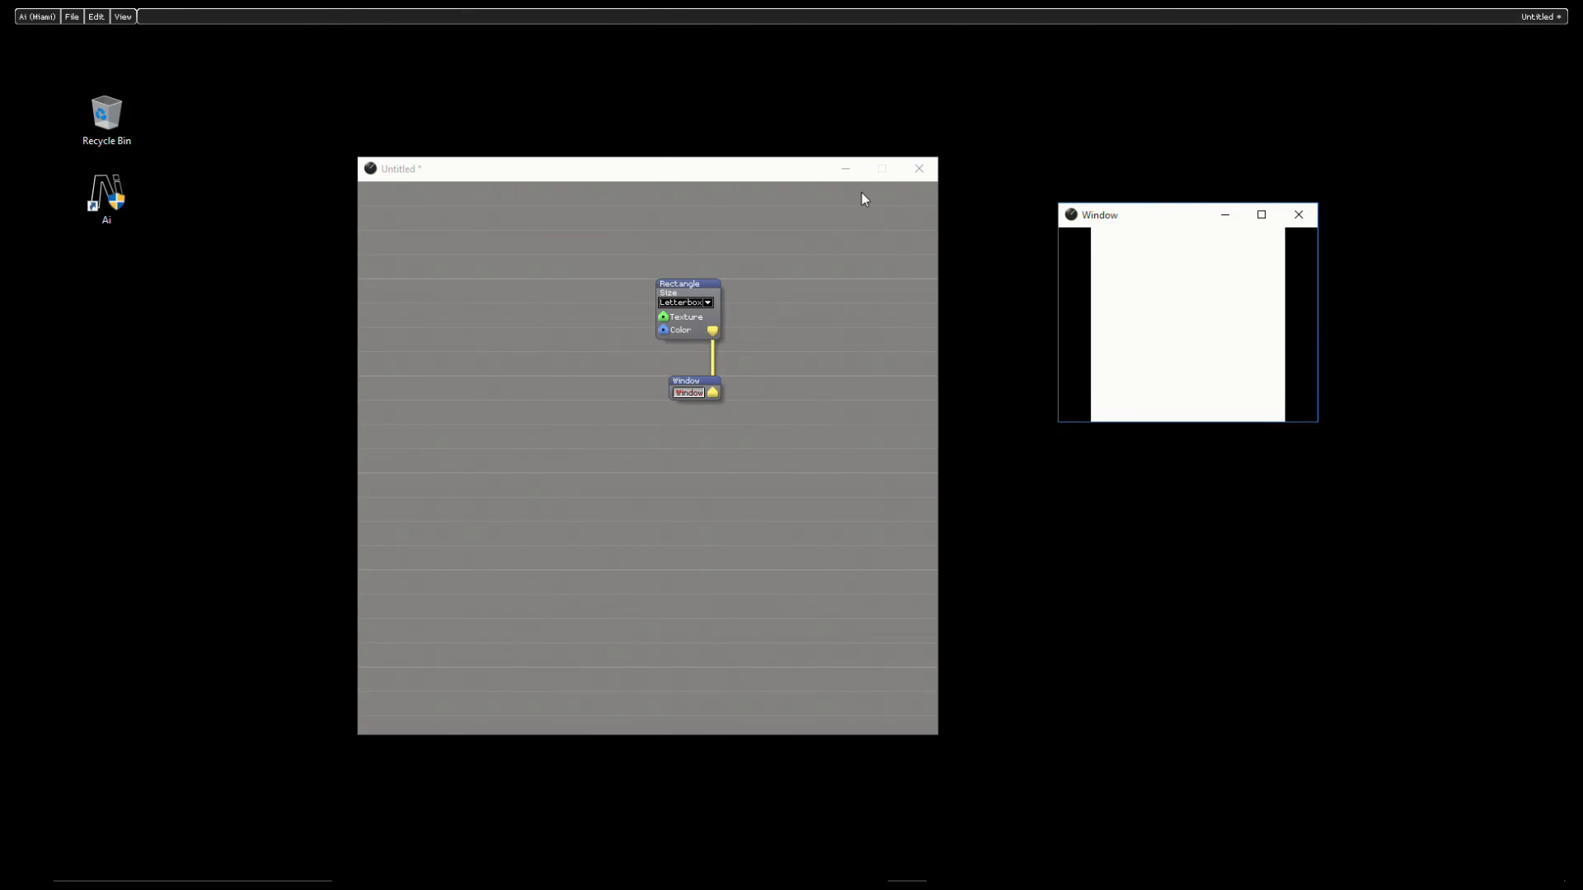
# - Widen the output window and reposition it and the patch window so they sit side by side
pyautogui.click(784, 178)
pyautogui.moveTo(783, 176); pyautogui.dragTo(784, 151)
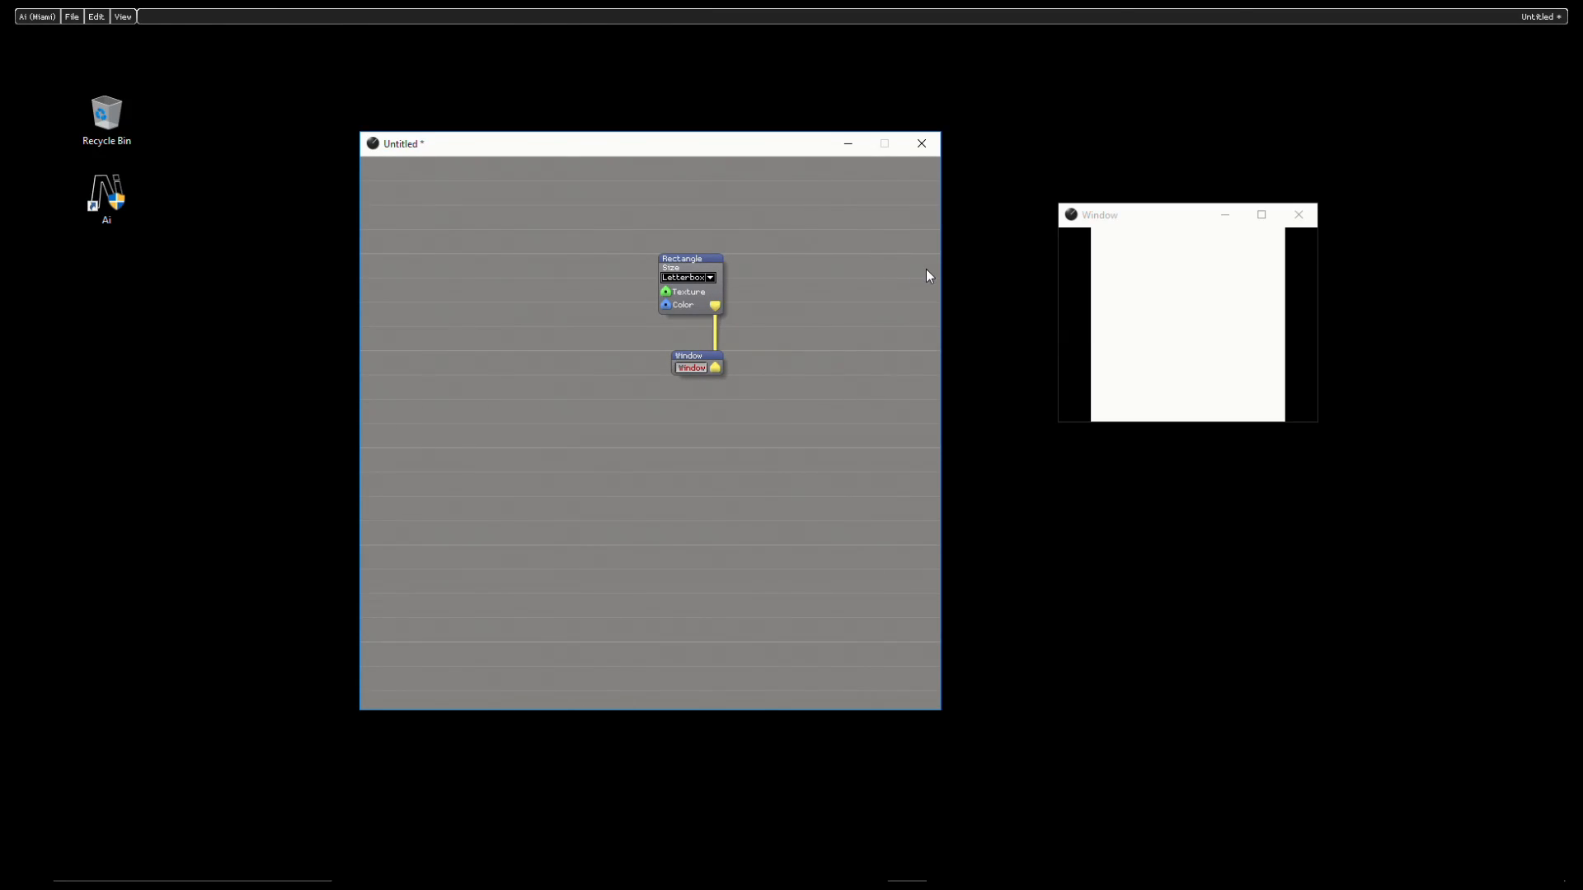
pyautogui.moveTo(1058, 356); pyautogui.dragTo(965, 346)
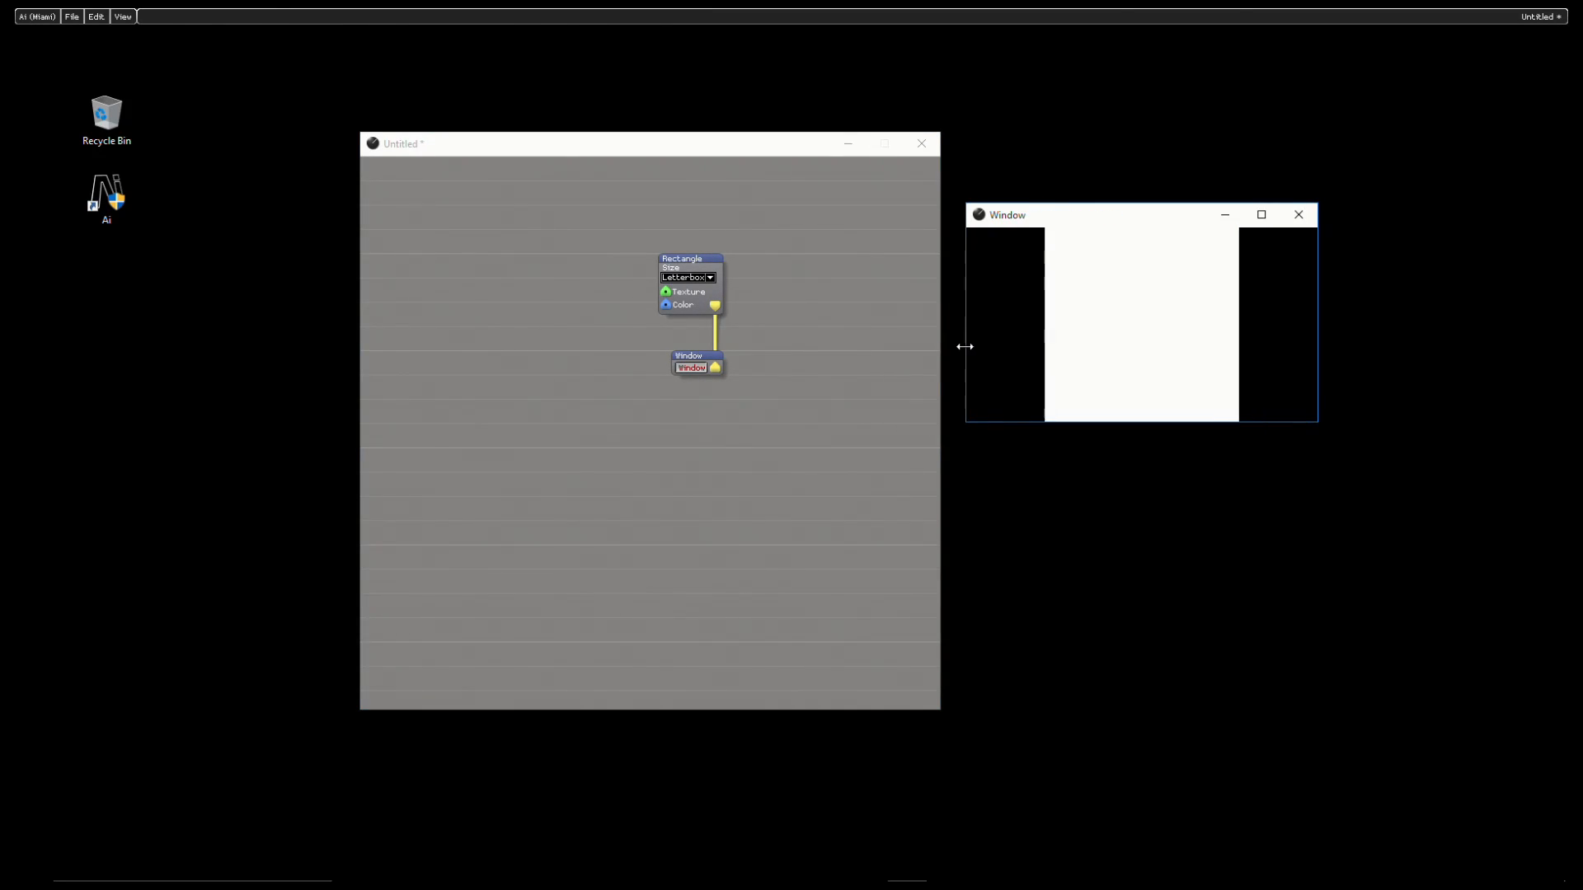
pyautogui.moveTo(1148, 219); pyautogui.dragTo(1185, 219)
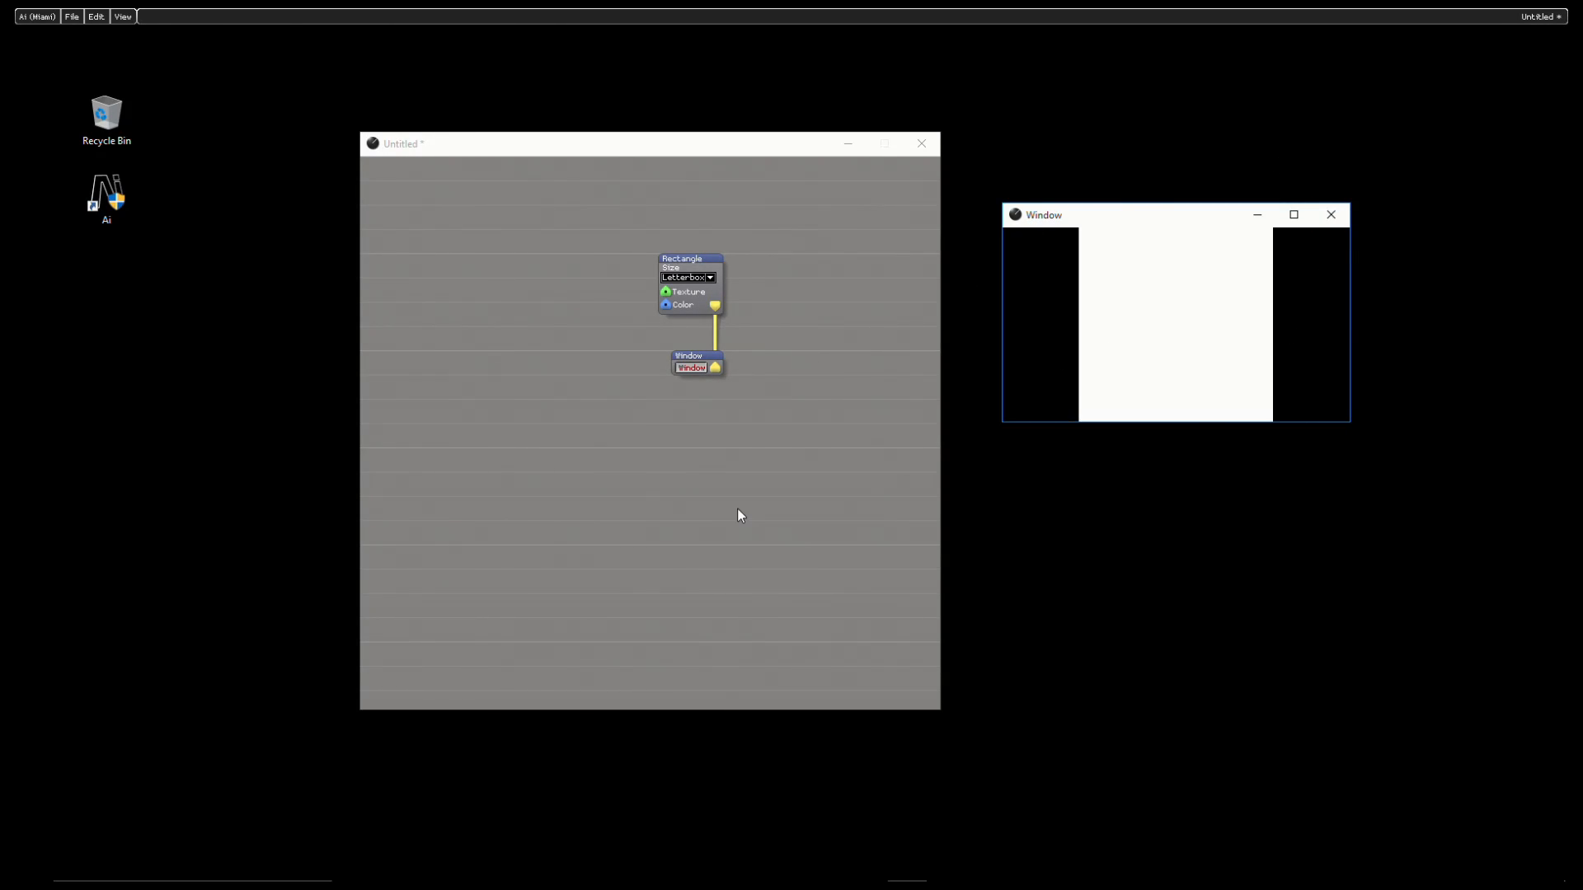
# - Try the Crop size mode on the Rectangle module and restore Letterbox
pyautogui.click(709, 279)
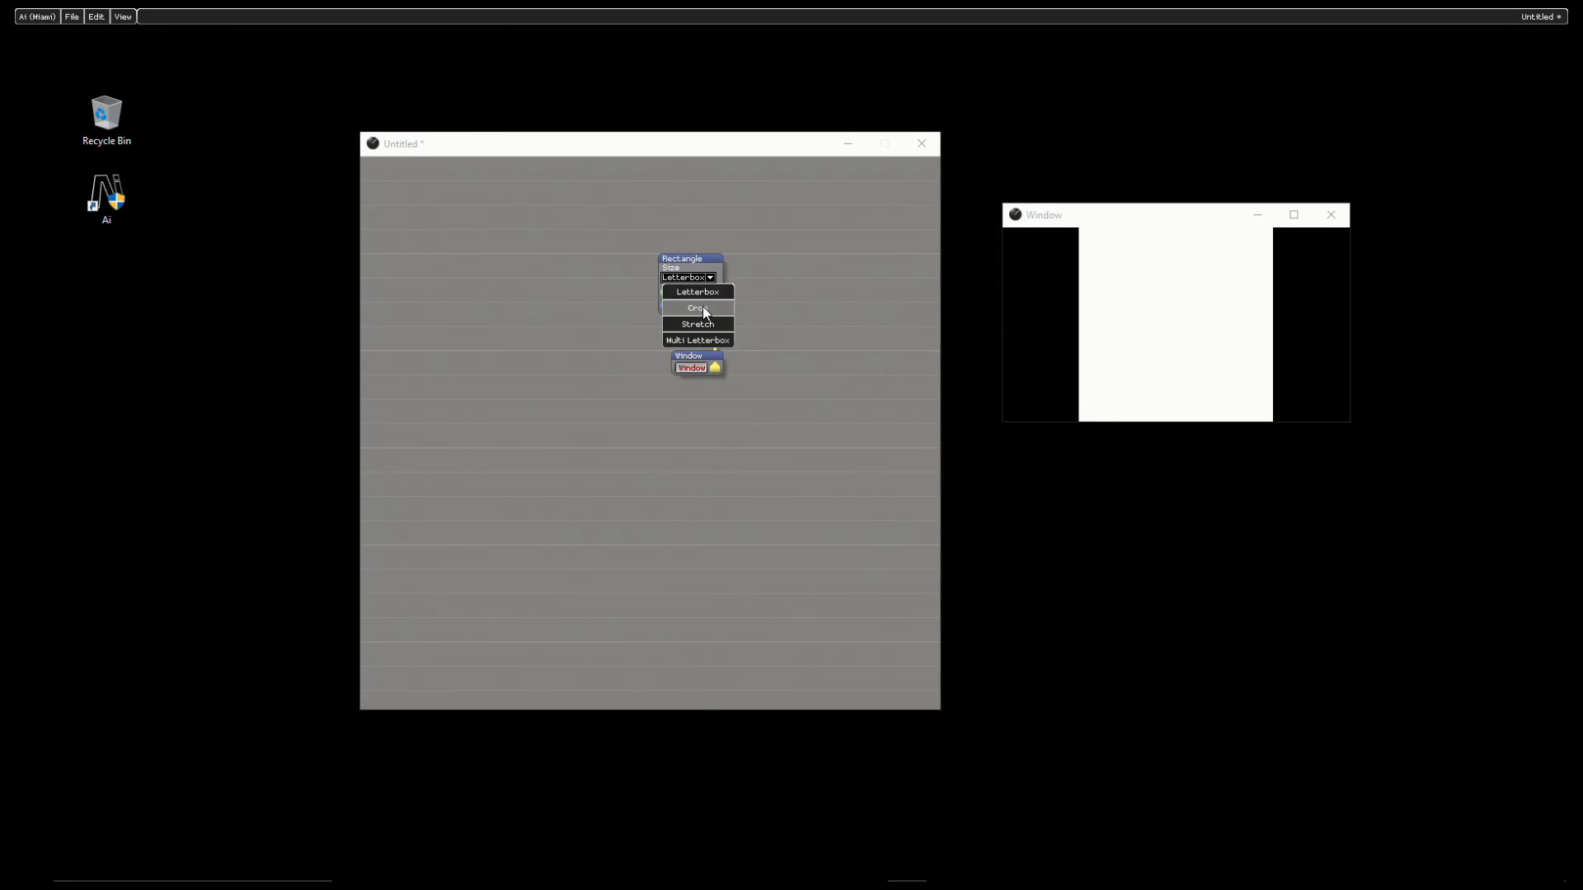
pyautogui.click(704, 306)
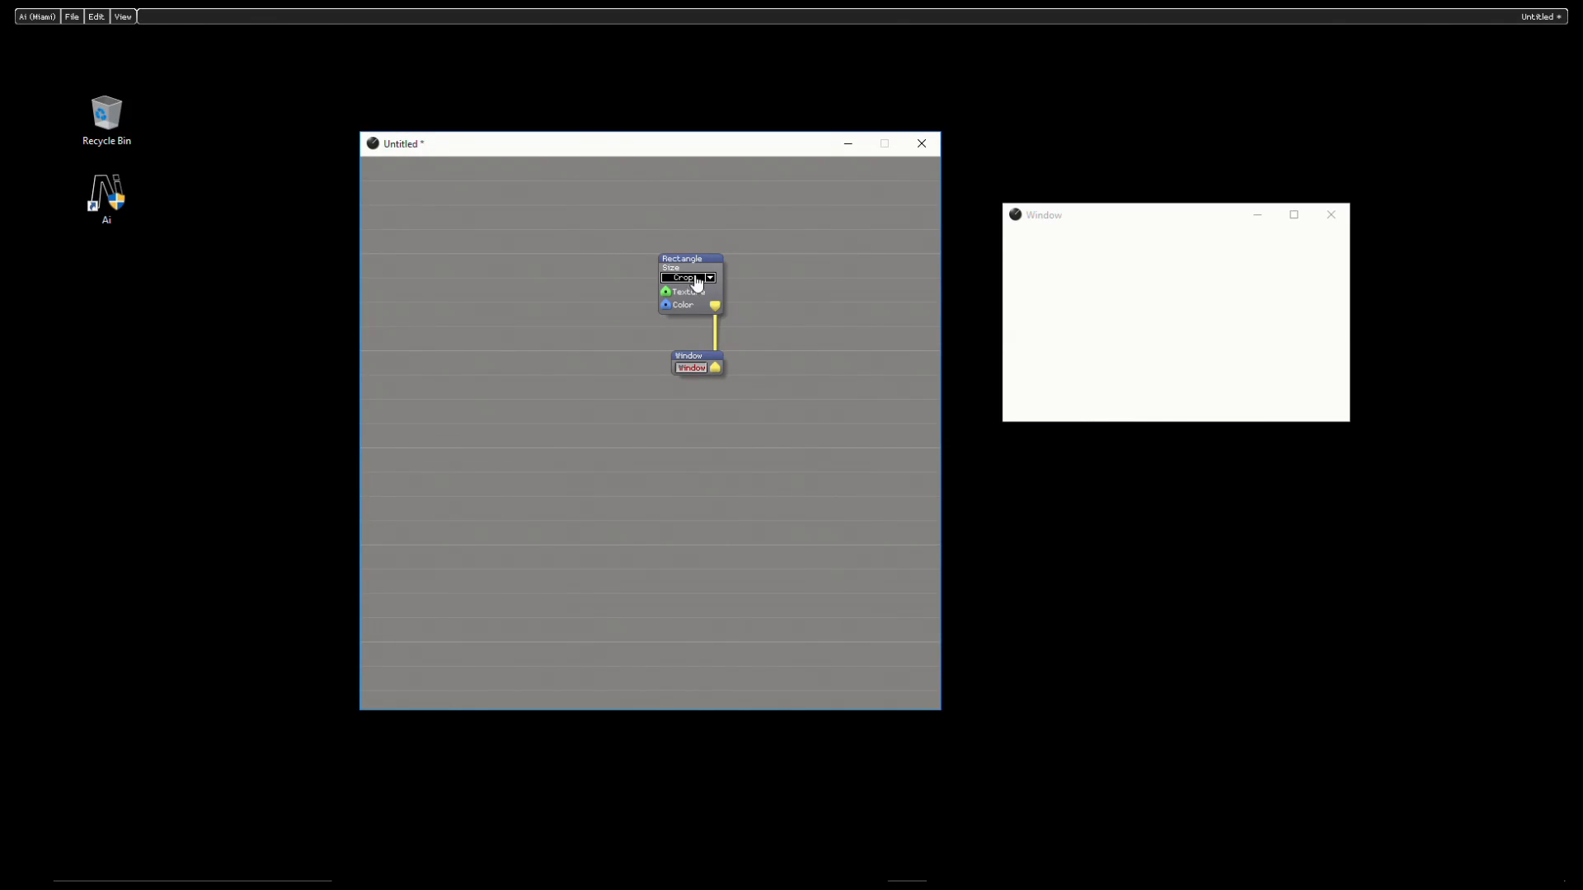
pyautogui.click(695, 278)
pyautogui.click(696, 290)
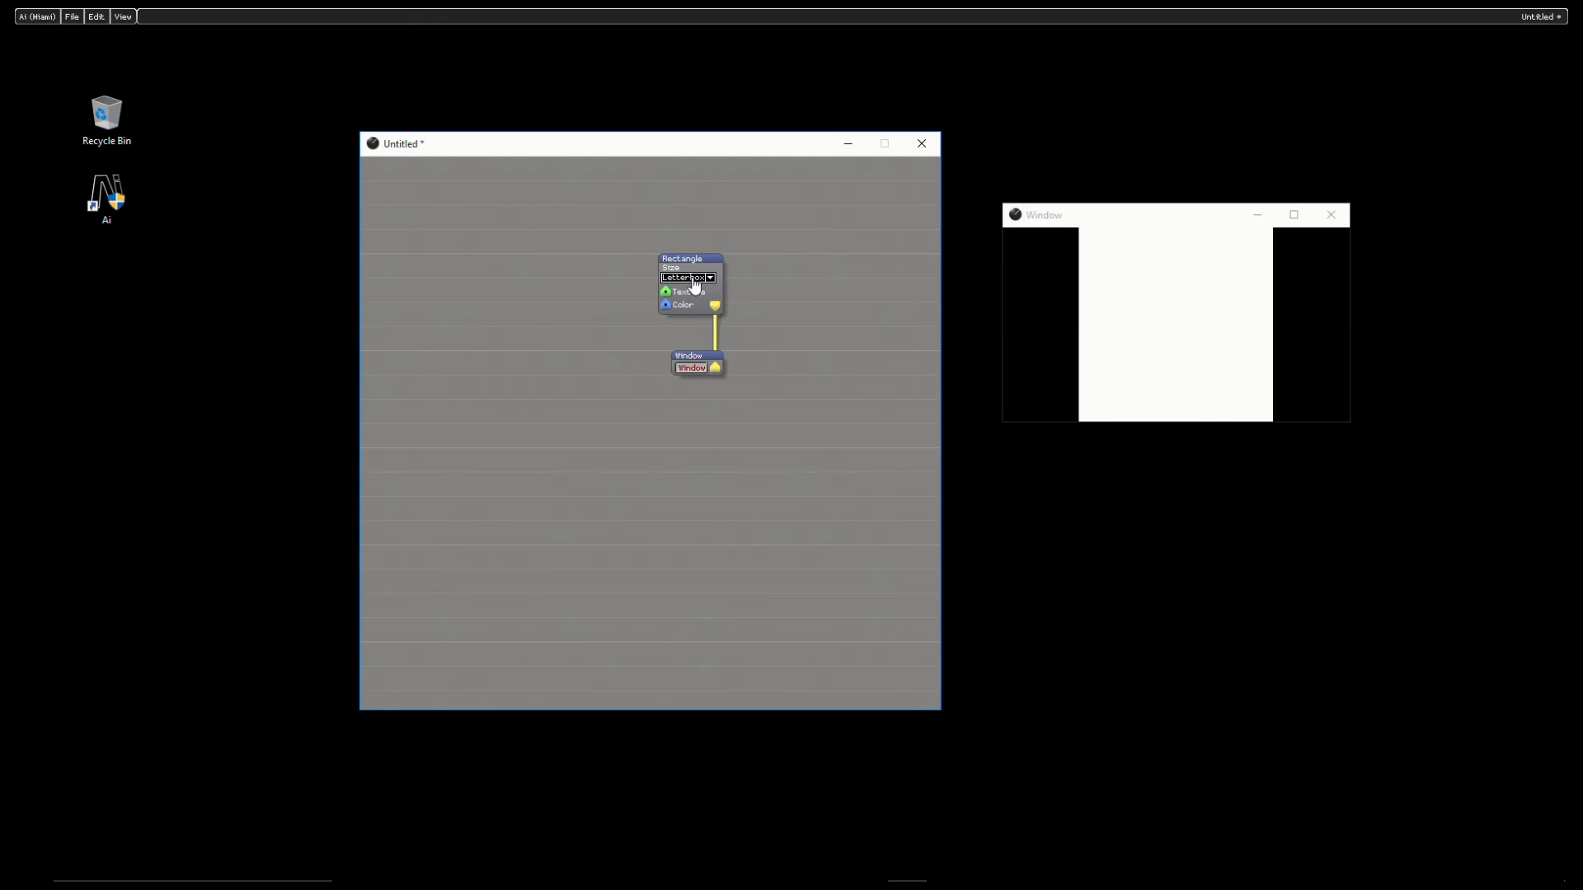
# - Open the Midi mapping of the Rectangle module's Size parameter and set its Midi device to nanoKONTROL
pyautogui.rightClick(695, 285)
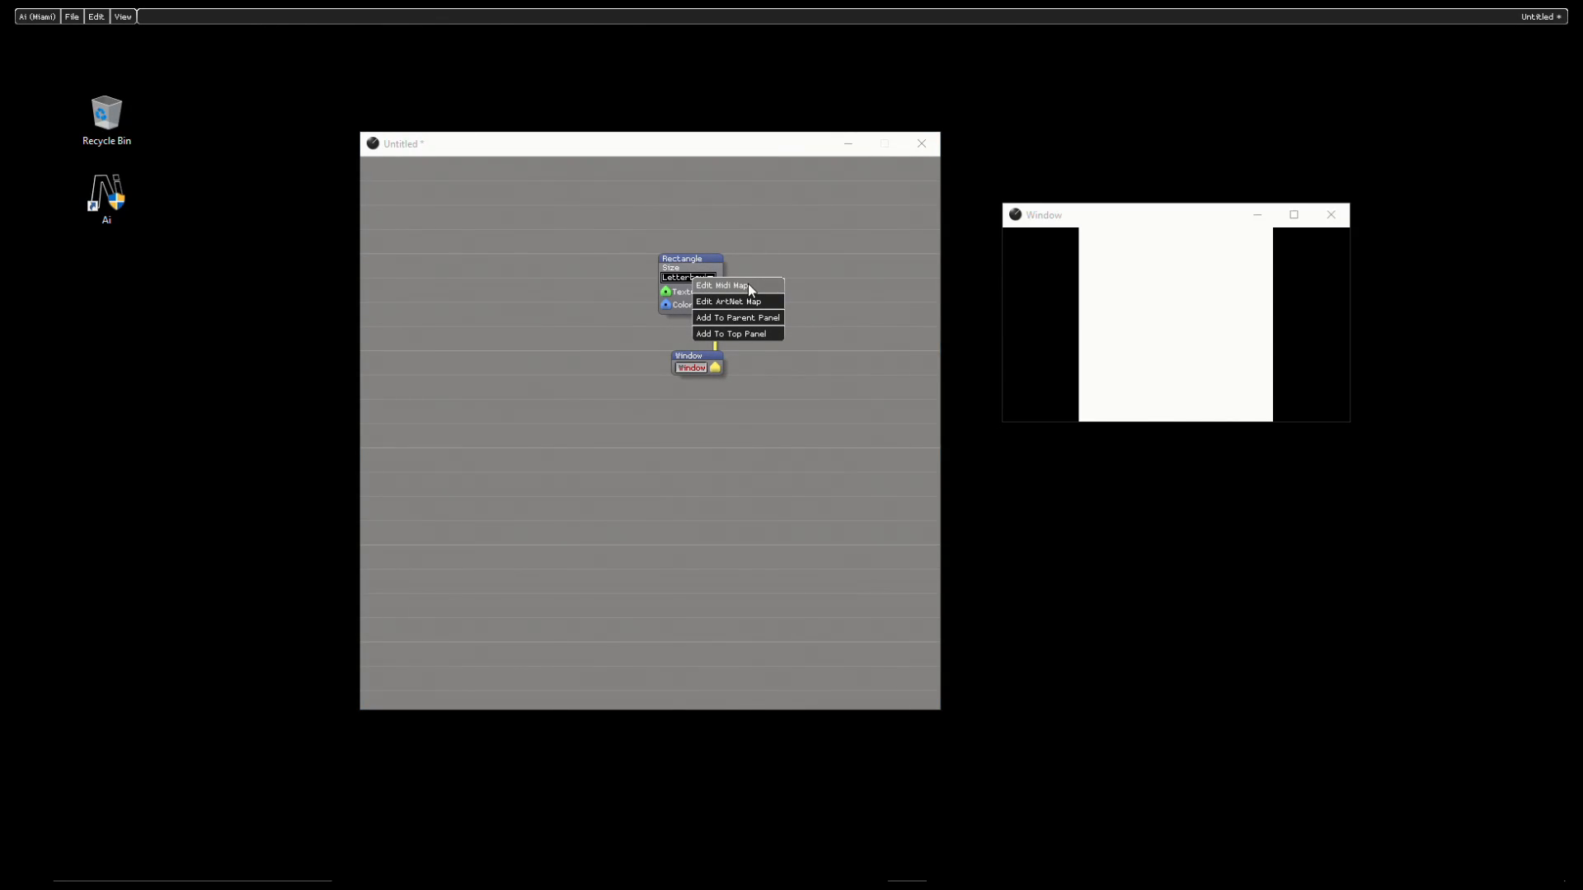
pyautogui.click(751, 286)
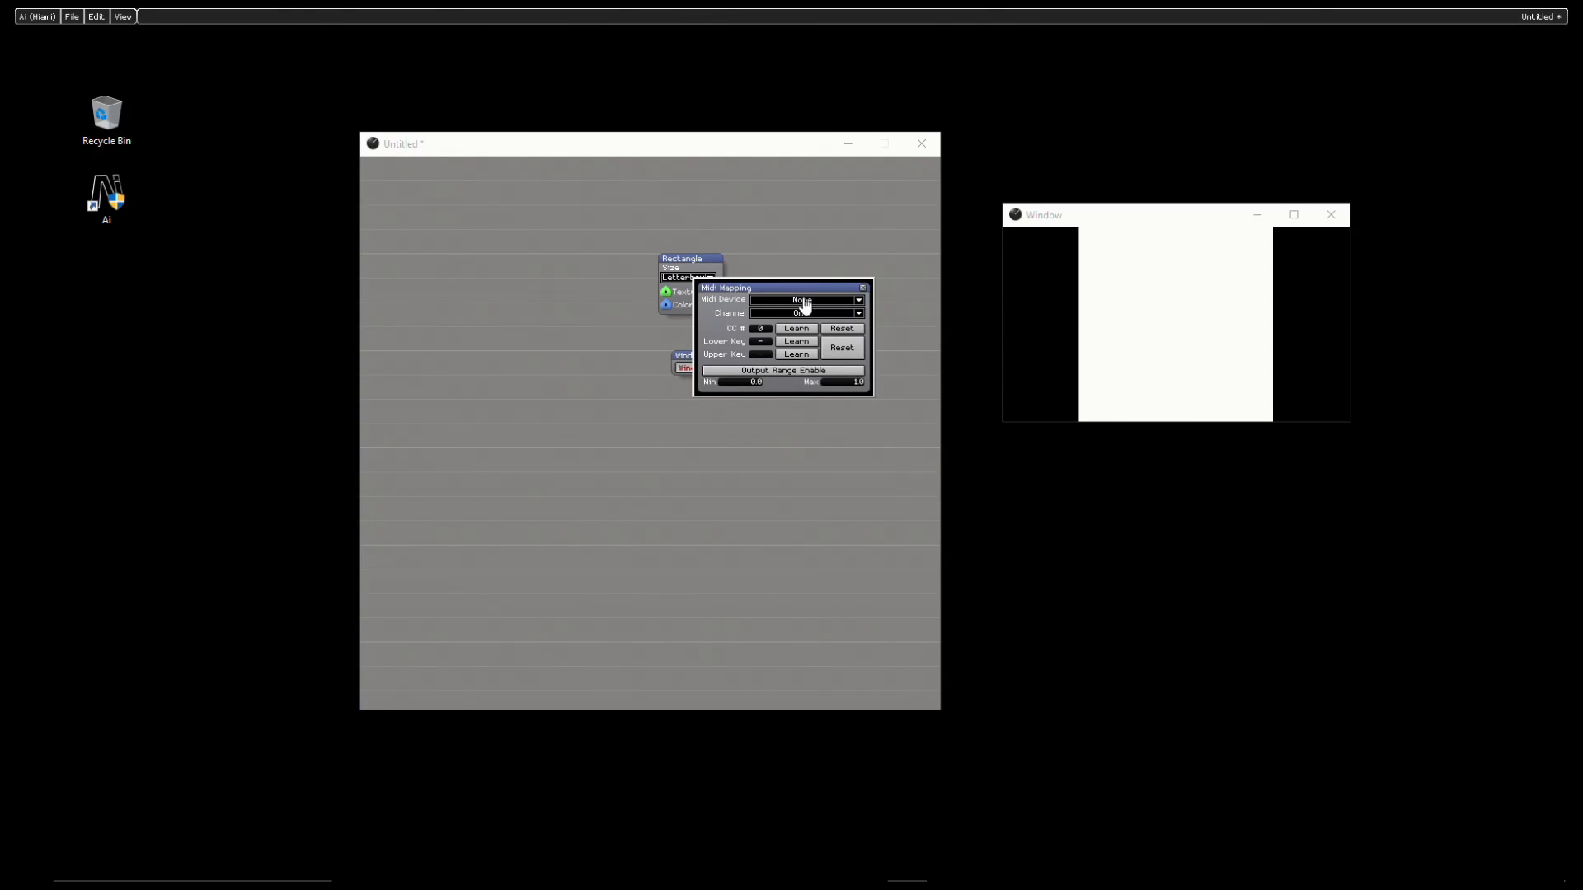
pyautogui.click(848, 301)
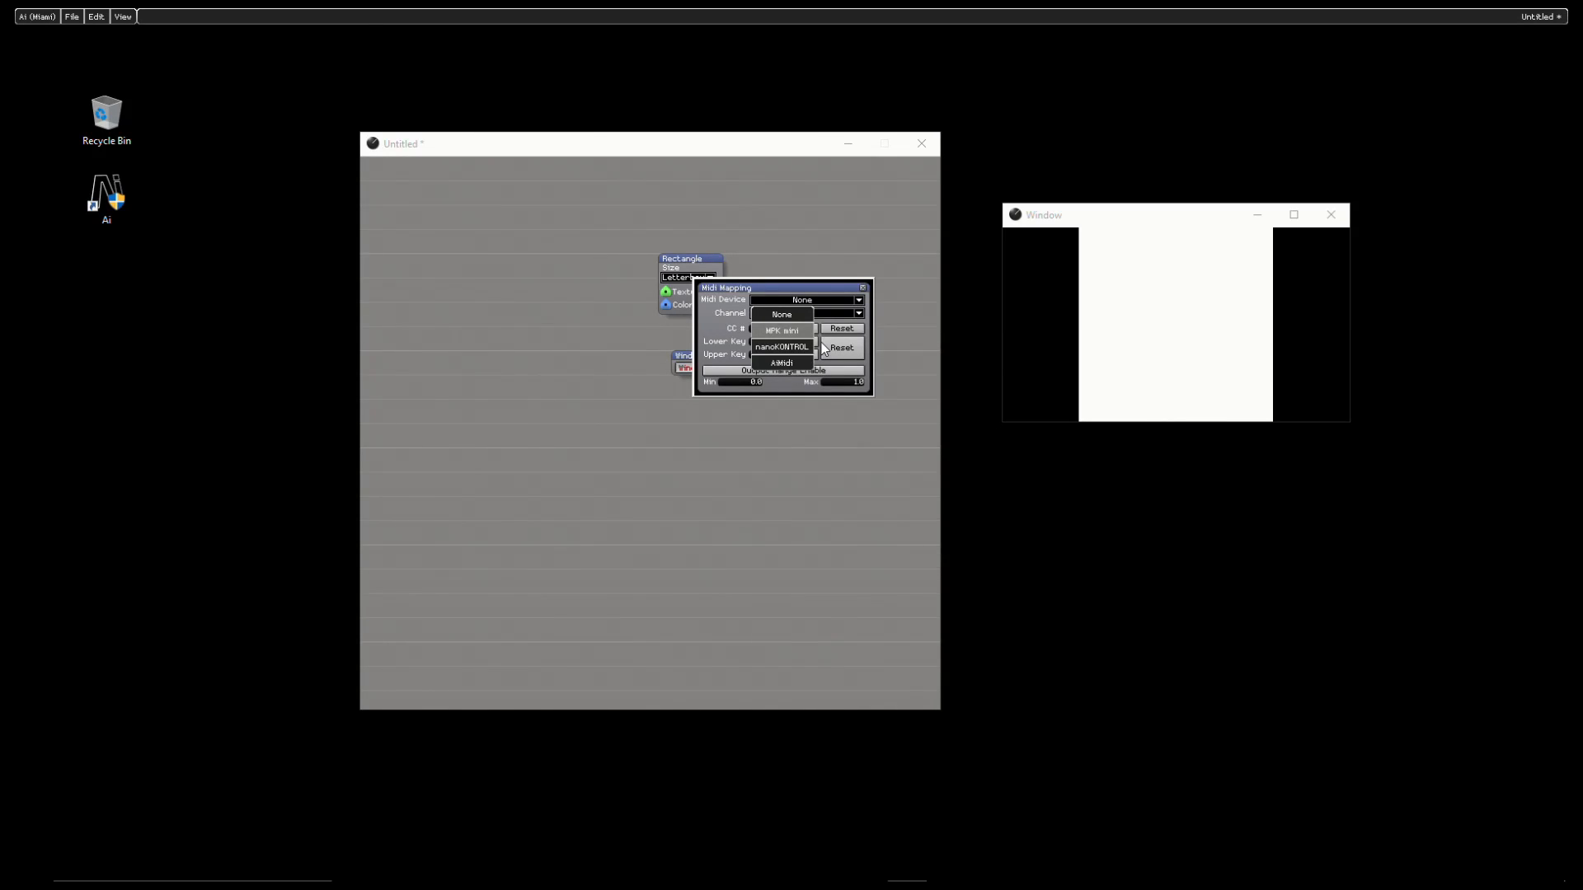
pyautogui.click(775, 348)
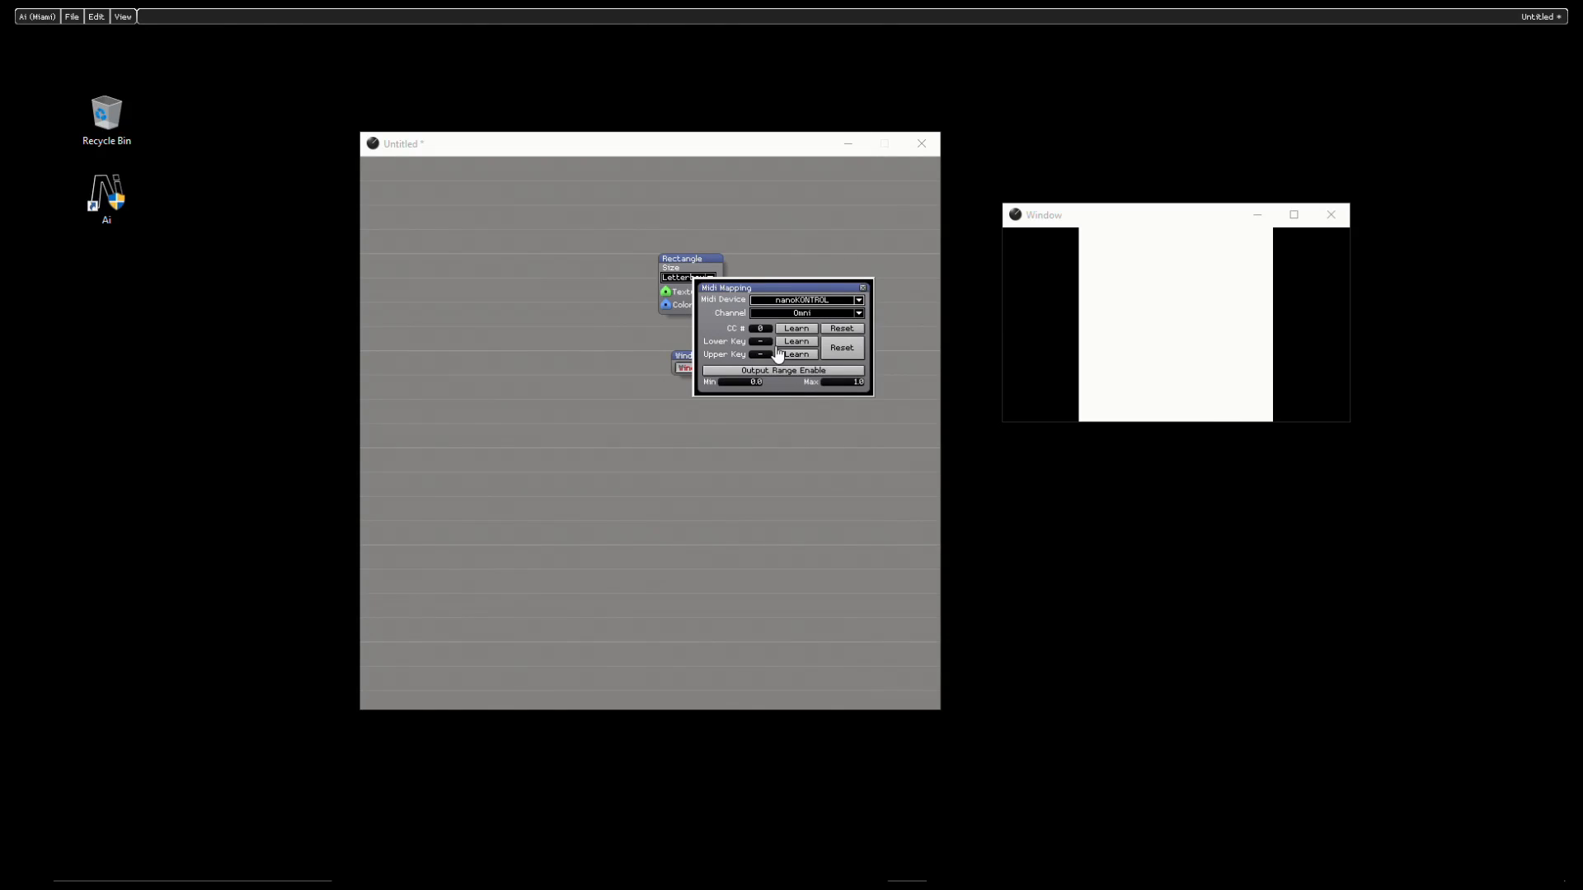
# - Keep the Midi channel on Omni and learn CC # 3 from the controller for the Size mapping
pyautogui.click(794, 314)
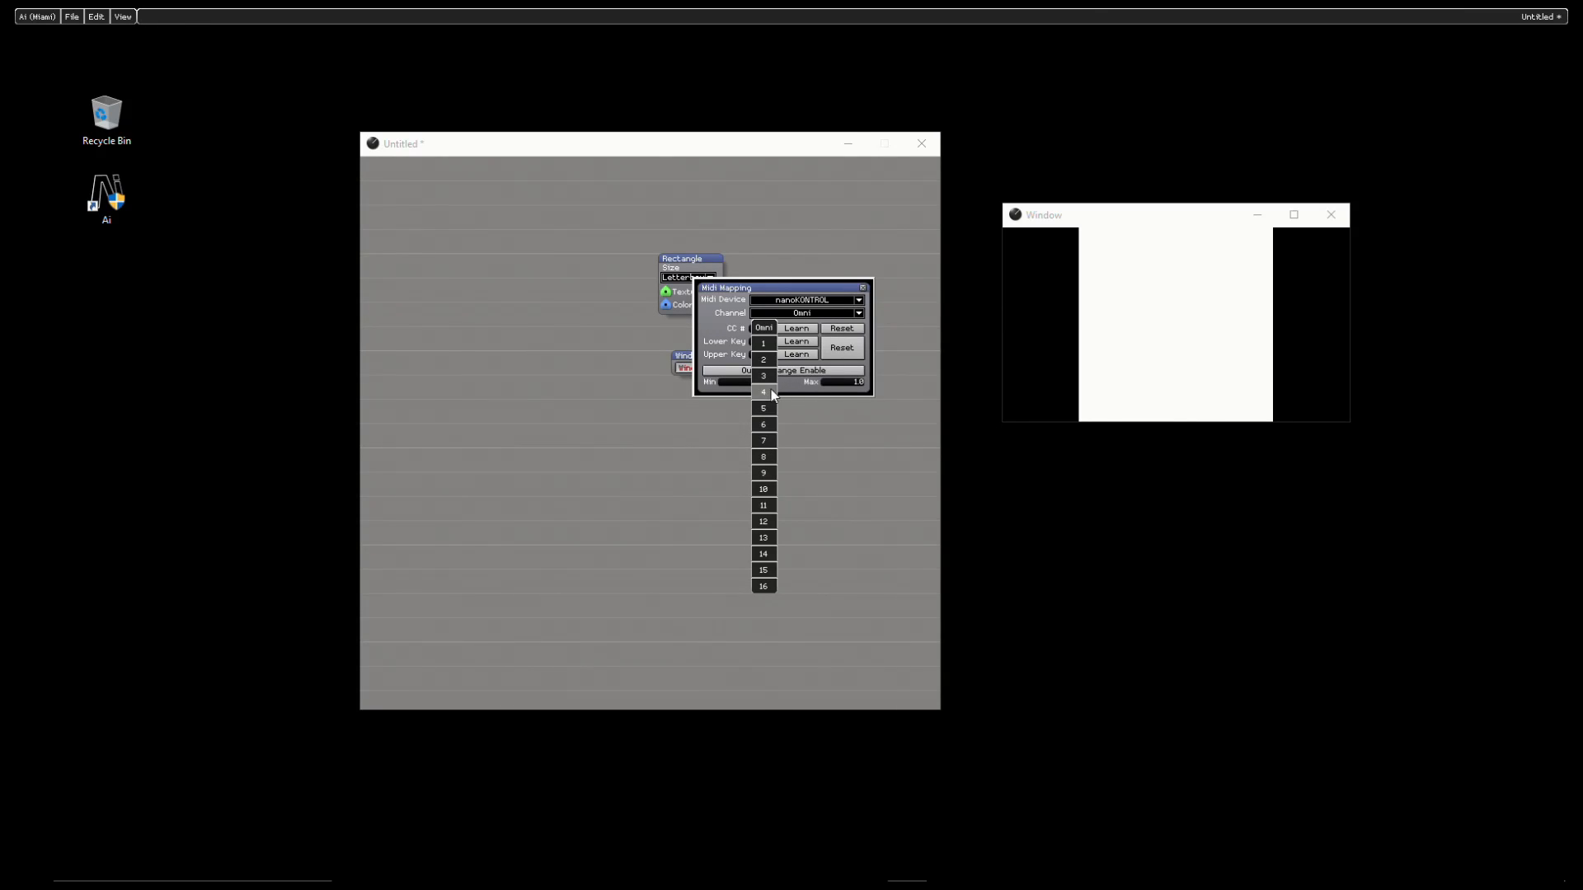
pyautogui.click(763, 330)
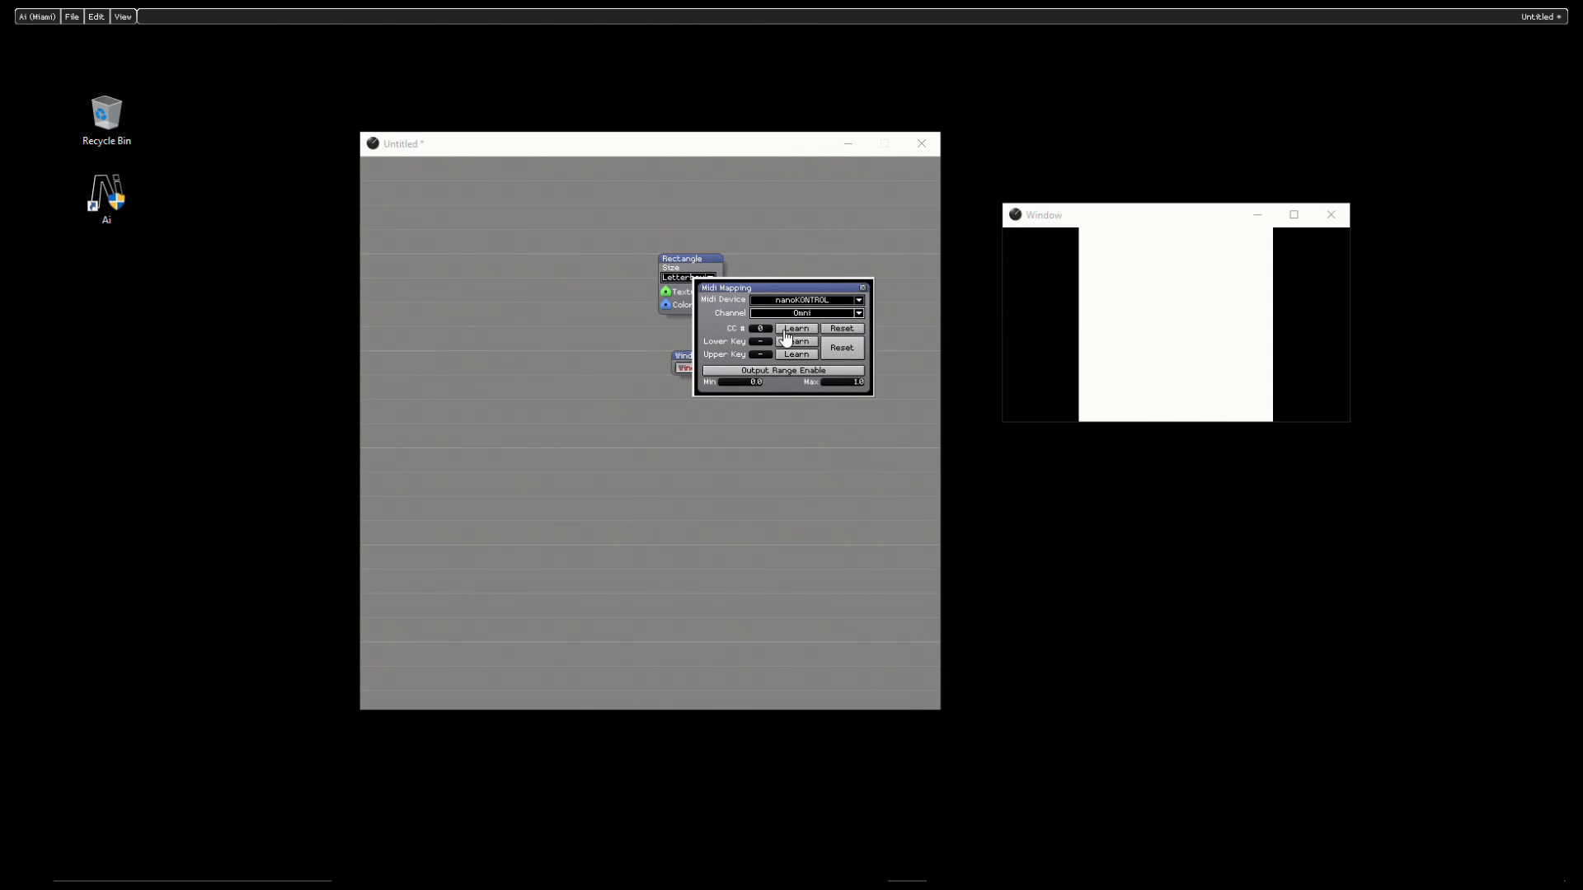
pyautogui.click(785, 330)
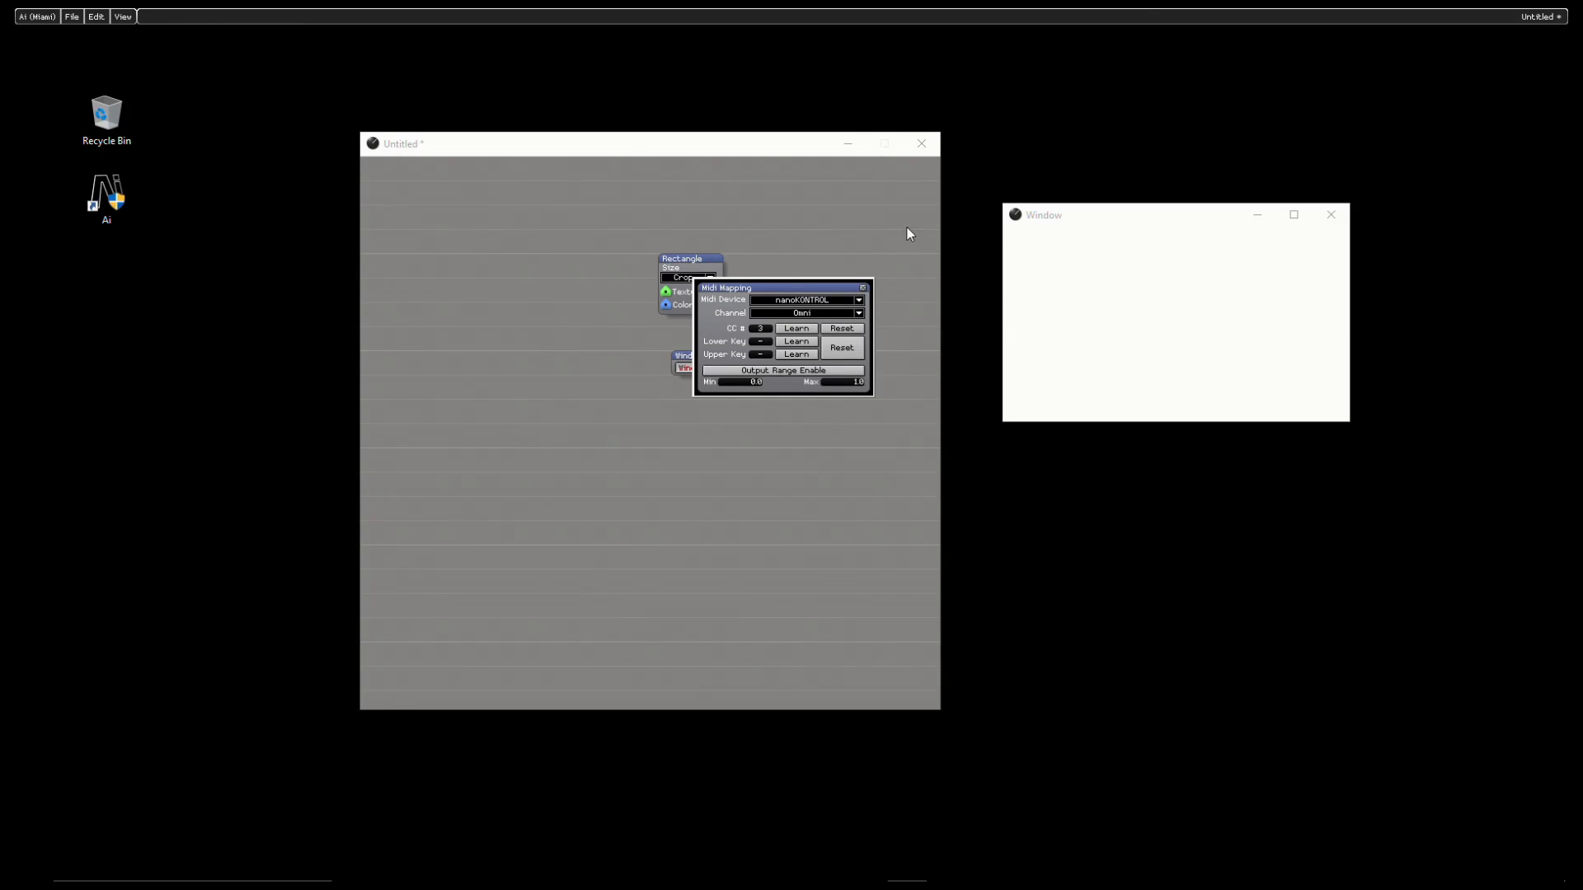
# - Review the Rectangle's Size options and move the patch window and Midi Mapping dialog apart so both are accessible
pyautogui.moveTo(715, 292); pyautogui.dragTo(714, 350)
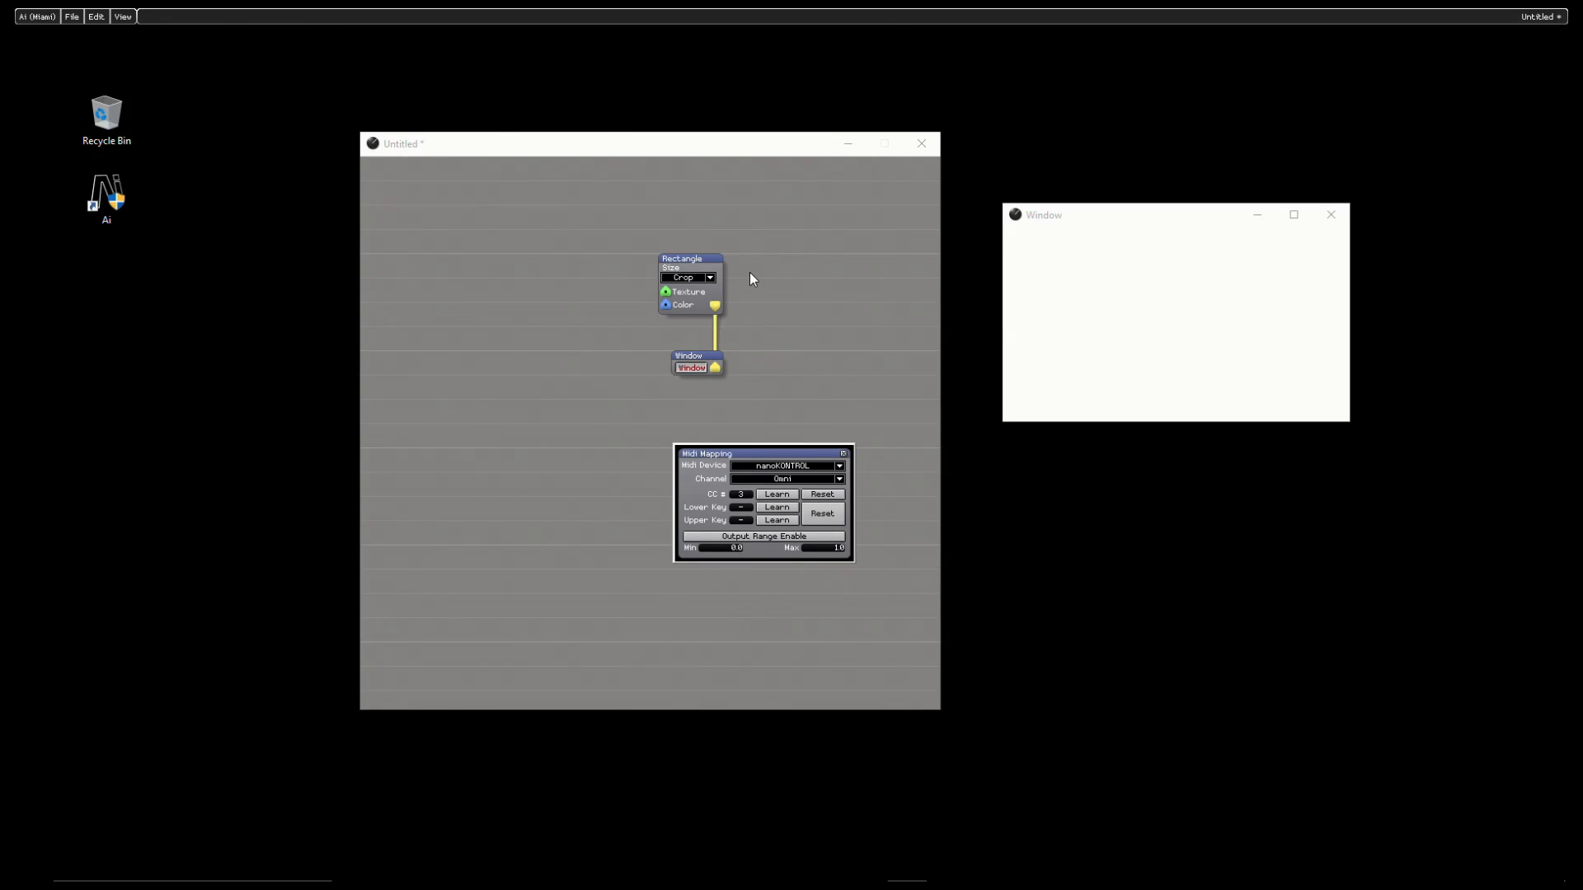
pyautogui.click(706, 279)
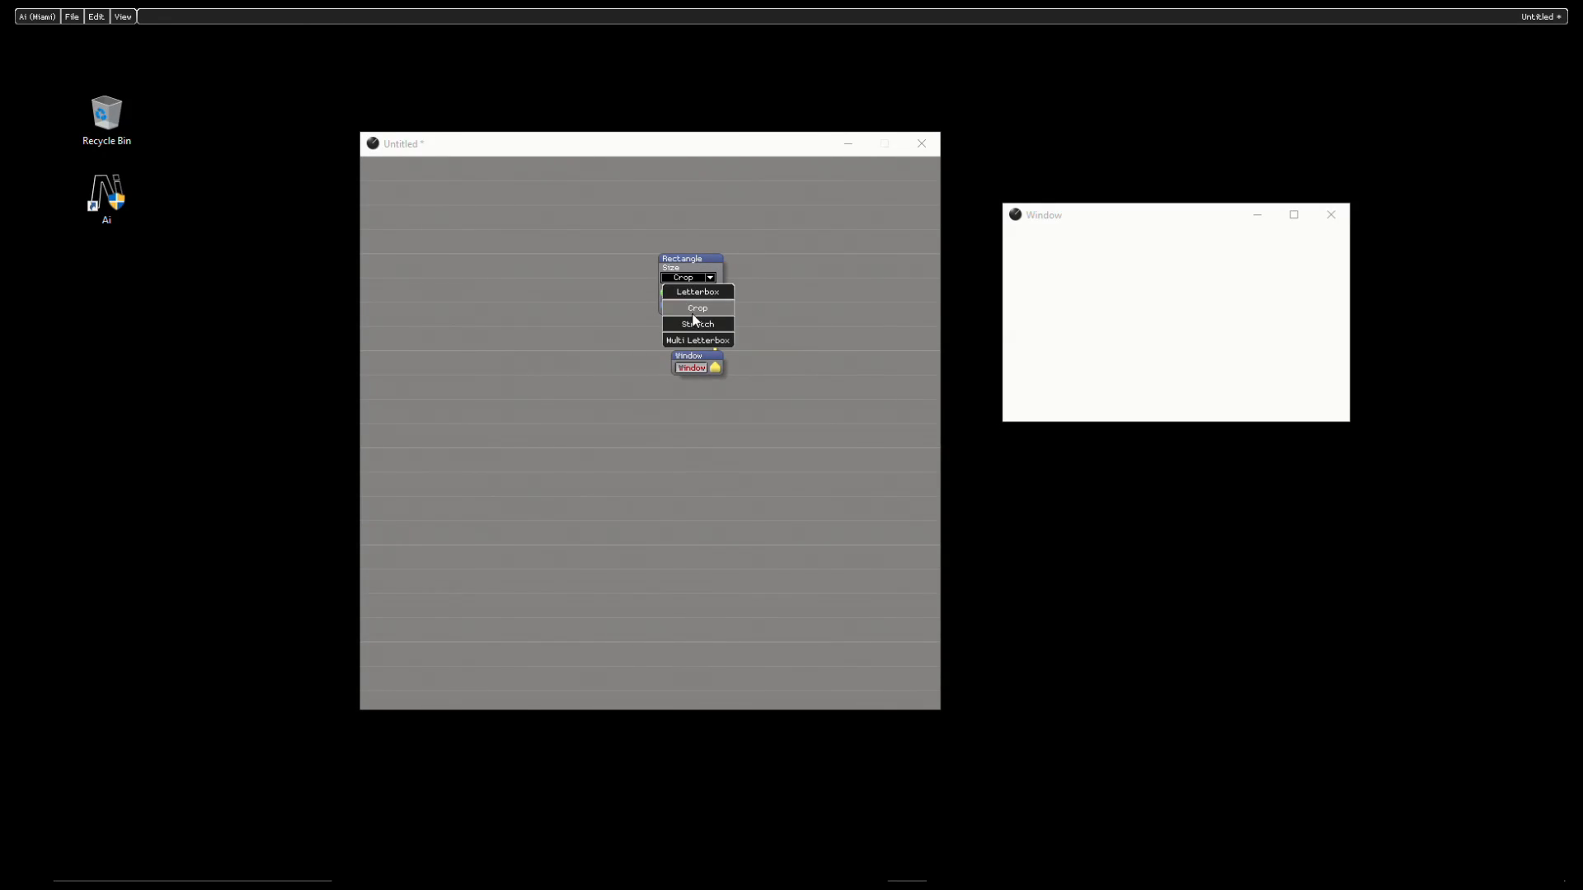
pyautogui.click(794, 289)
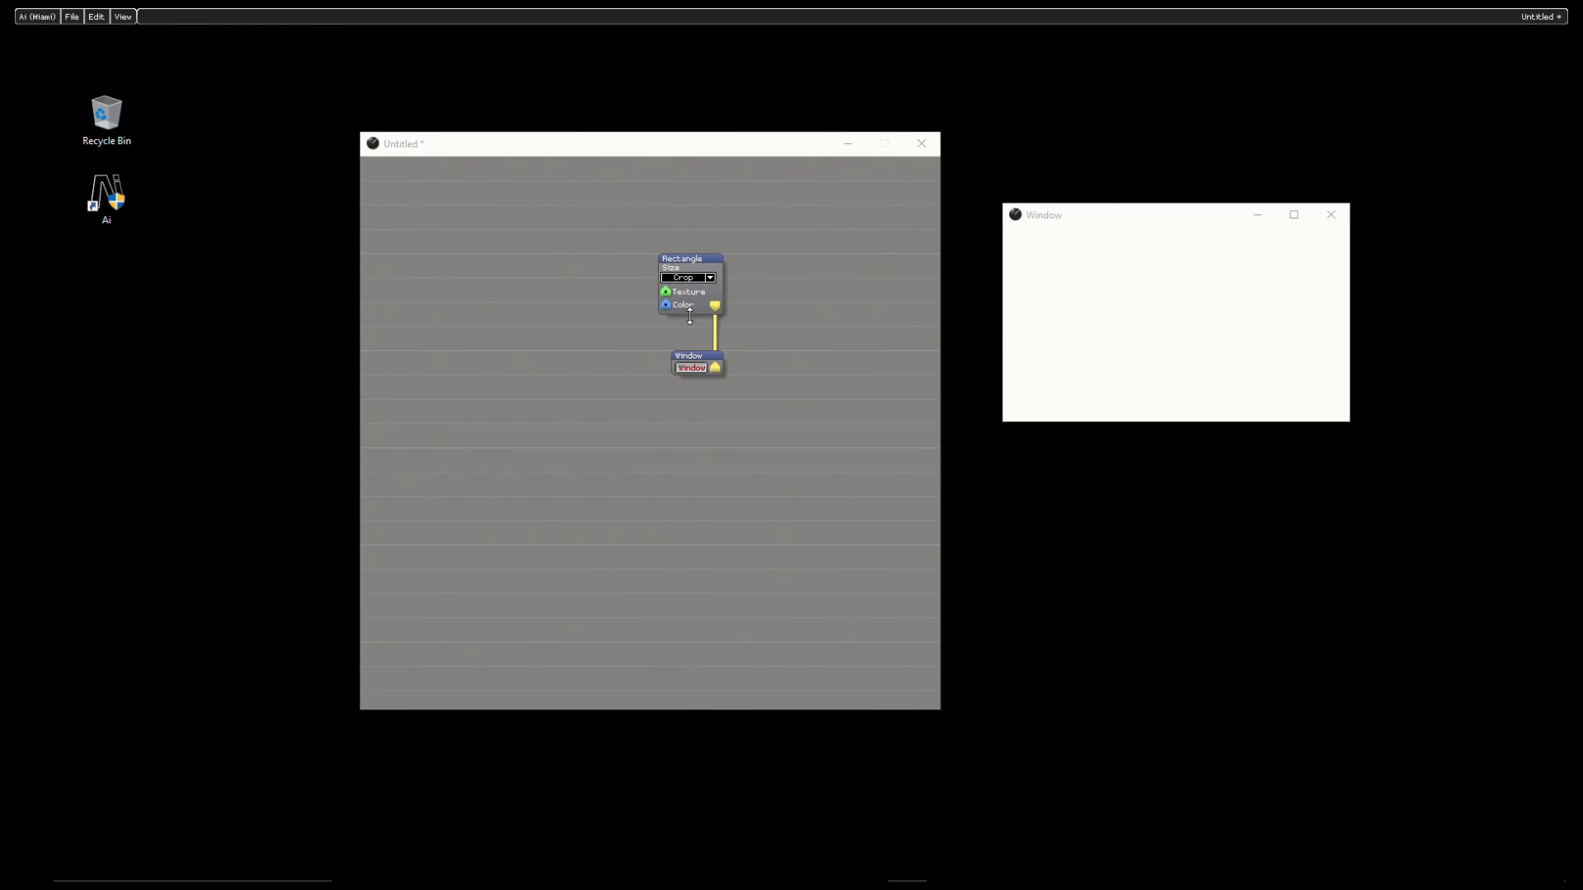
pyautogui.moveTo(775, 151); pyautogui.dragTo(621, 140)
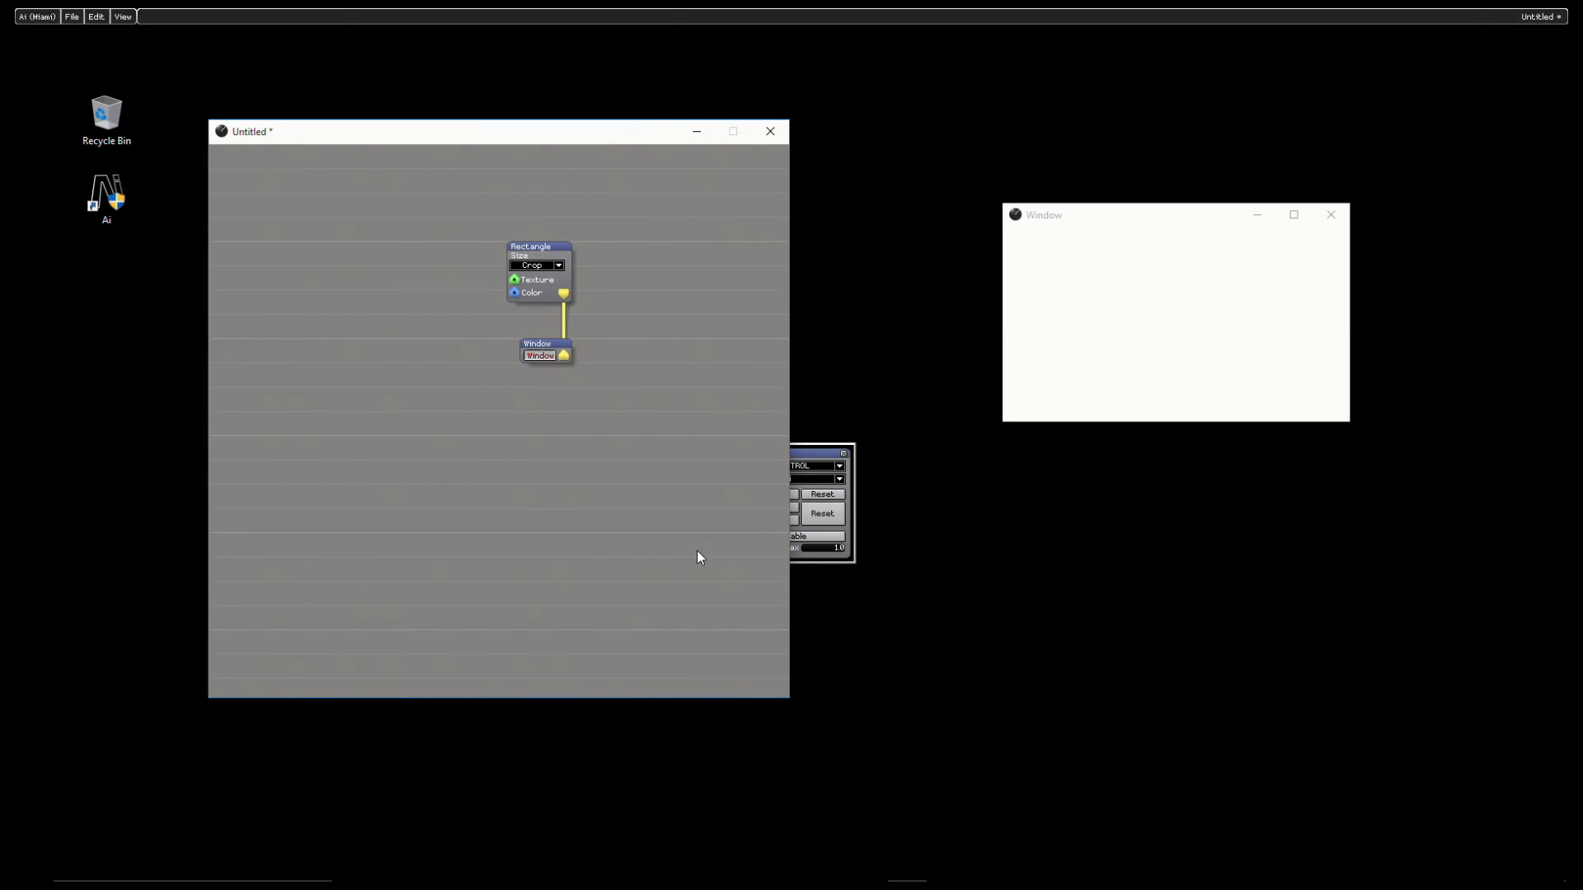
pyautogui.click(971, 467)
pyautogui.moveTo(970, 463); pyautogui.dragTo(1008, 473)
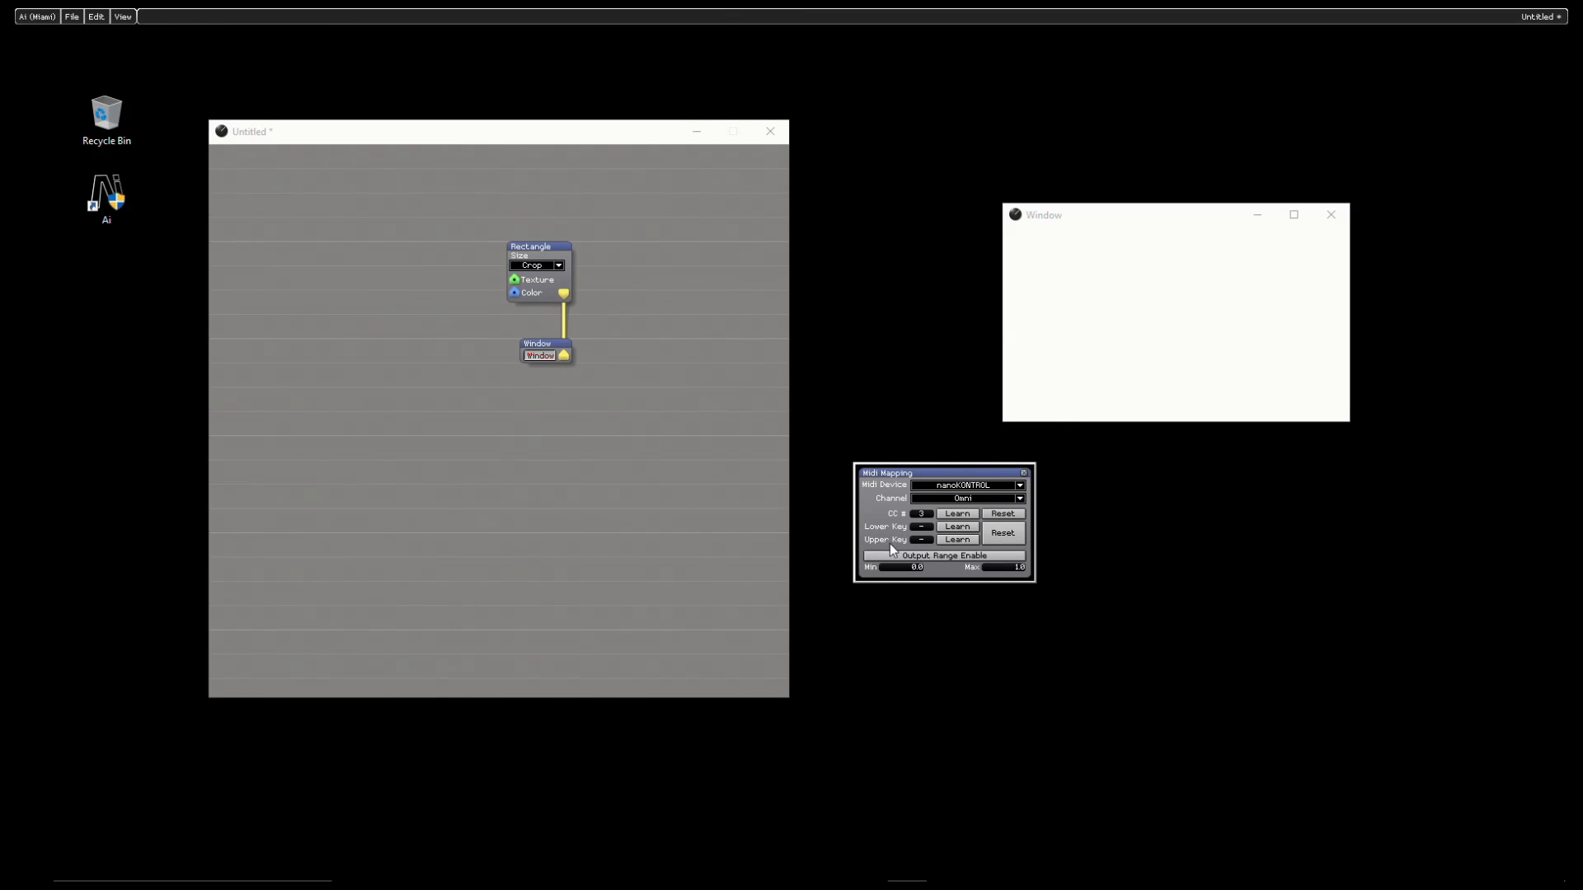
# - Enable the mapping's output range with a maximum of 3.0 and close the Midi Mapping dialog
pyautogui.click(935, 558)
pyautogui.click(1022, 569)
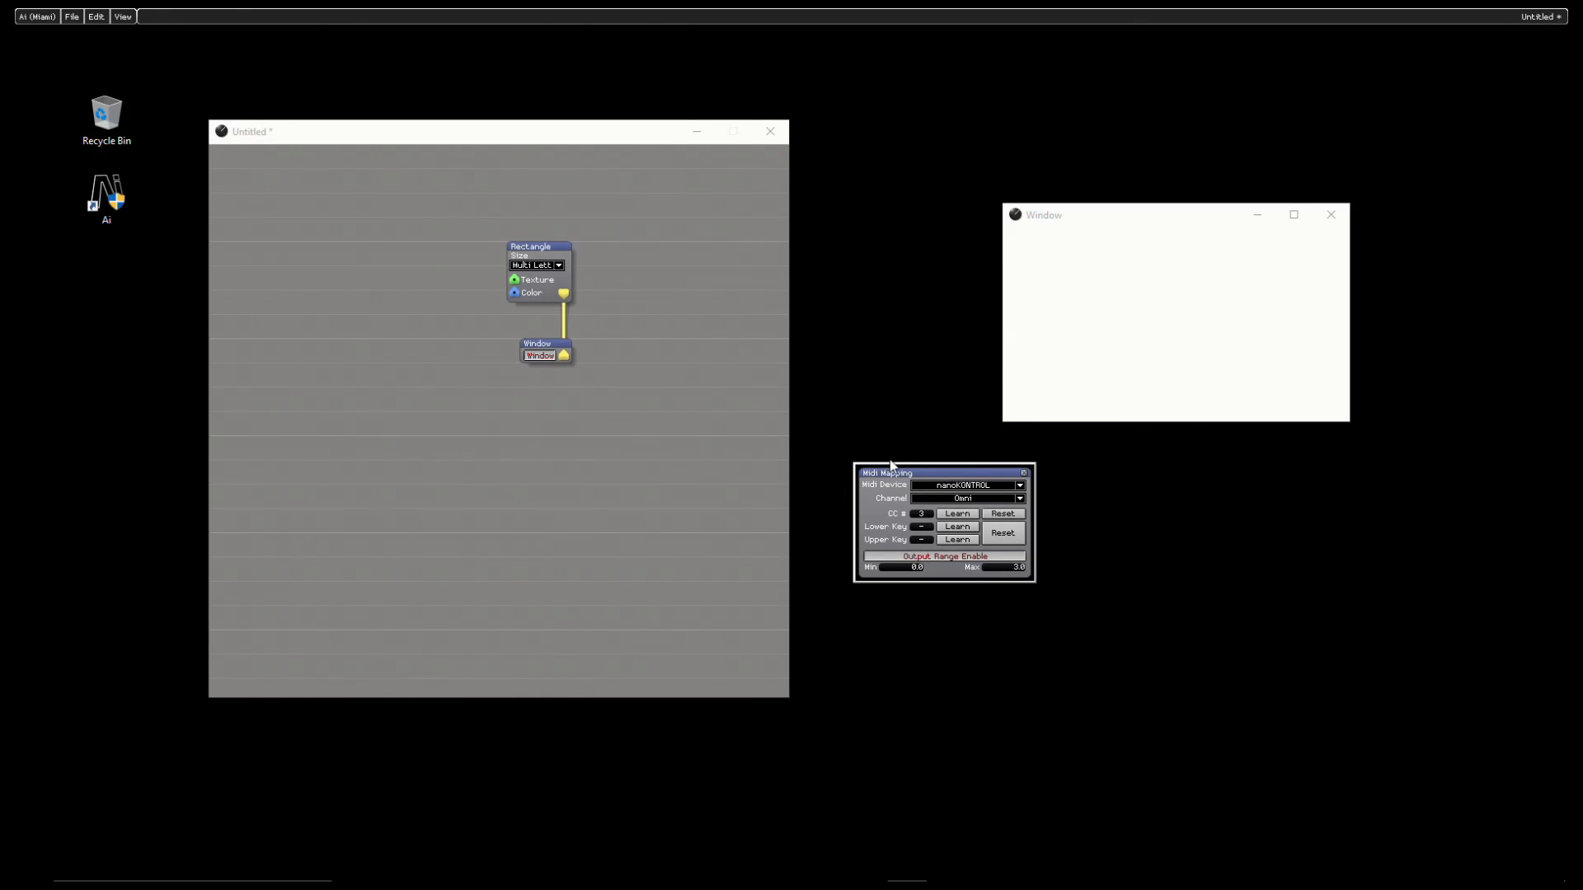
pyautogui.moveTo(888, 473); pyautogui.dragTo(798, 491)
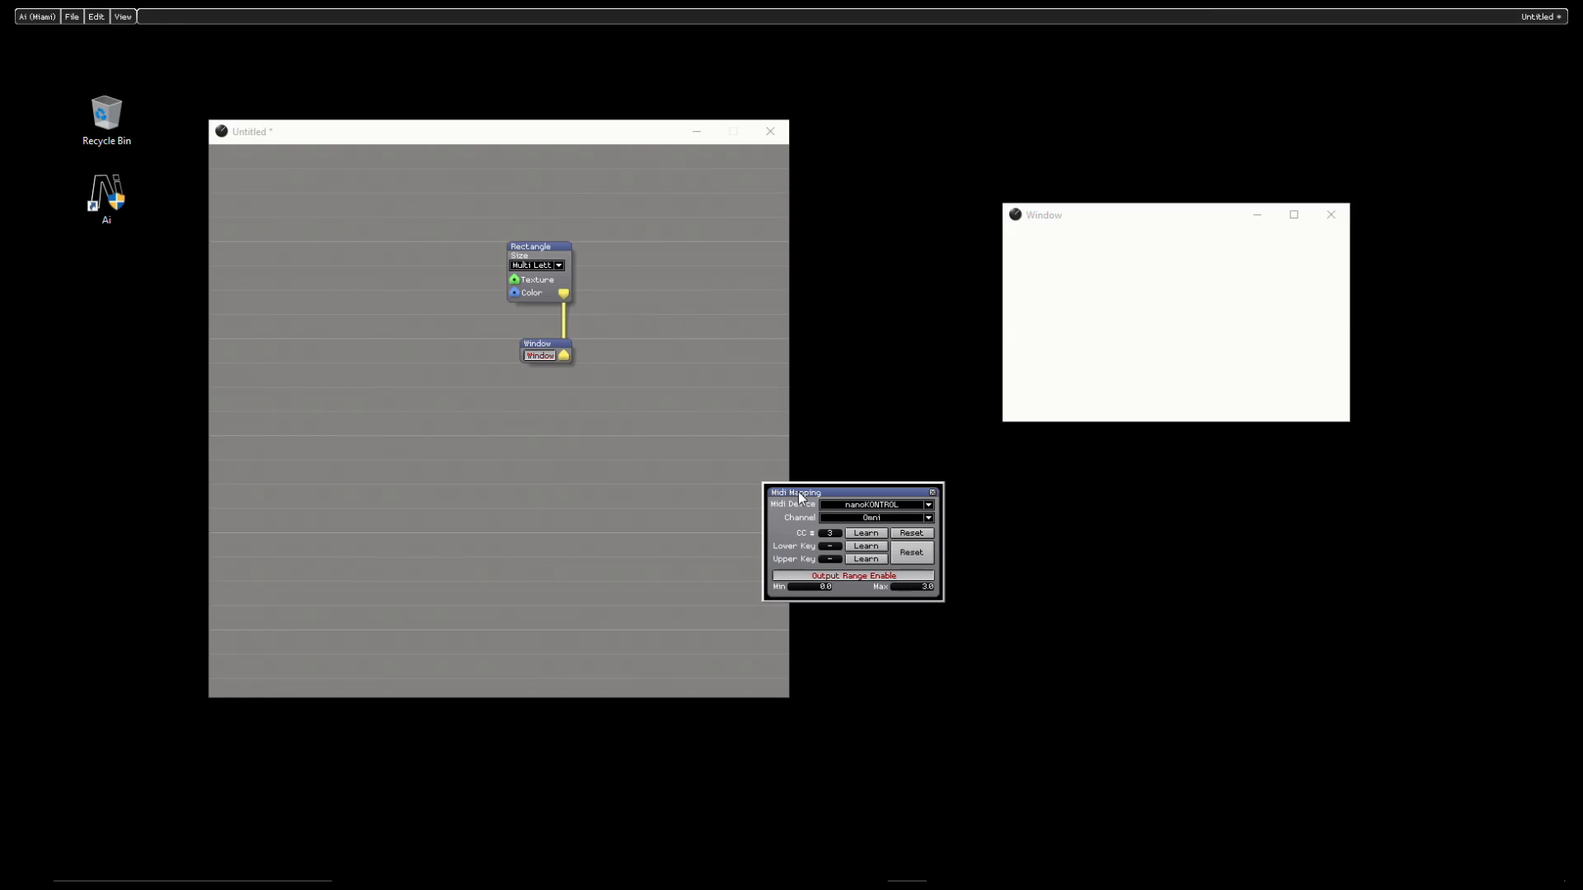
pyautogui.click(933, 494)
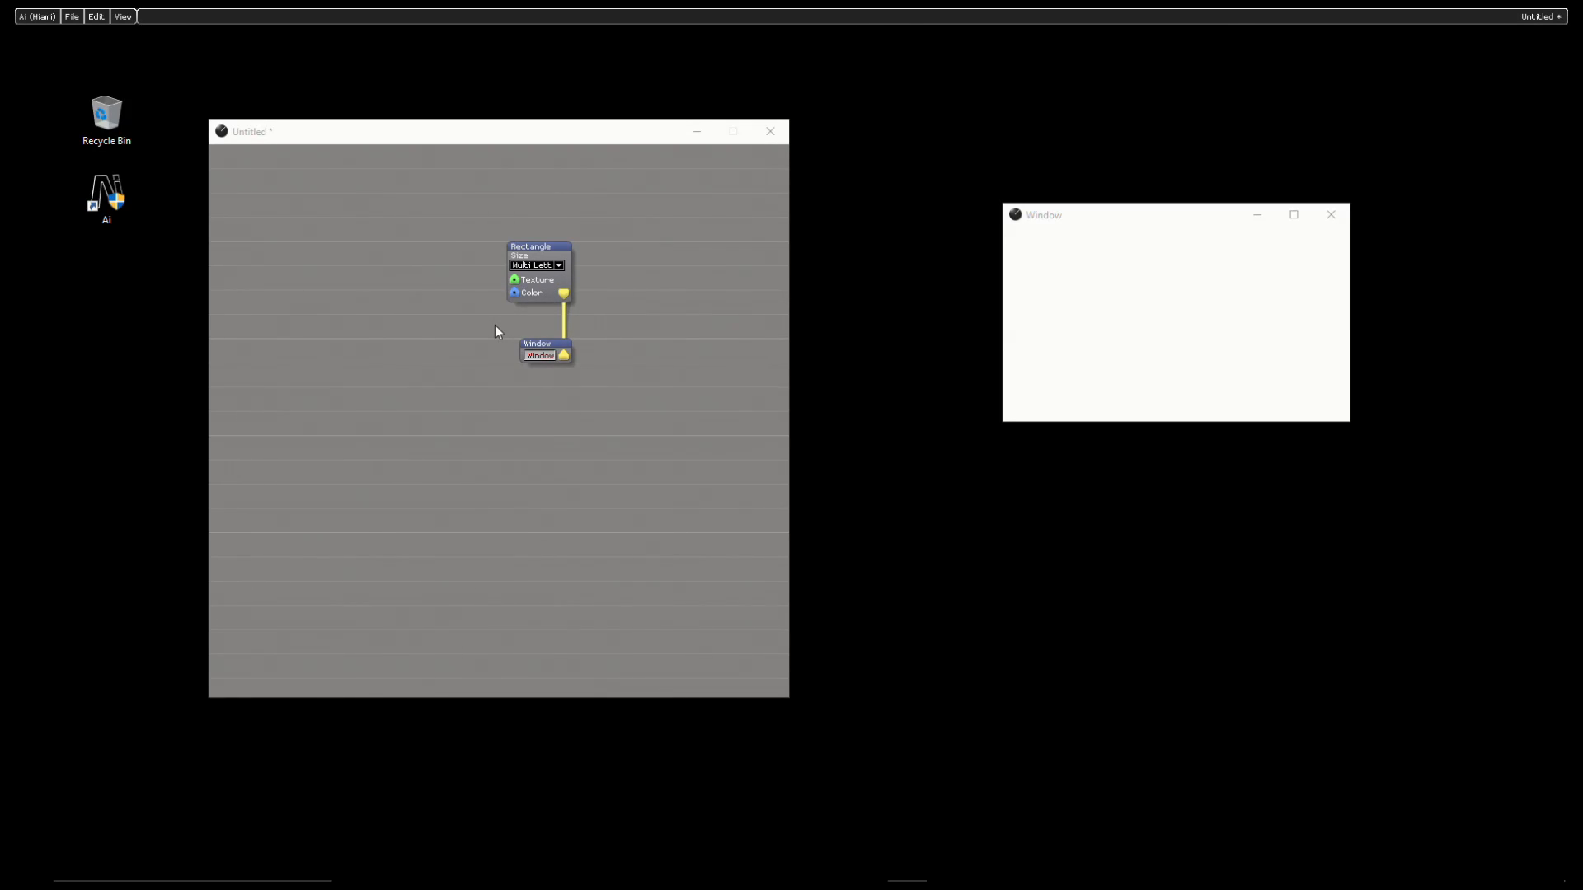
# - Insert a Vector Join module beside the Rectangle module and connect its VOut to the Rectangle's Color input
pyautogui.rightClick(359, 257)
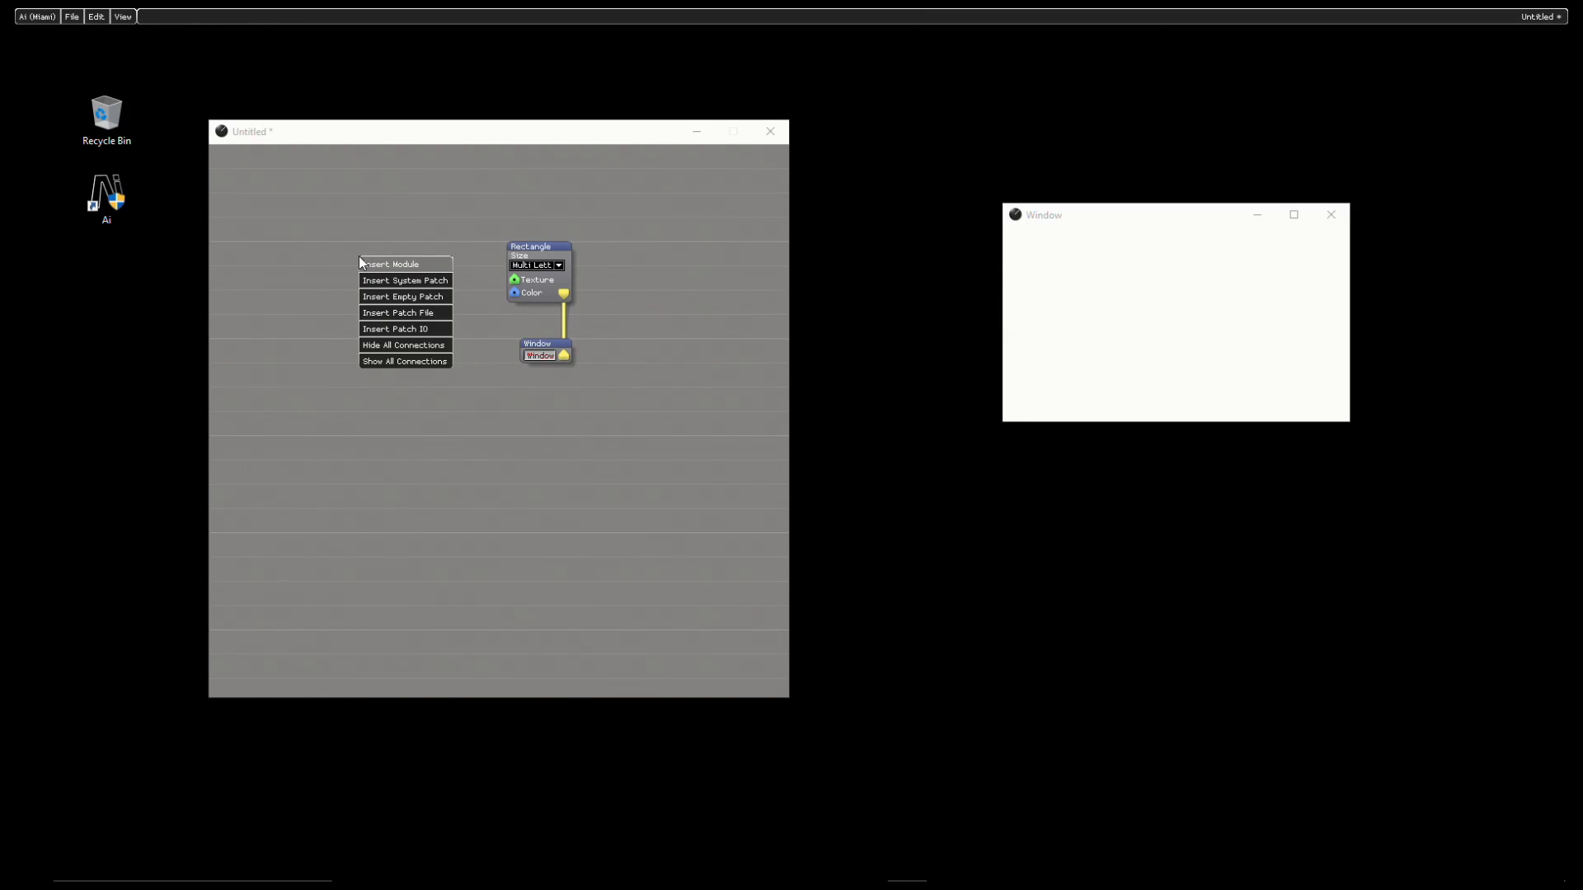
pyautogui.click(408, 261)
pyautogui.moveTo(425, 493)
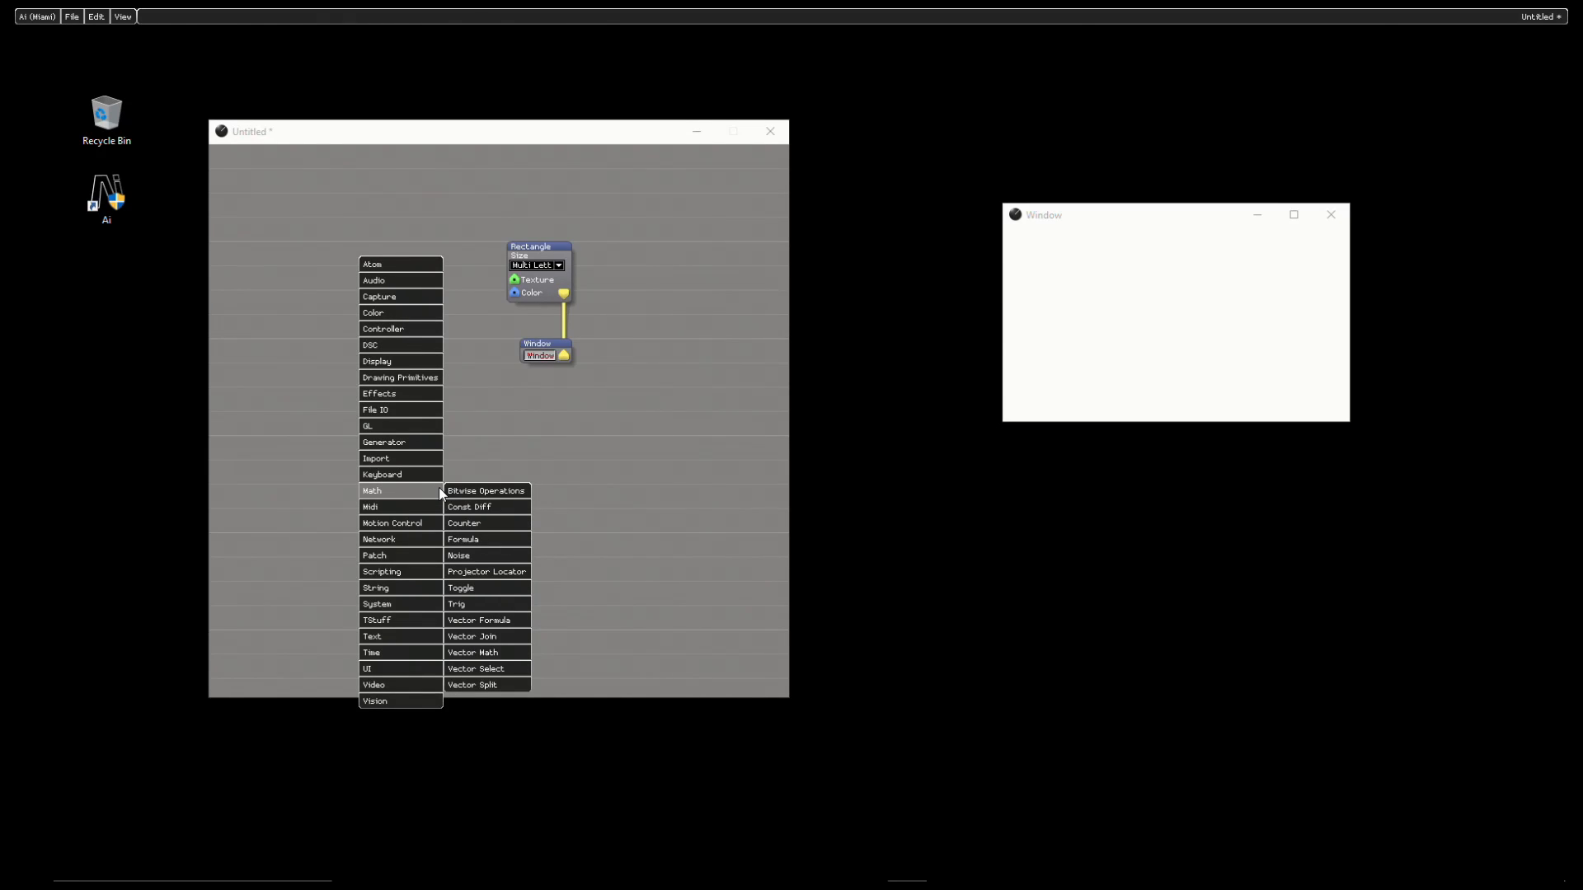
pyautogui.click(522, 638)
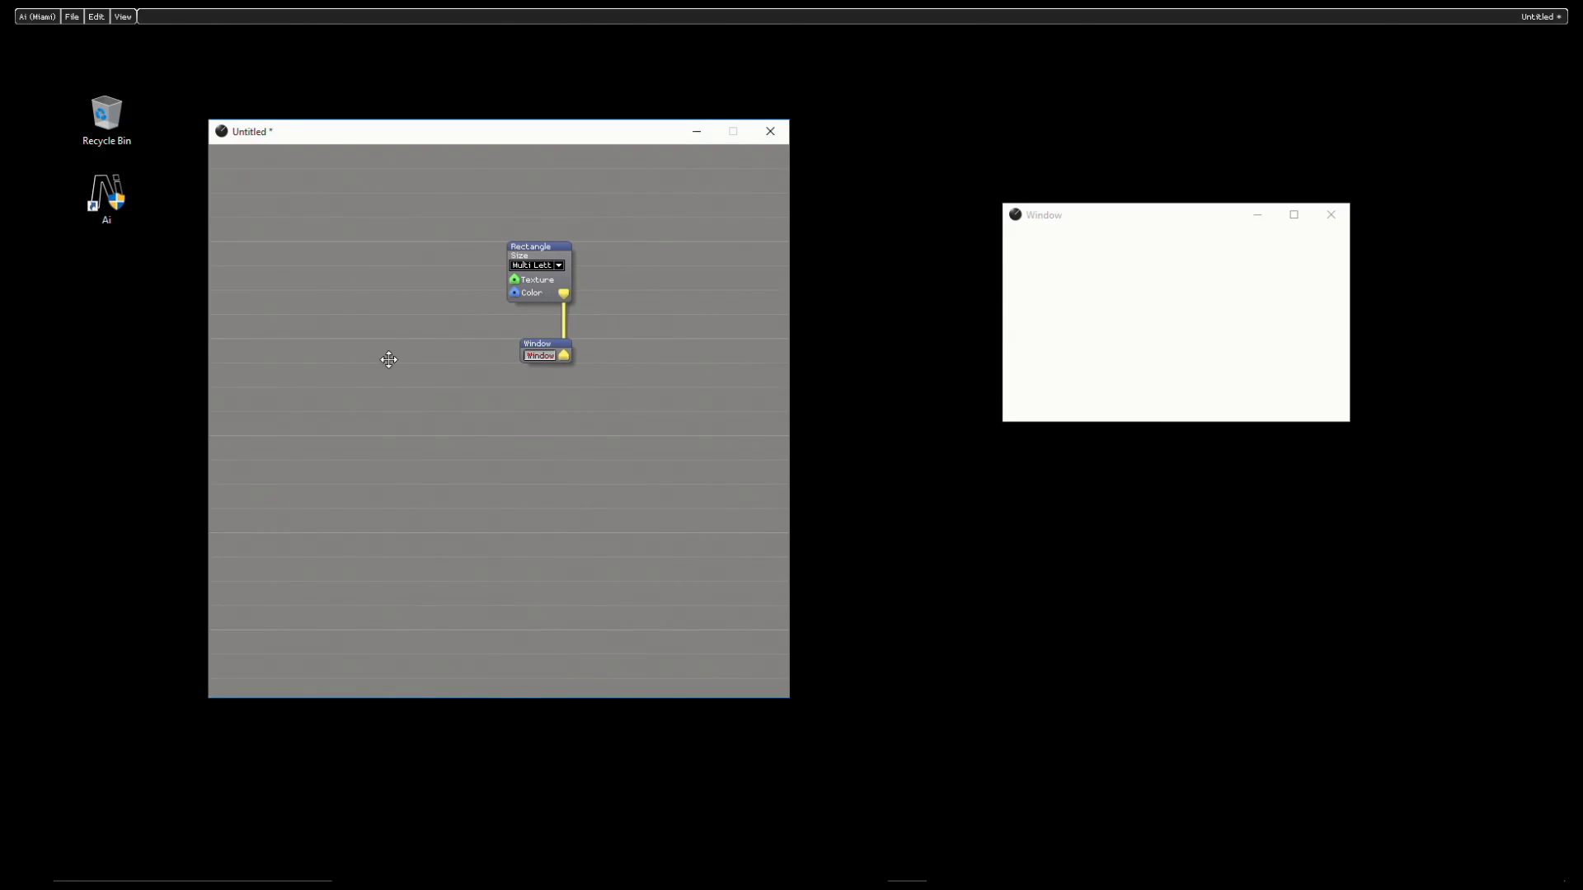
pyautogui.click(458, 279)
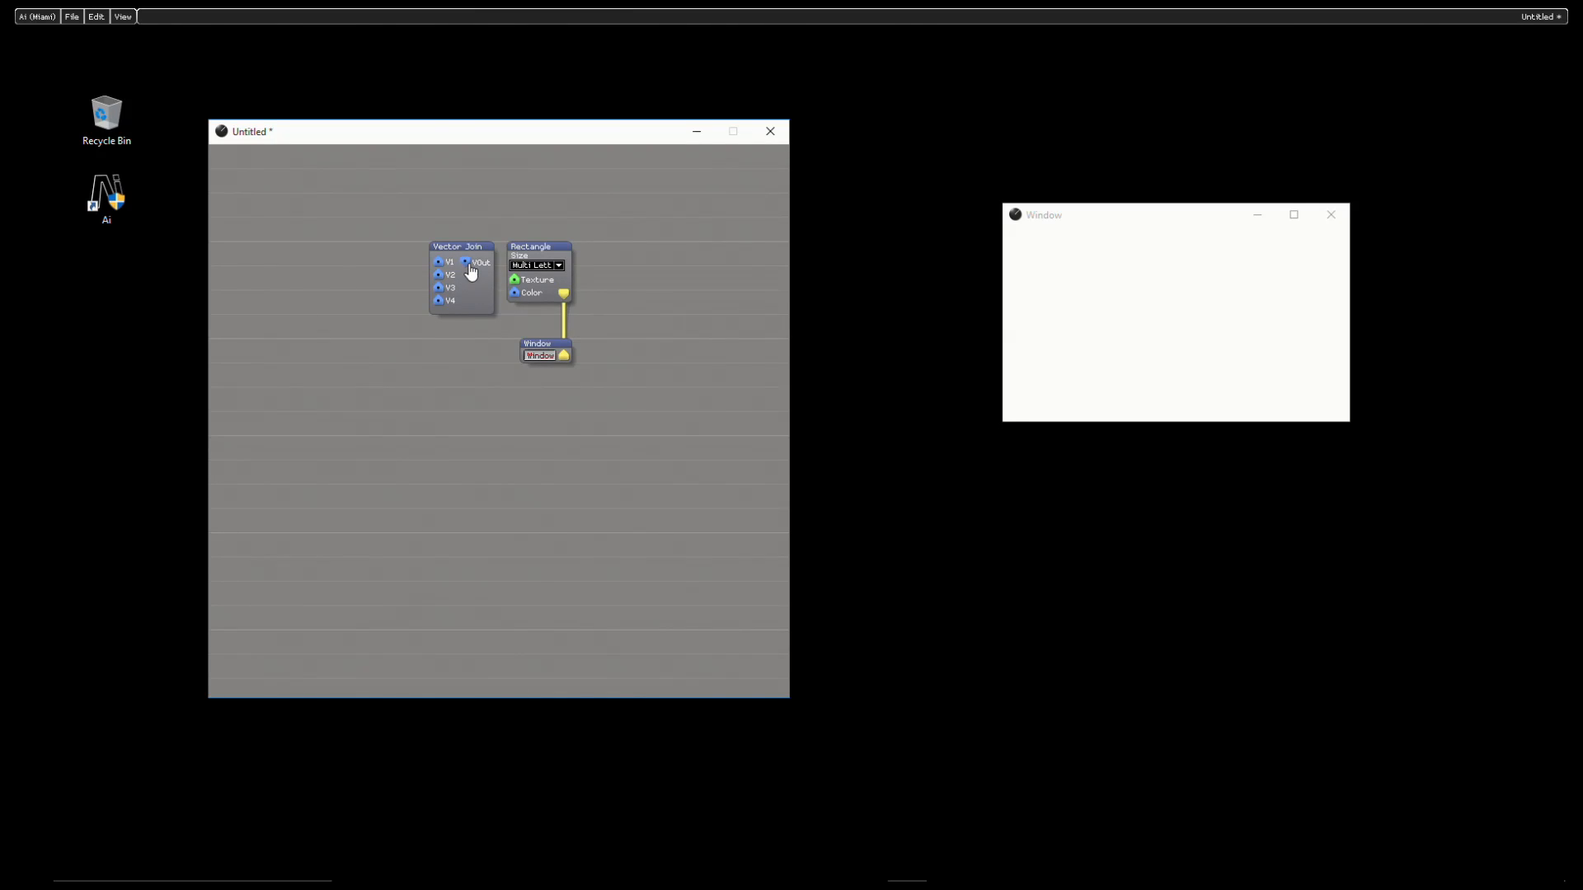
pyautogui.moveTo(469, 265); pyautogui.dragTo(513, 294)
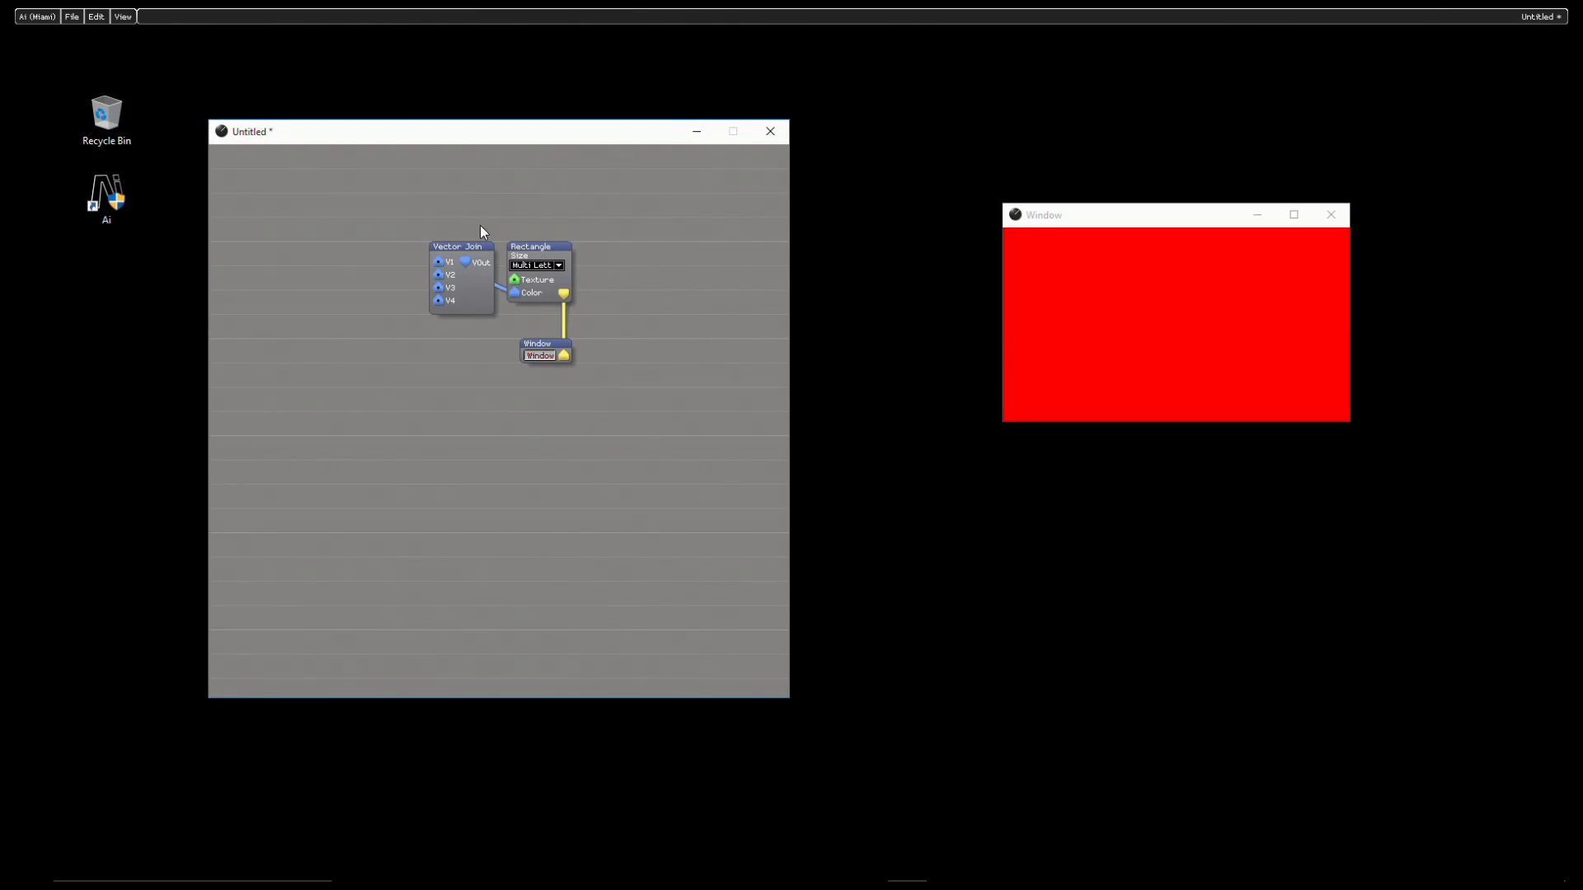
# - Move the Vector Join, Rectangle and Window modules together to the right to free space in the patch
pyautogui.moveTo(419, 203); pyautogui.dragTo(609, 418)
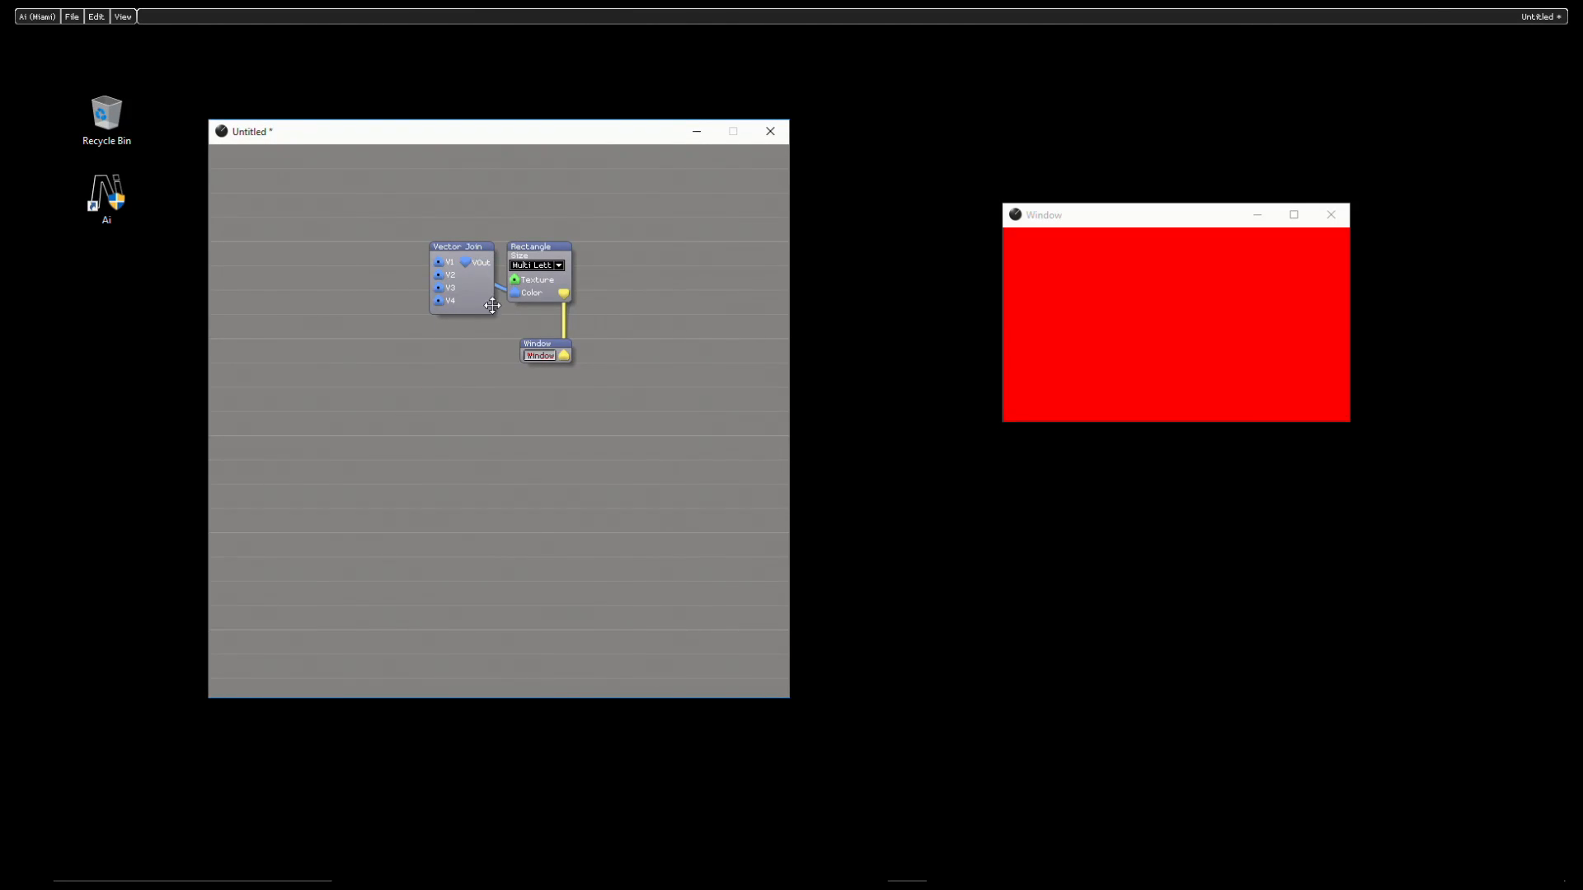
pyautogui.moveTo(492, 318); pyautogui.dragTo(625, 316)
pyautogui.click(300, 230)
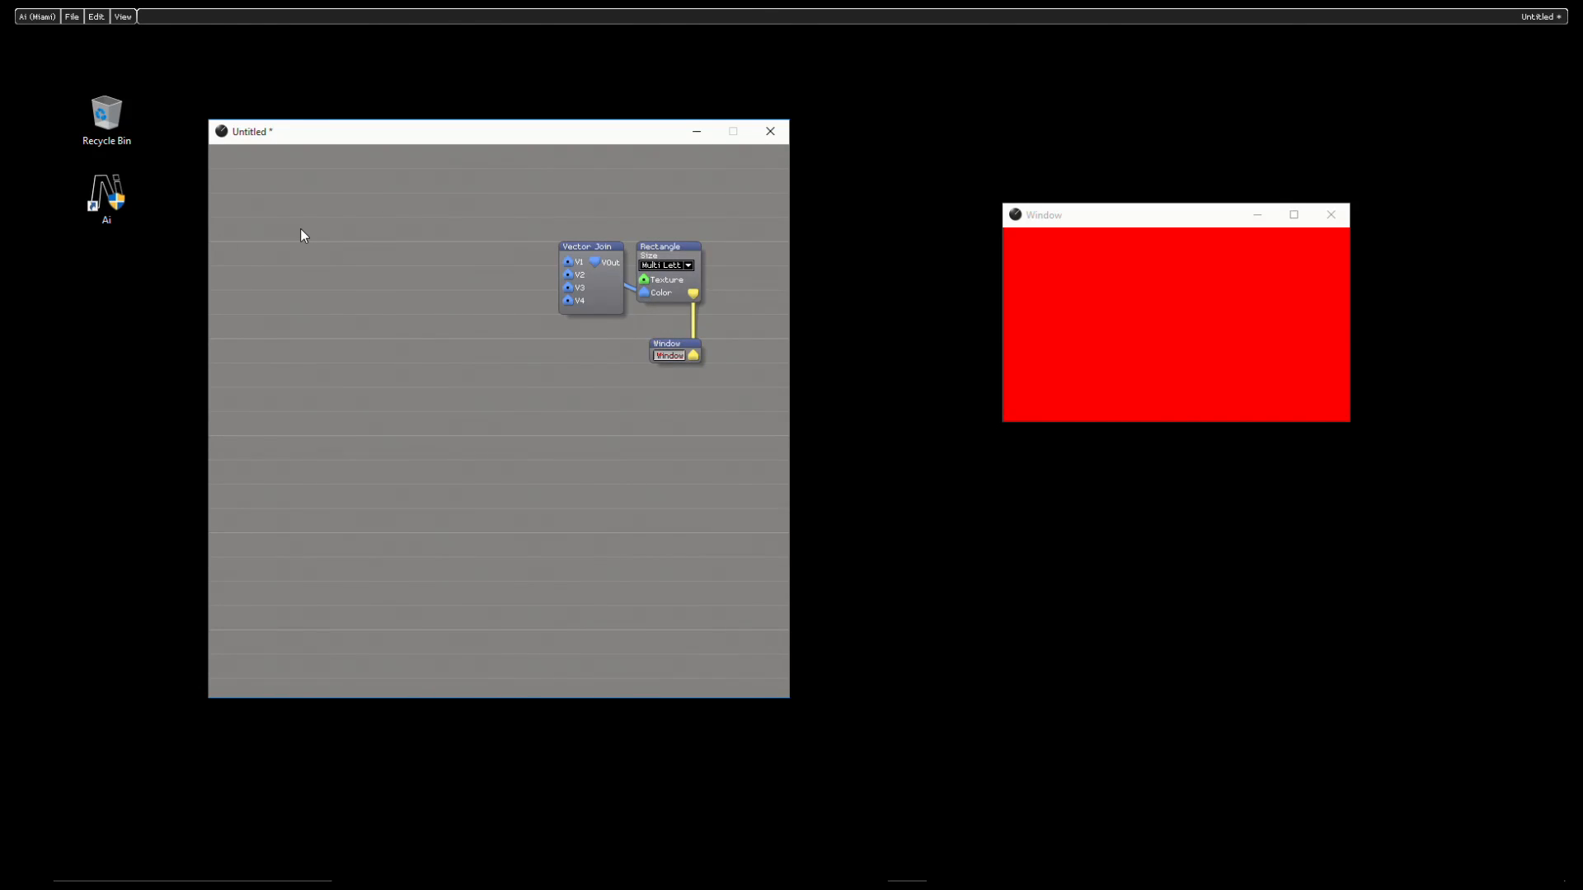
# - Insert a Midi CC In module to the left of Vector Join and place a second copy directly below it
pyautogui.rightClick(300, 229)
pyautogui.click(345, 237)
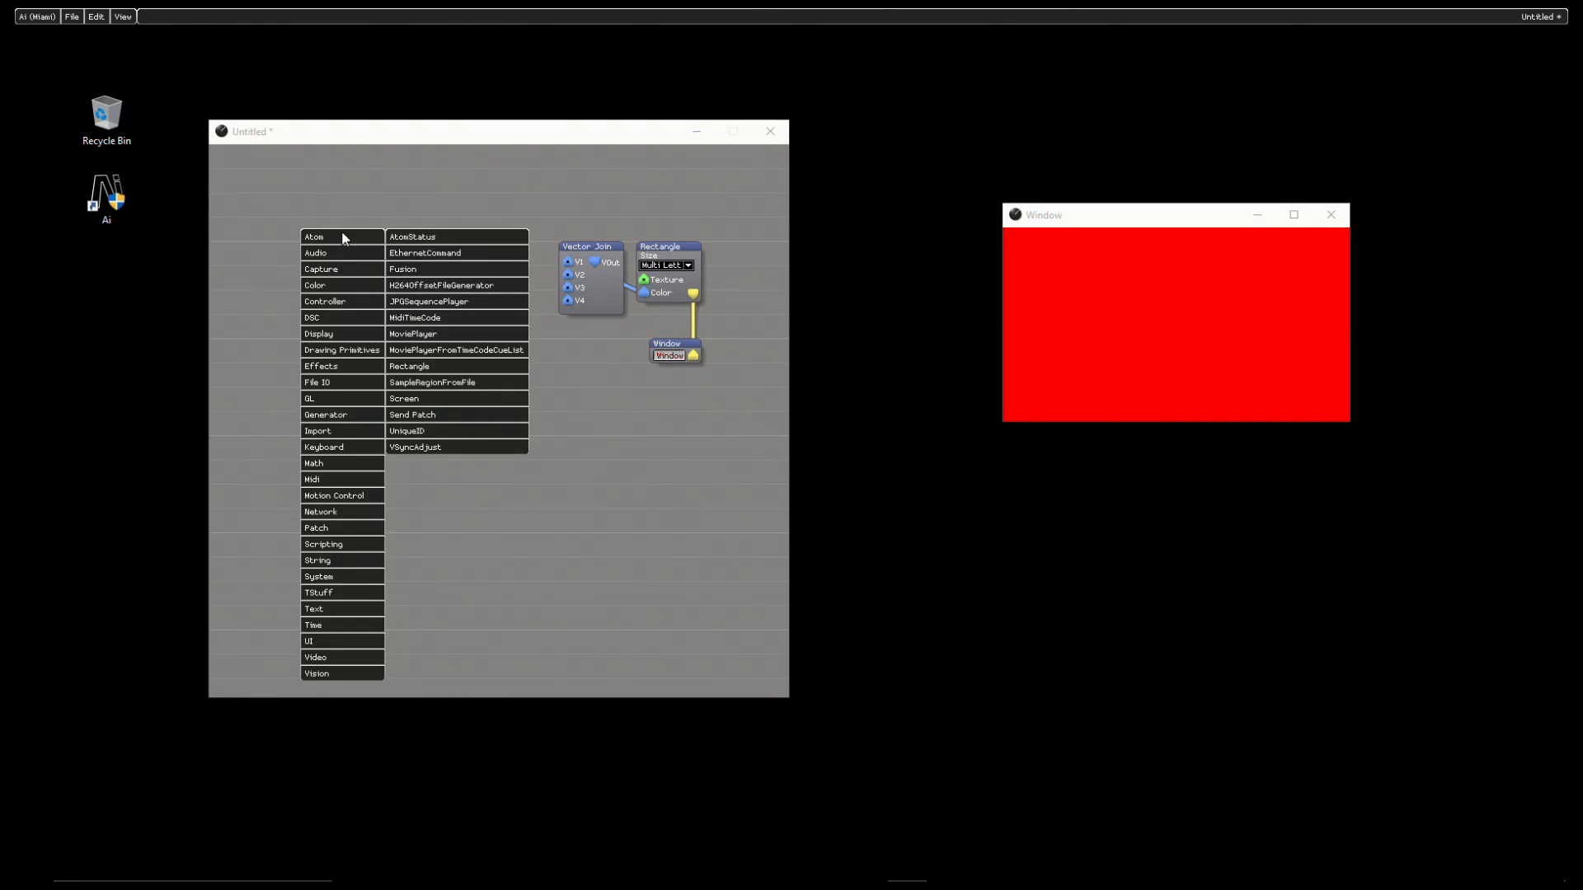
pyautogui.moveTo(358, 463)
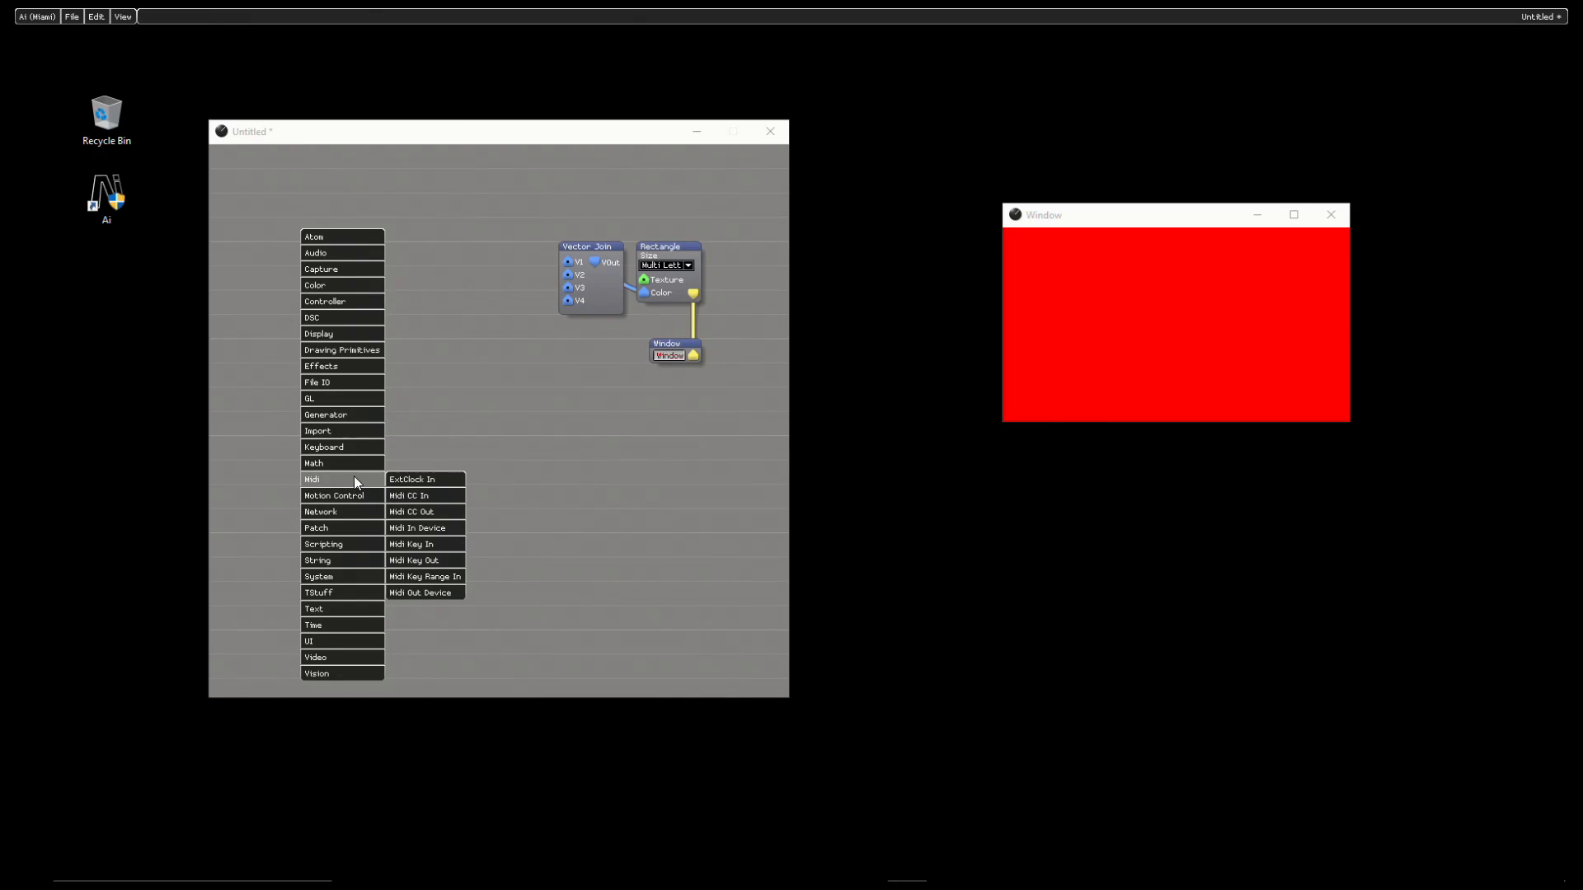
pyautogui.click(416, 496)
pyautogui.click(403, 268)
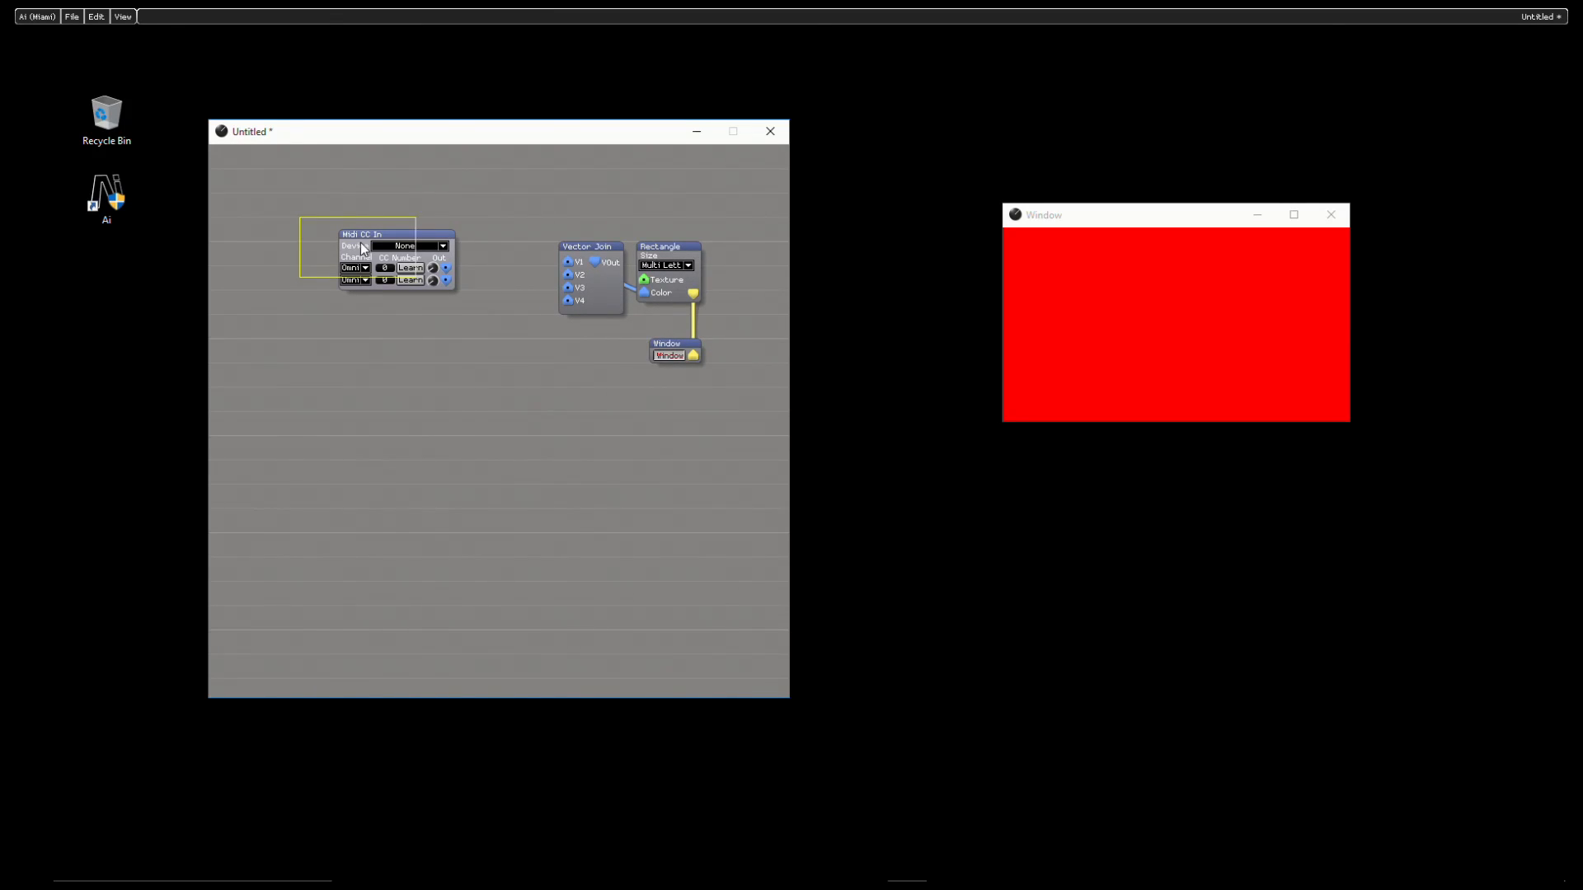
pyautogui.click(394, 330)
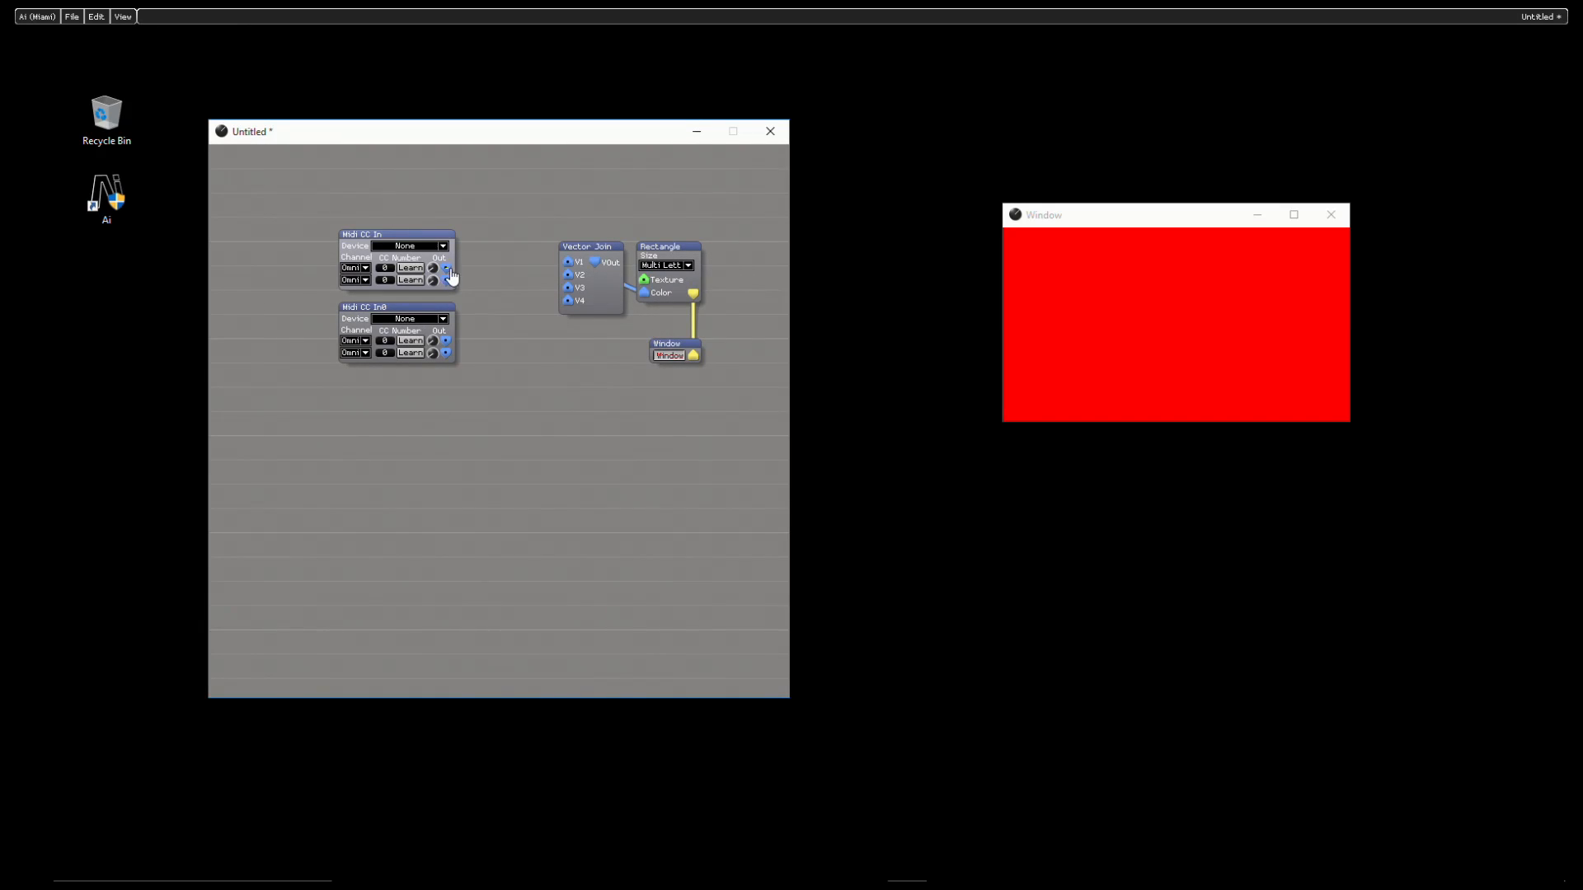
# - Connect both outputs of the upper Midi CC In to Vector Join's V1 and V2, and the lower module's first output to V3
pyautogui.moveTo(446, 268); pyautogui.dragTo(568, 263)
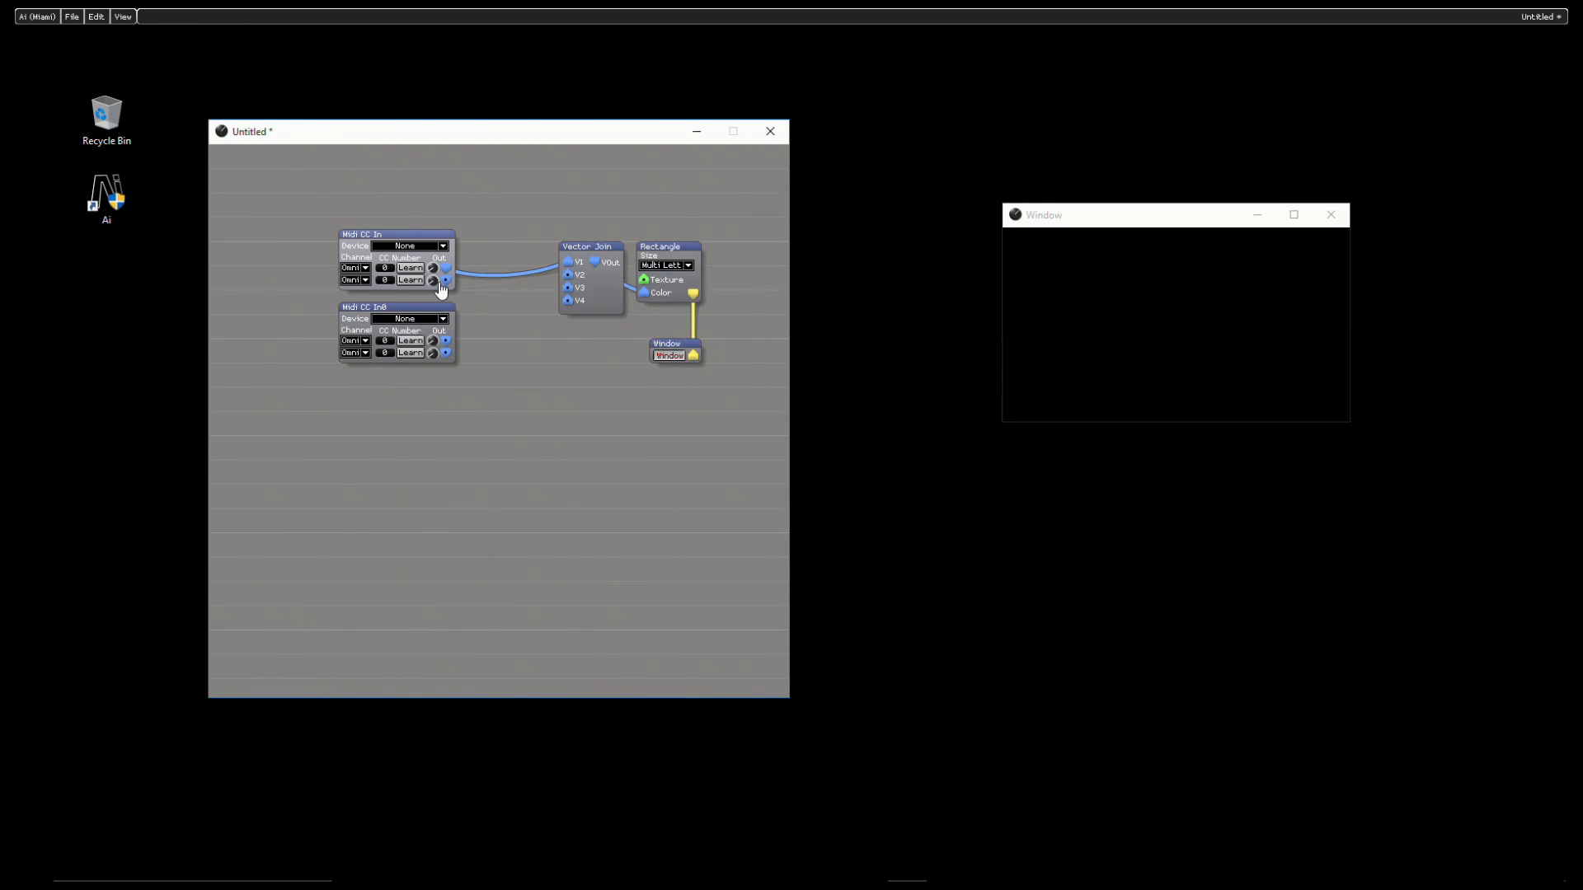
pyautogui.moveTo(447, 280); pyautogui.dragTo(568, 277)
pyautogui.moveTo(447, 342); pyautogui.dragTo(568, 293)
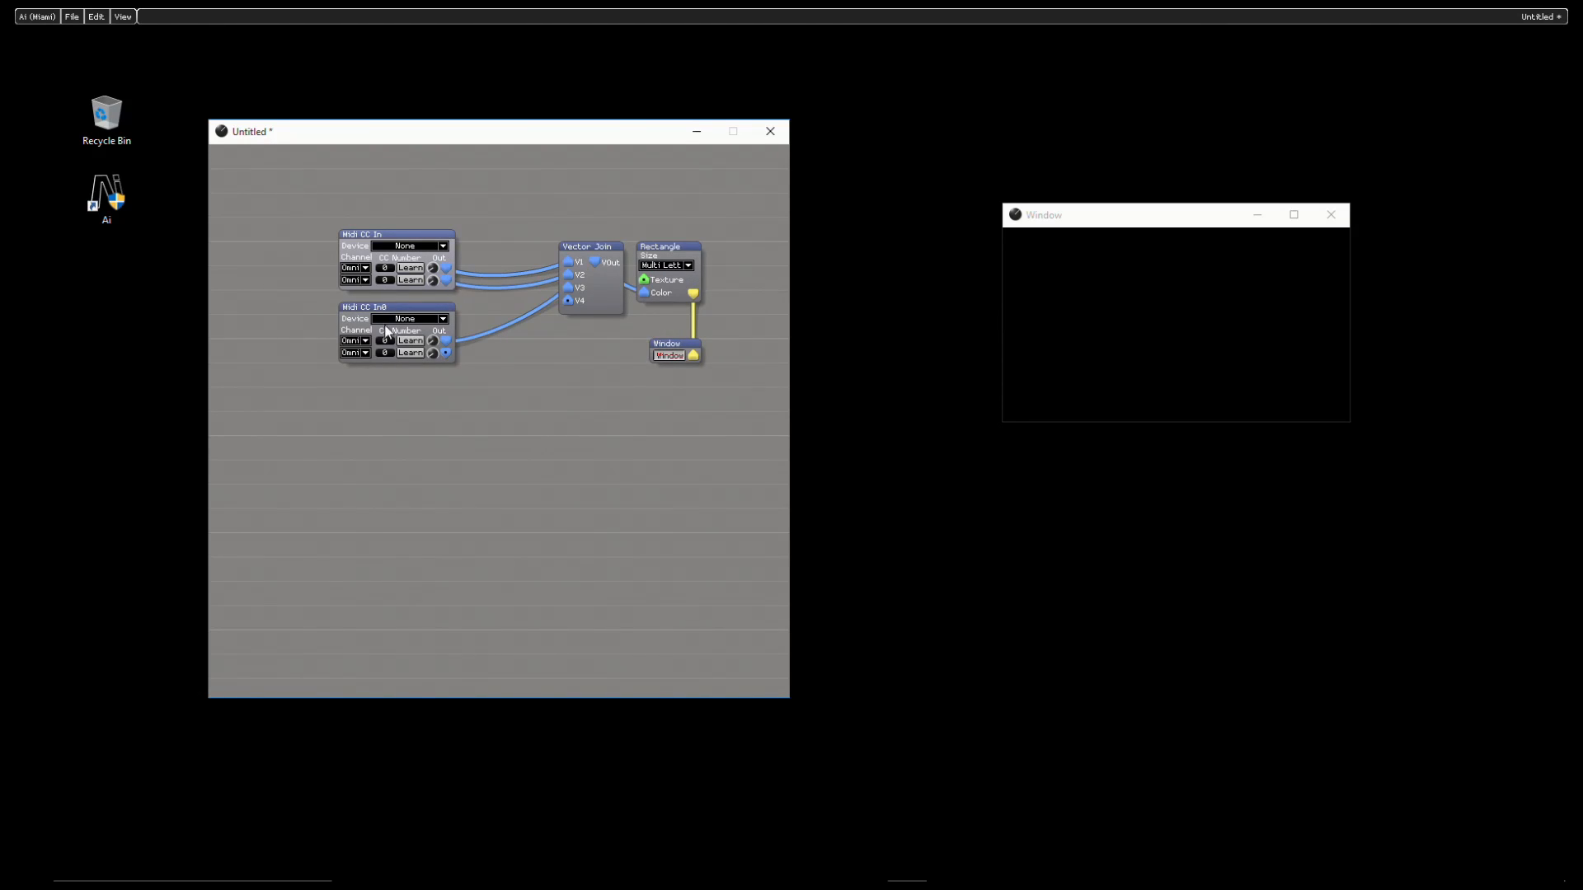
# - Set the device of both Midi CC In modules to nanoKONTROL
pyautogui.click(423, 247)
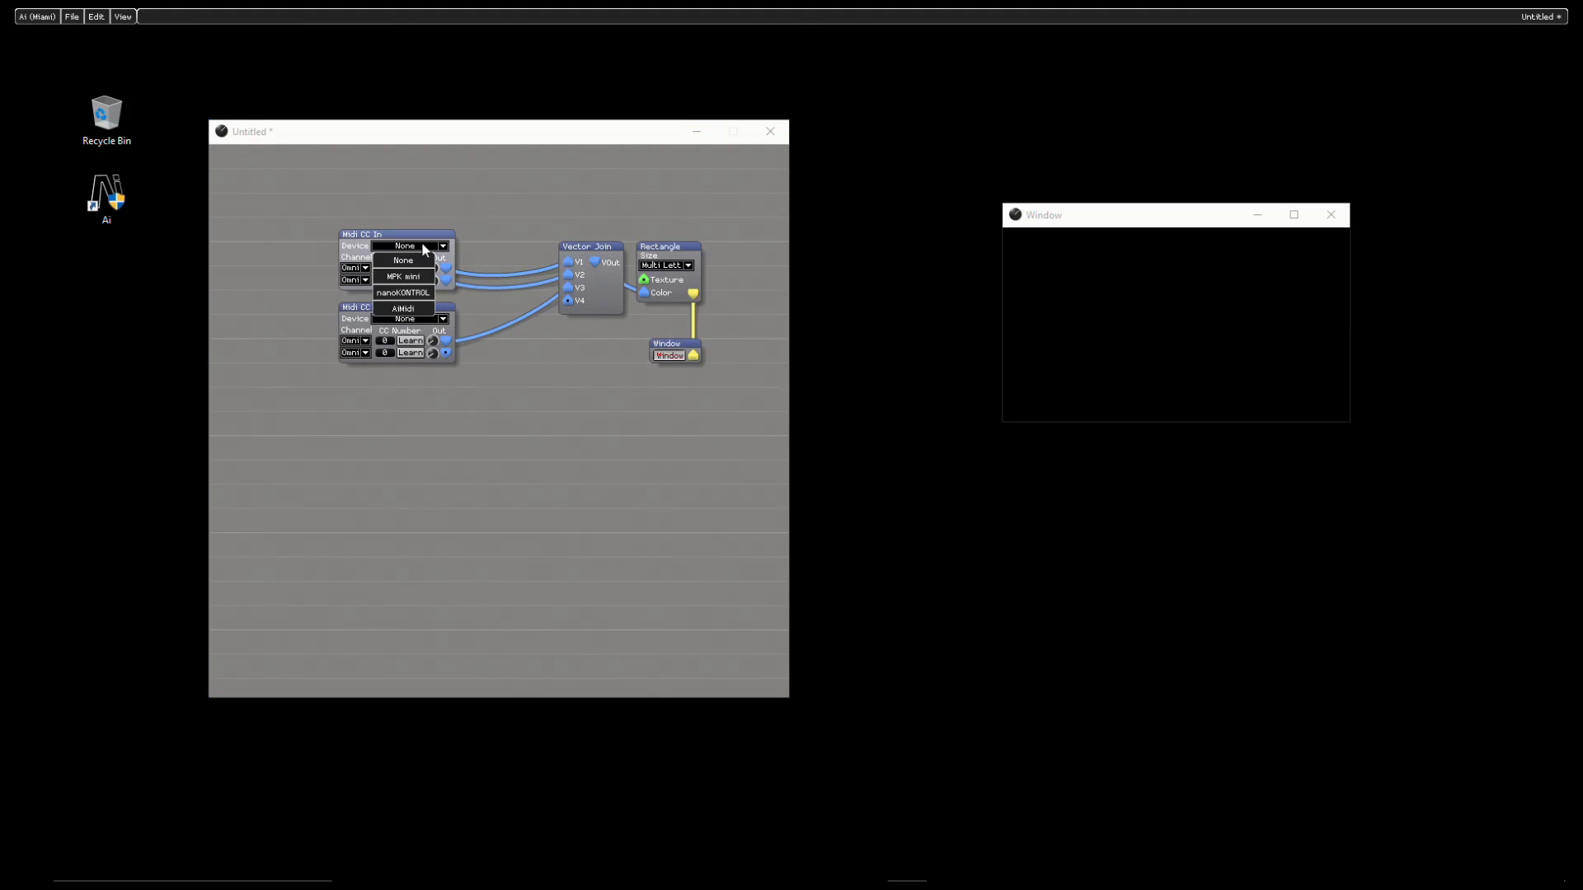
pyautogui.click(414, 292)
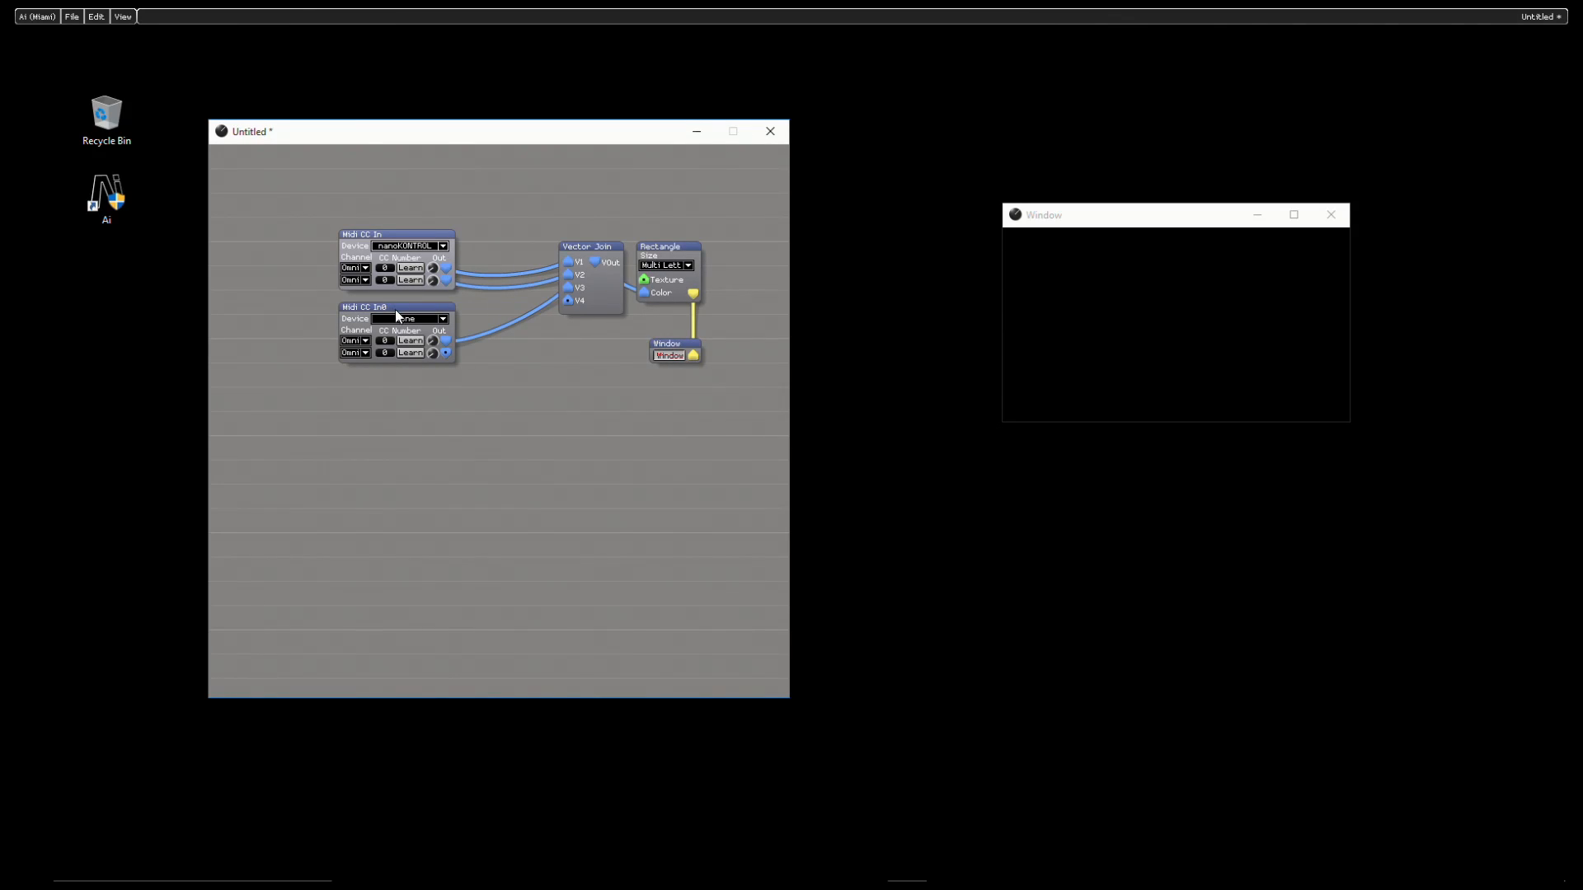
pyautogui.click(395, 320)
pyautogui.click(401, 365)
# - Learn CC numbers 4 and 5 for the upper Midi CC In module and 6 for the lower one's first row
pyautogui.click(410, 271)
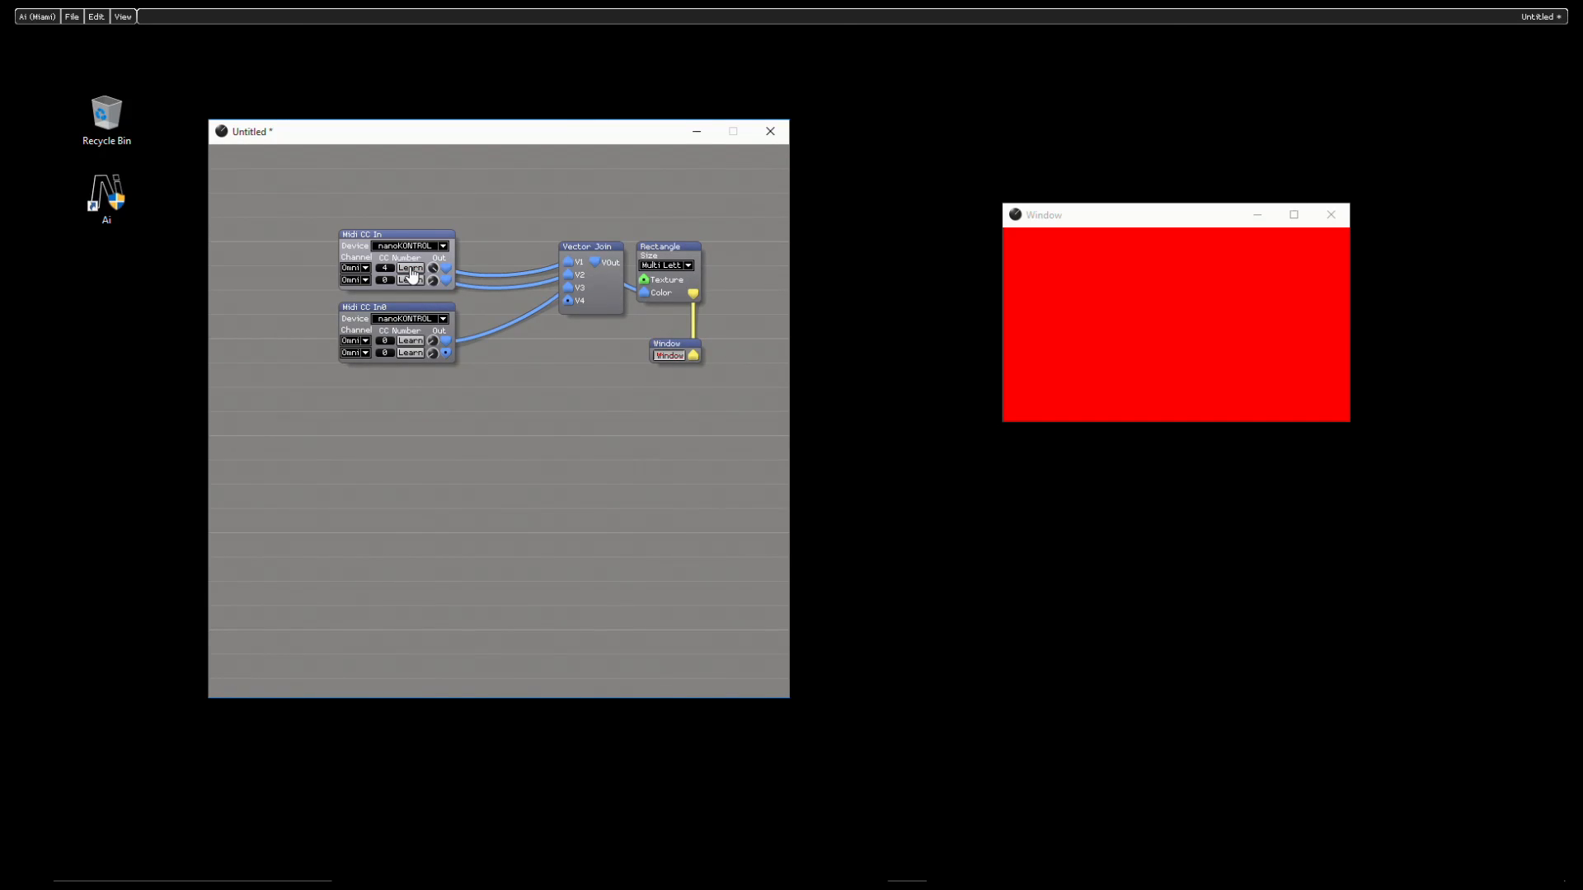
pyautogui.click(411, 282)
pyautogui.click(413, 342)
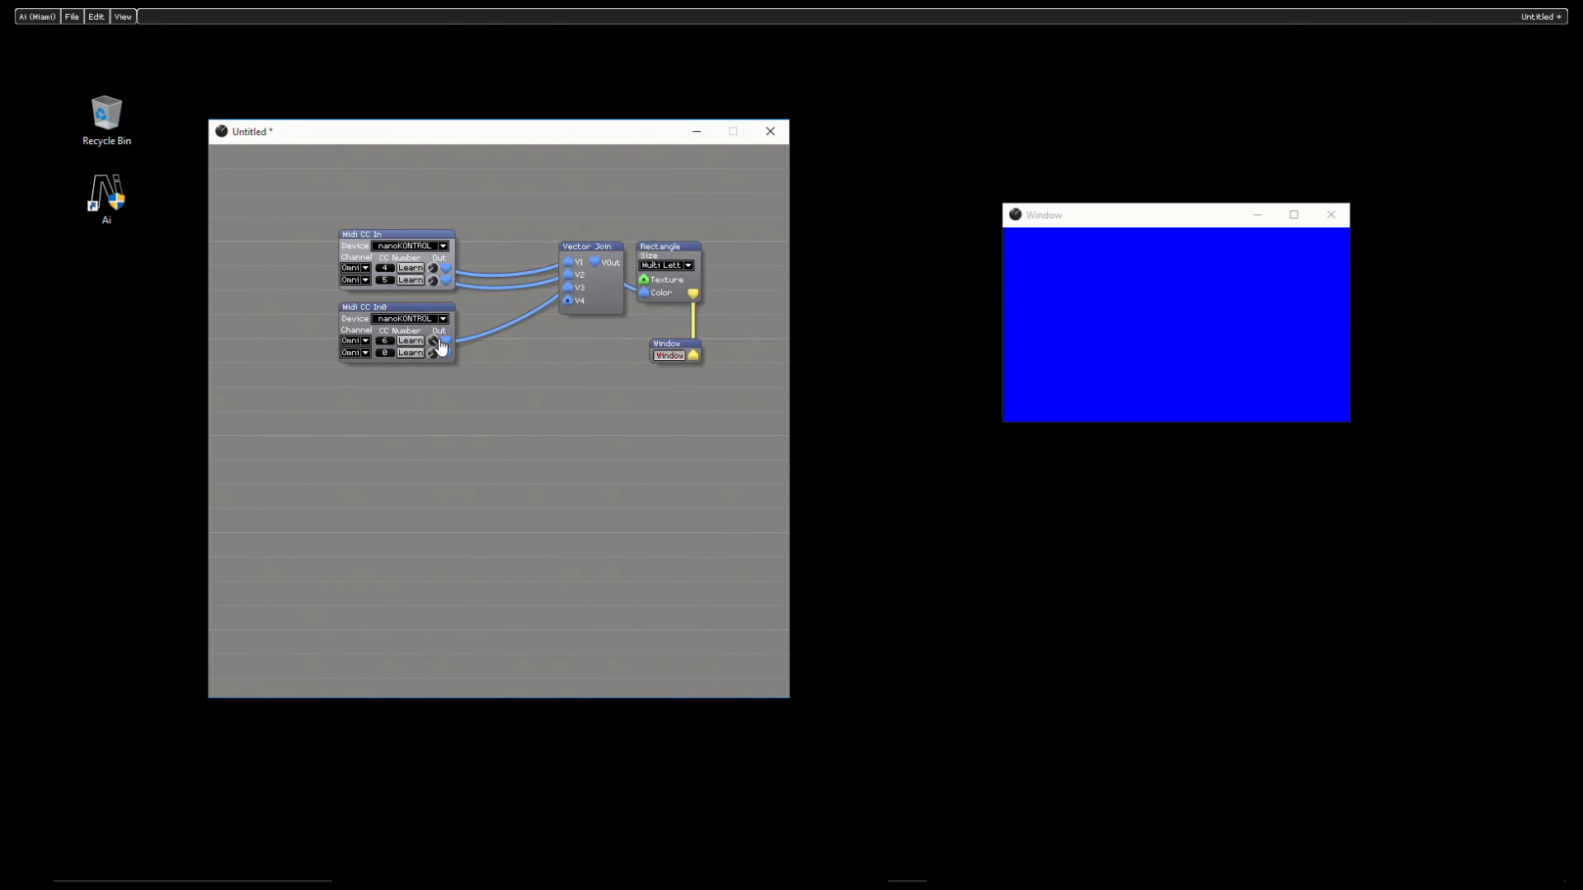
pyautogui.click(442, 349)
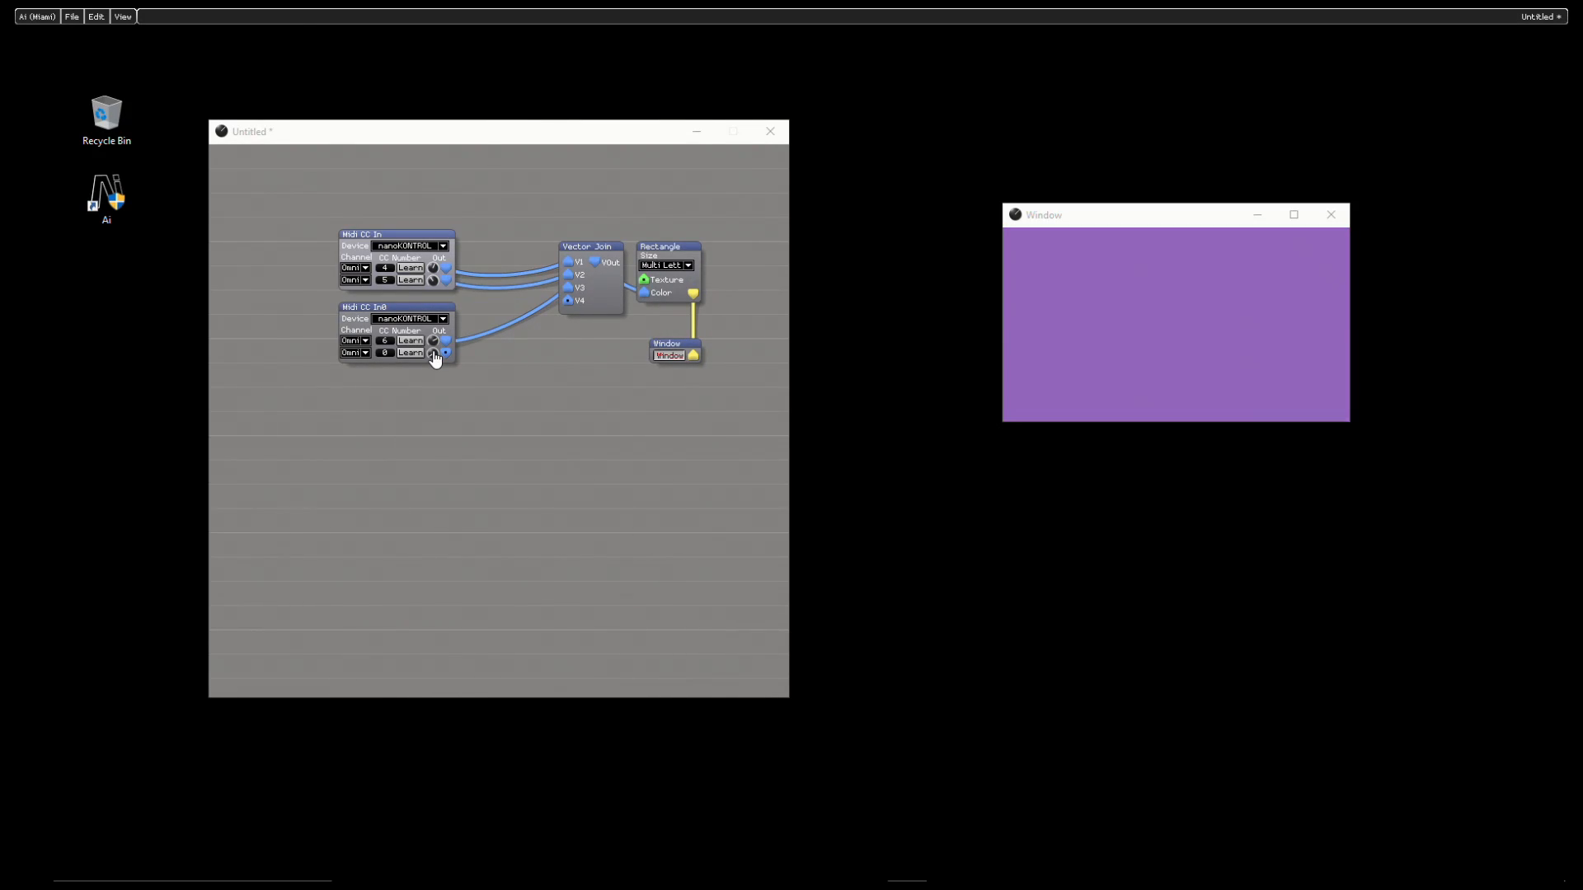
# - Insert a Midi Key In module in the empty area below the Midi CC In modules
pyautogui.rightClick(374, 454)
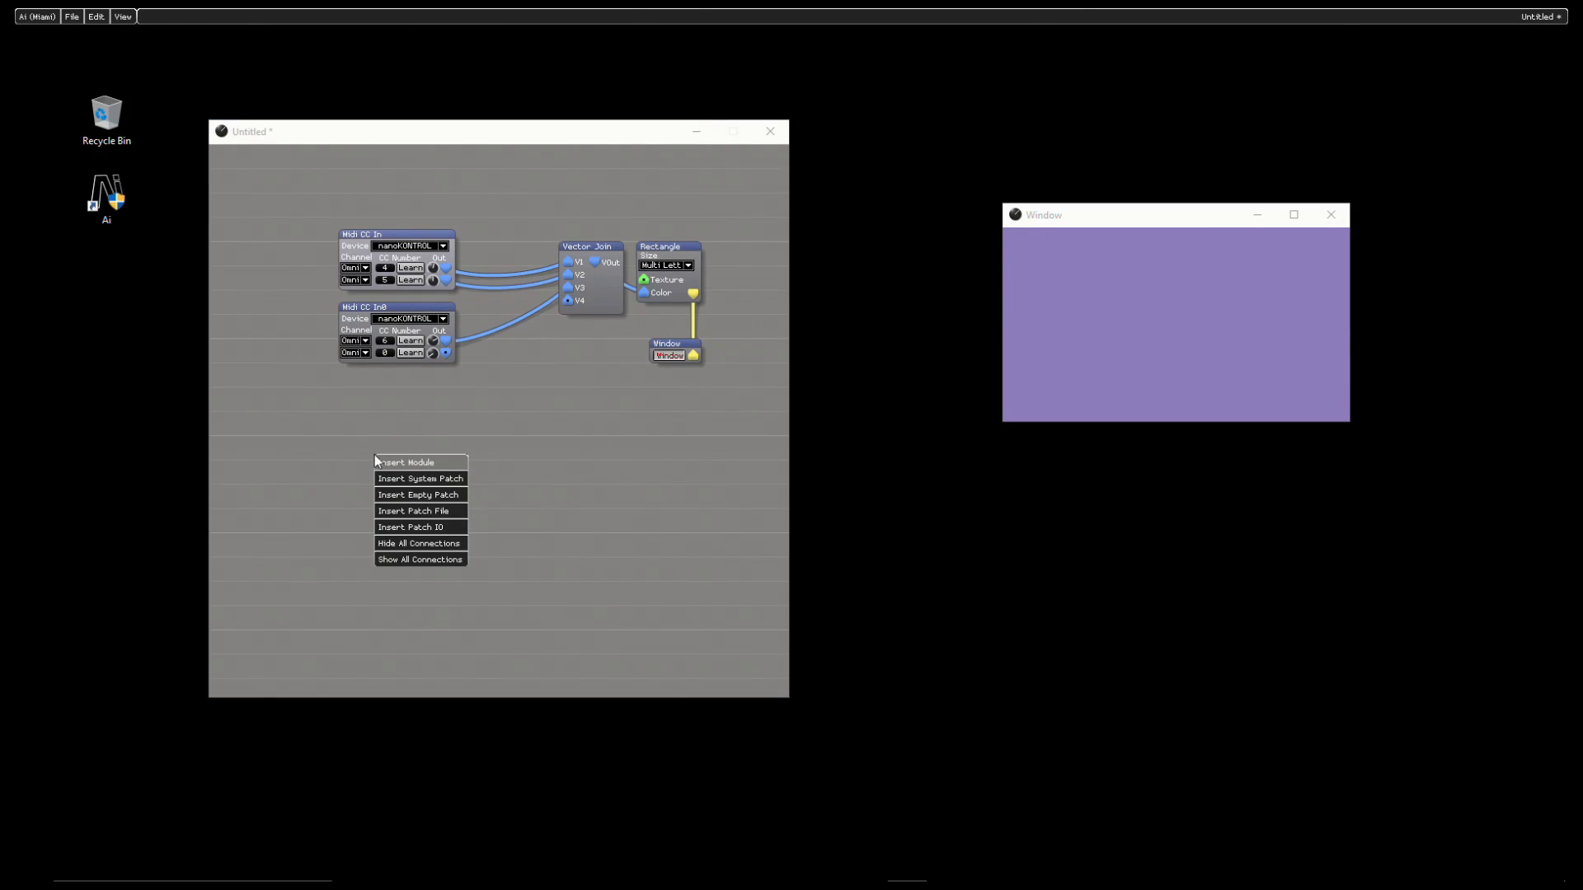
pyautogui.click(436, 465)
pyautogui.moveTo(421, 688)
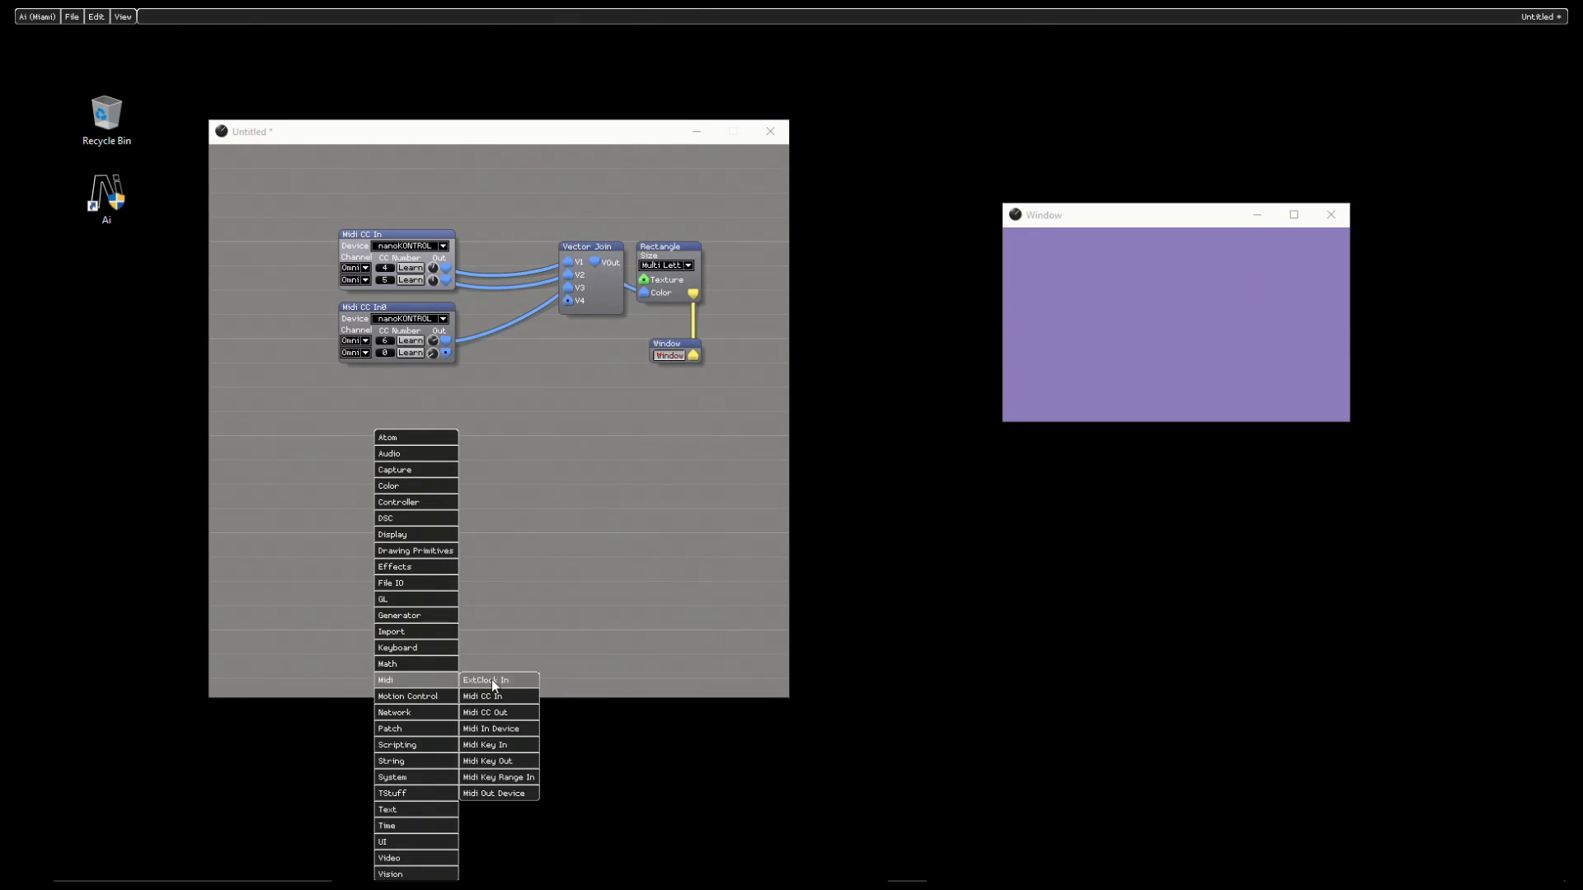
pyautogui.click(505, 747)
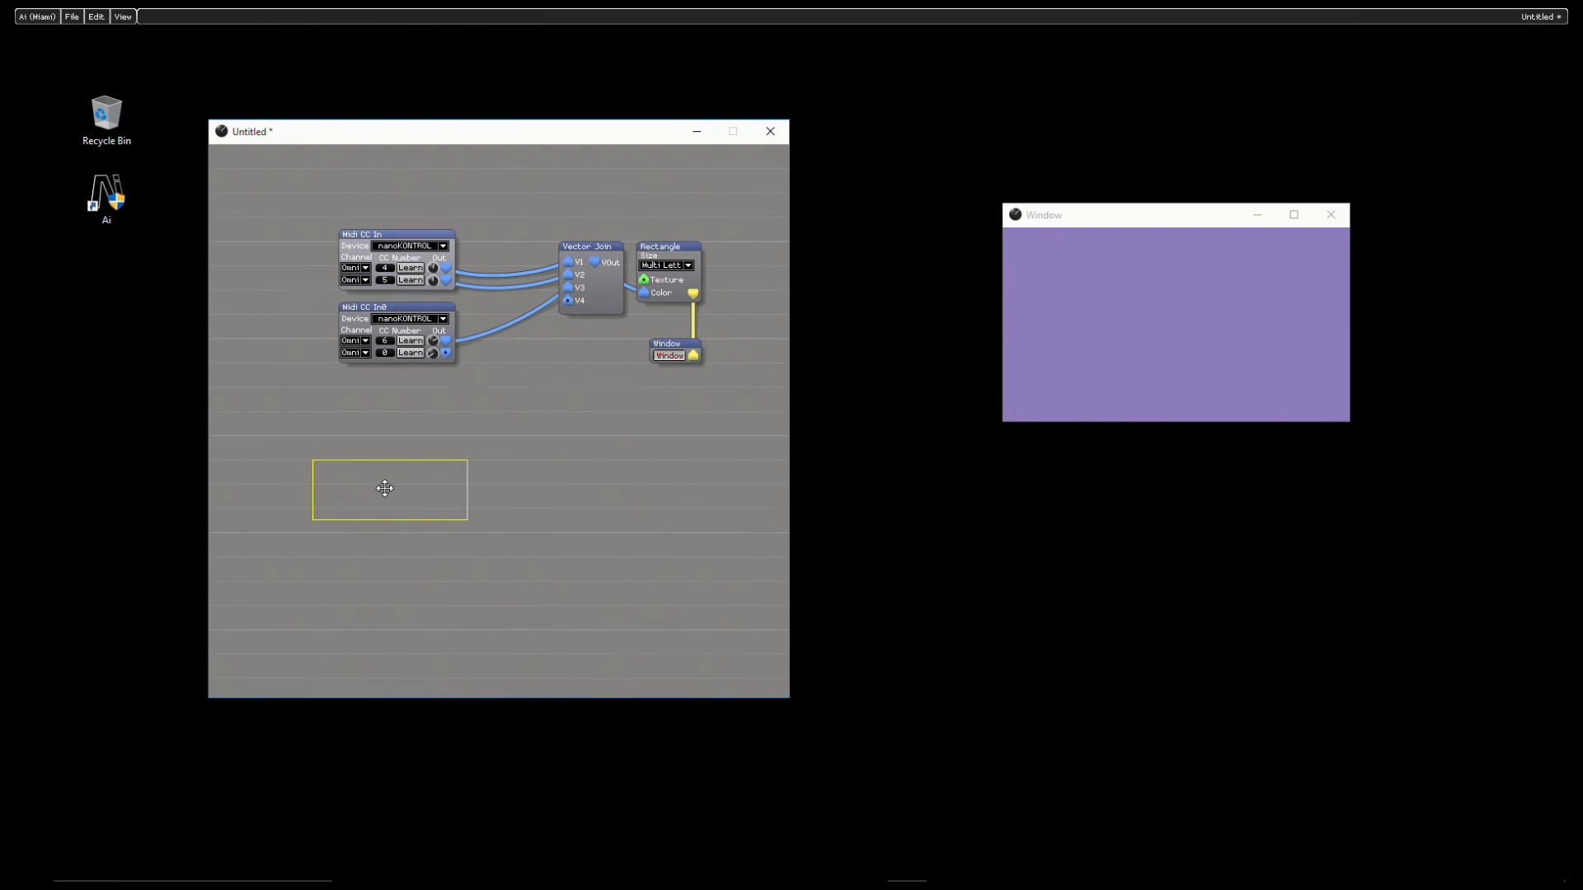
pyautogui.click(437, 476)
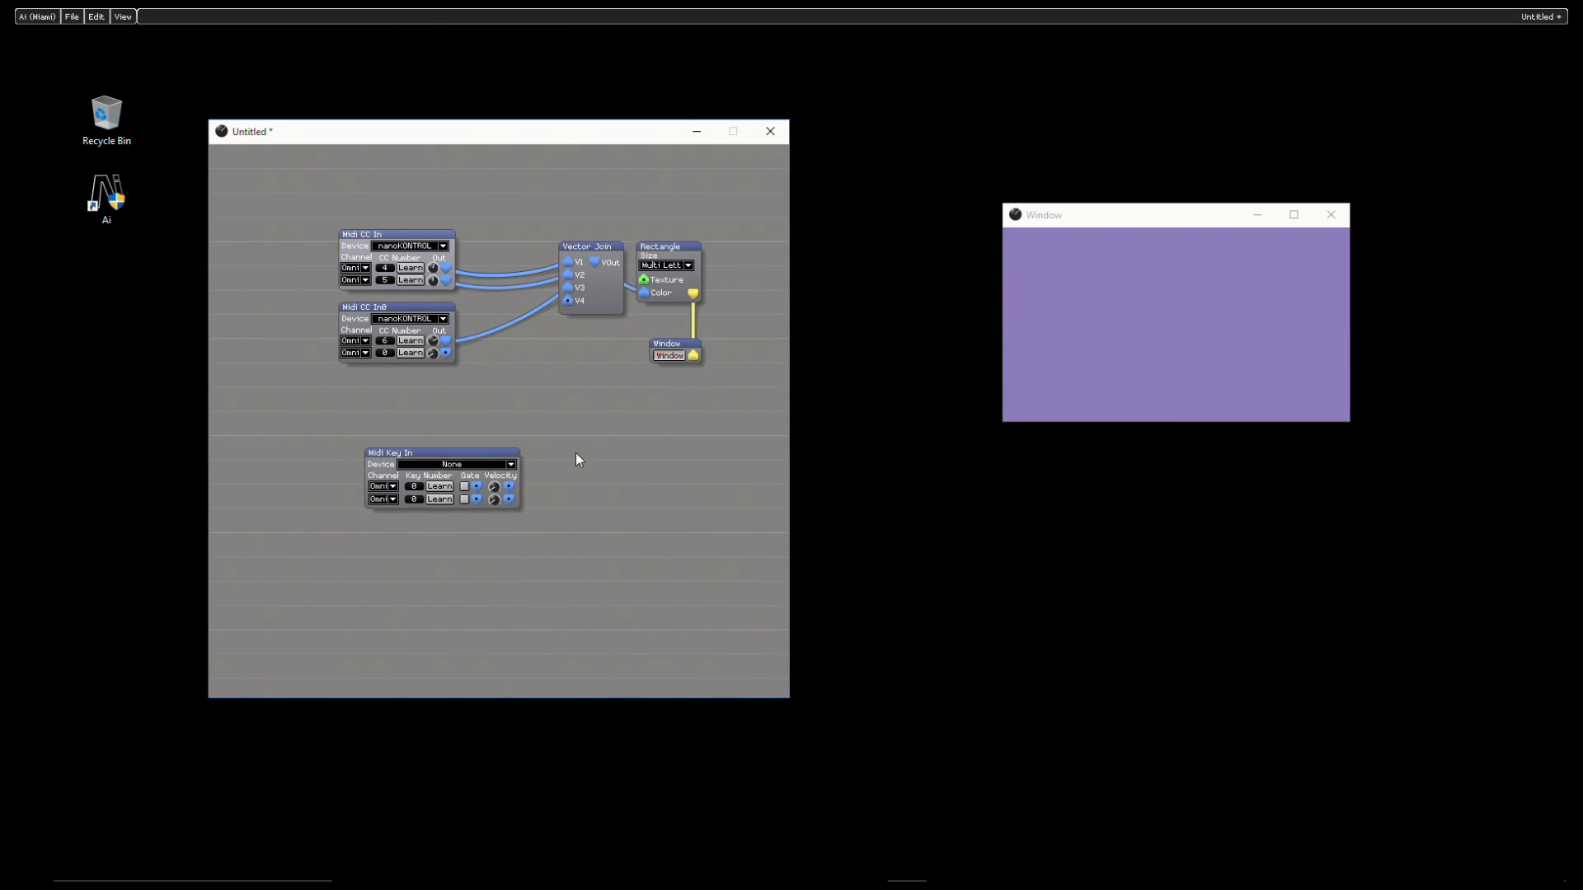
# - Disconnect Vector Join from the Rectangle's Color input, move it aside, and connect the Midi Key In's first Gate output to Color
pyautogui.rightClick(645, 293)
pyautogui.click(671, 300)
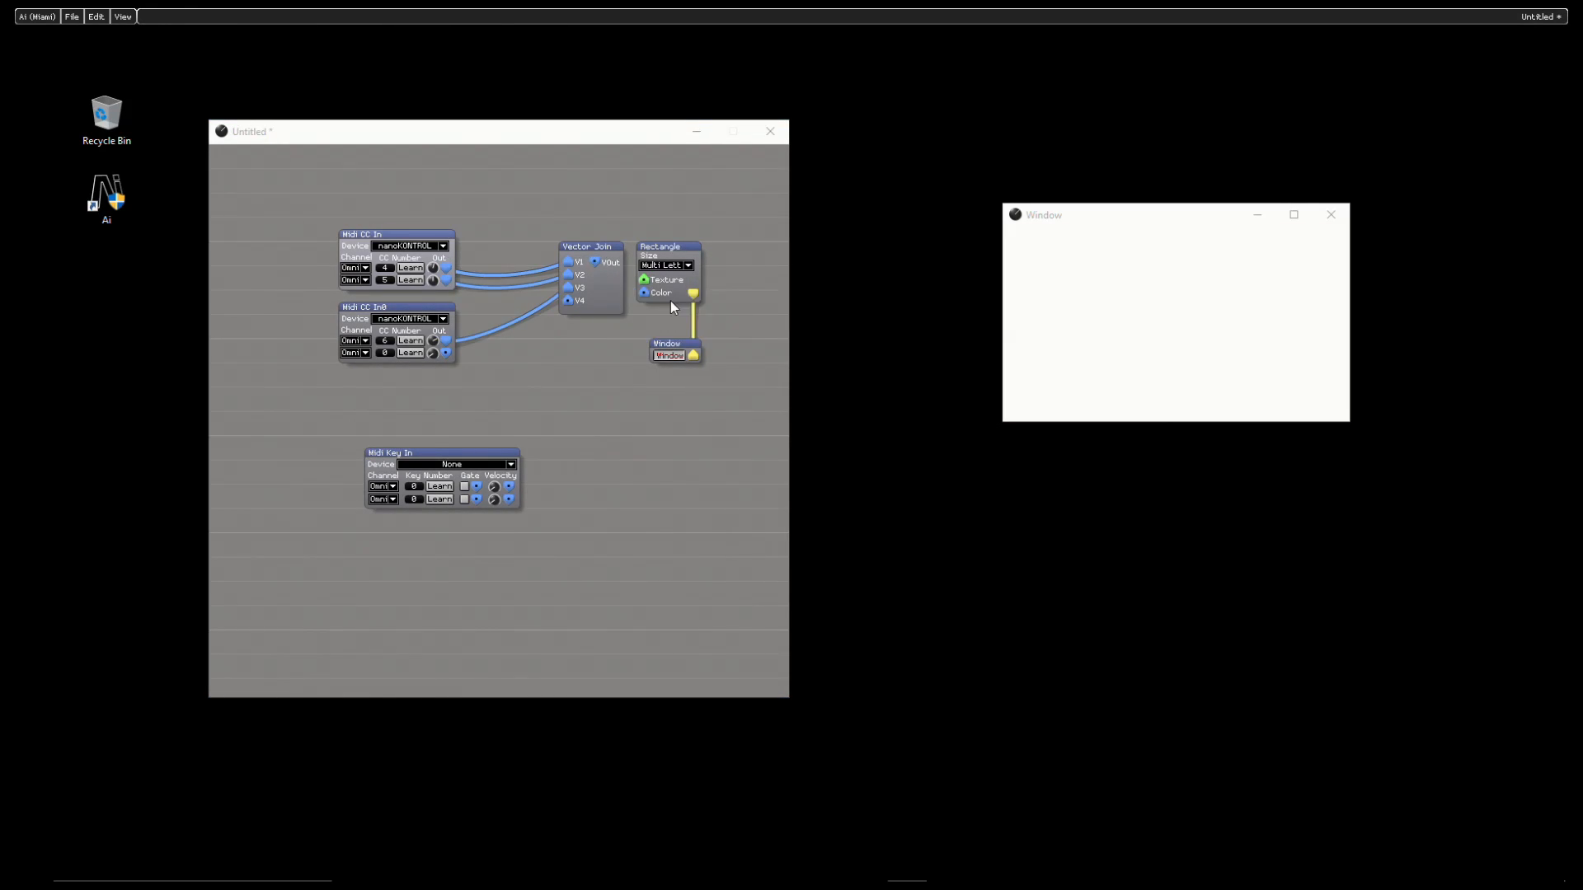
pyautogui.moveTo(545, 284); pyautogui.dragTo(545, 284)
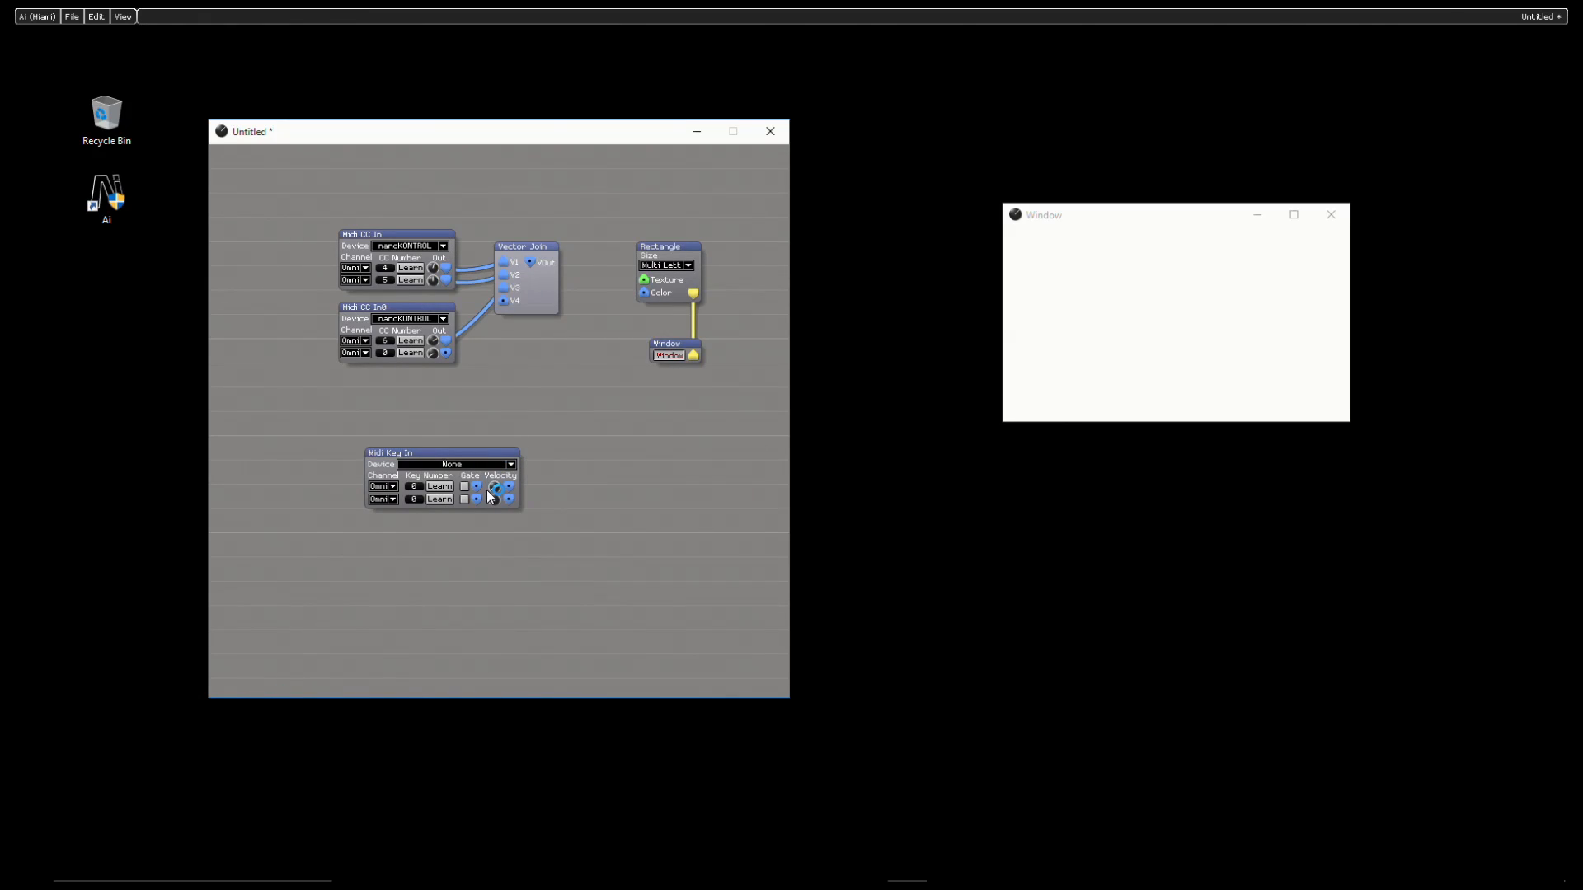
pyautogui.moveTo(477, 488); pyautogui.dragTo(645, 290)
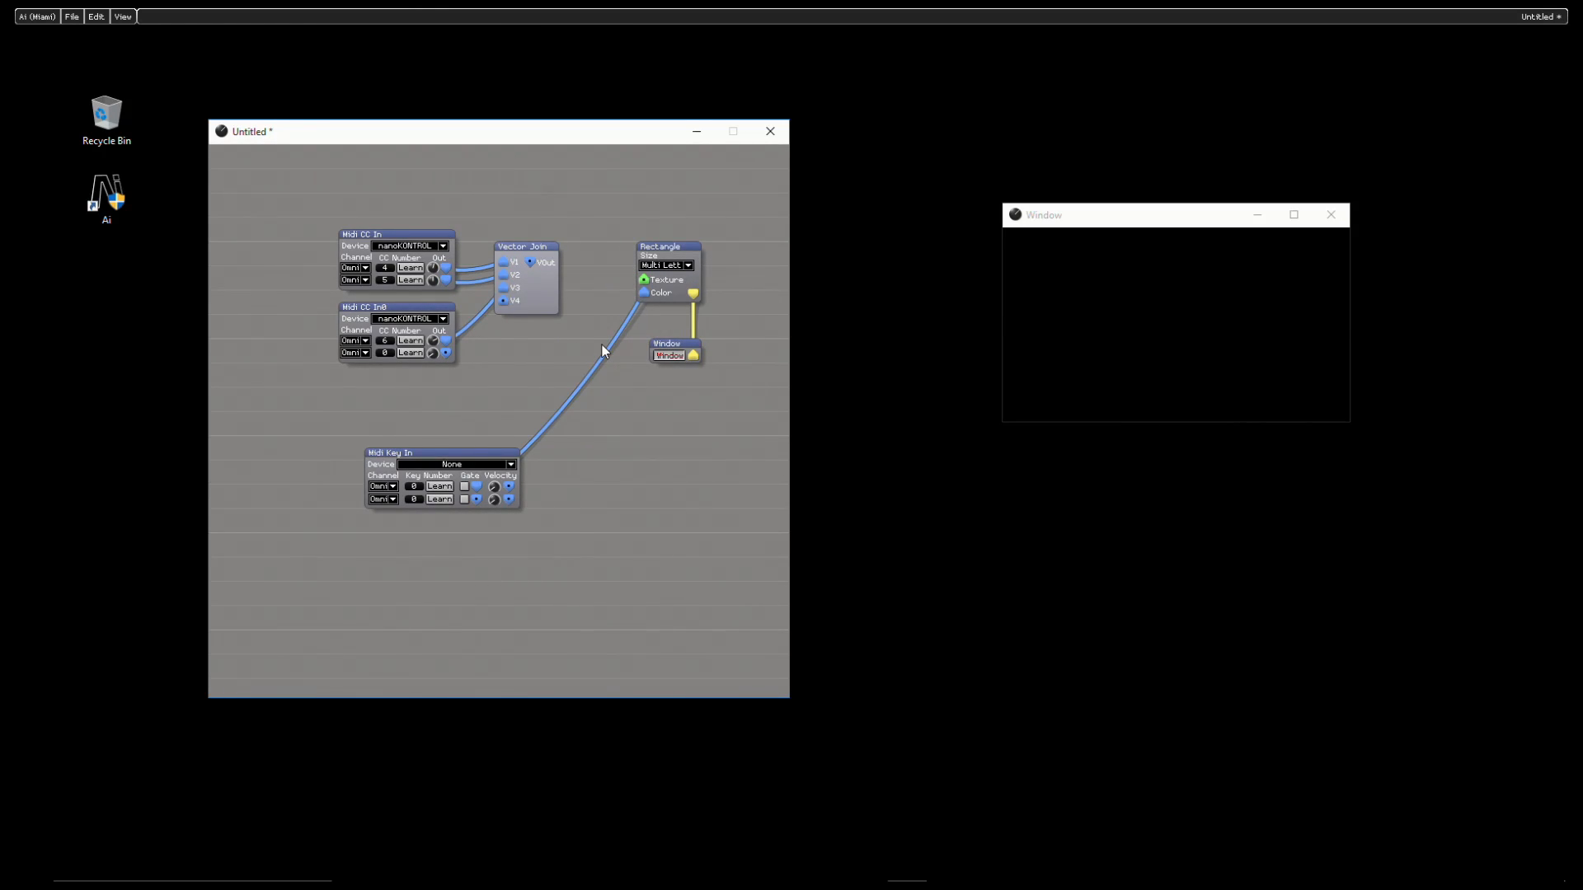
# - Set the Midi Key In device to MPK mini, learn key number 48 for its first row, and align the module under the Midi CC In modules
pyautogui.click(473, 466)
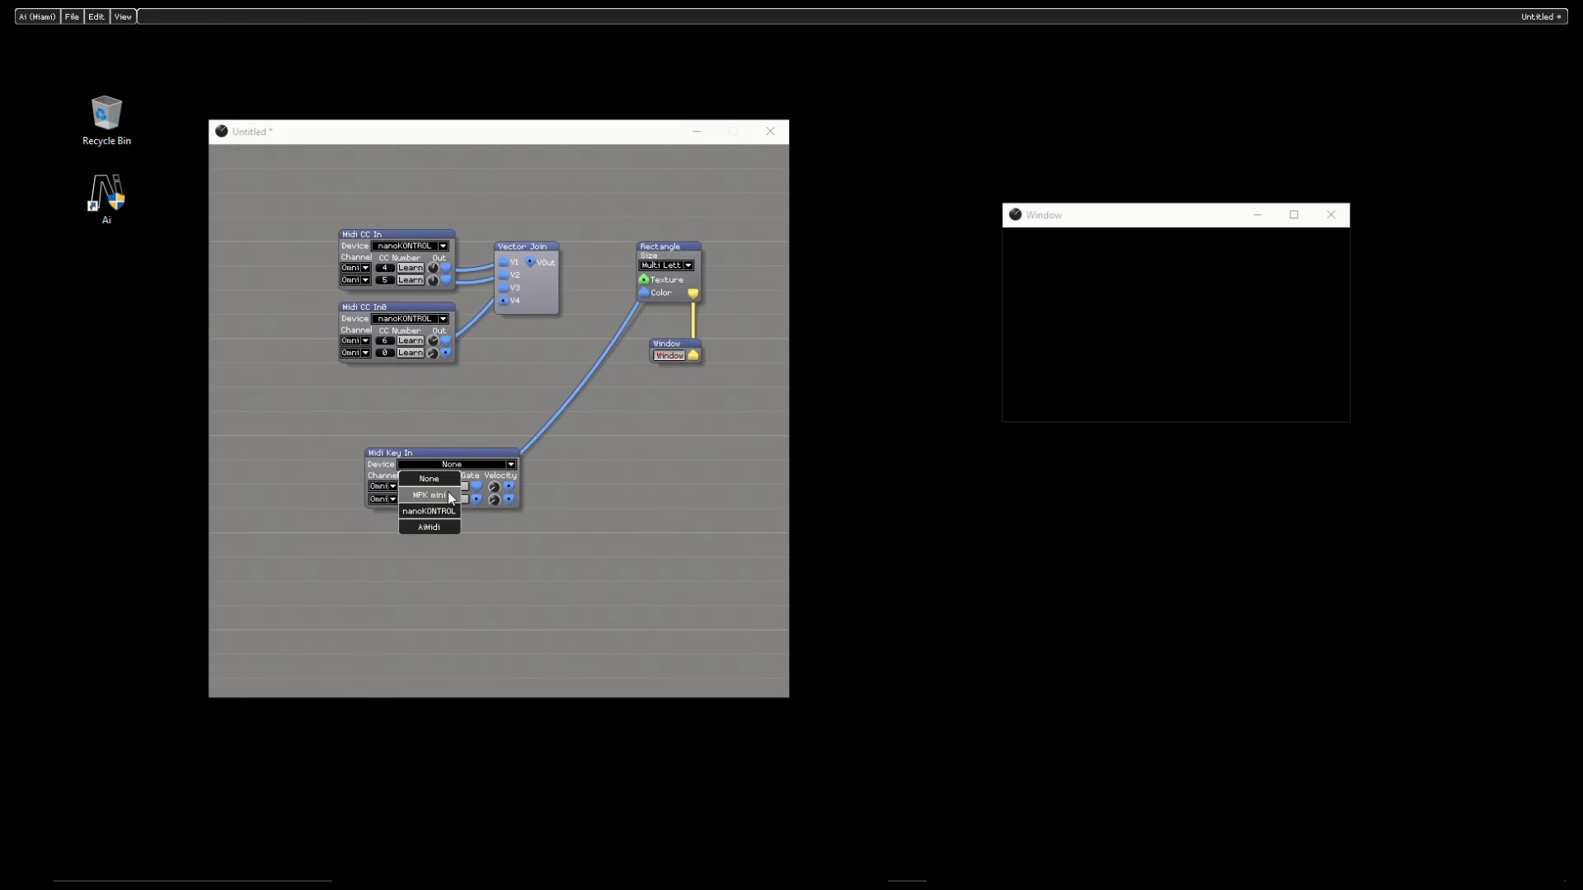
pyautogui.click(449, 497)
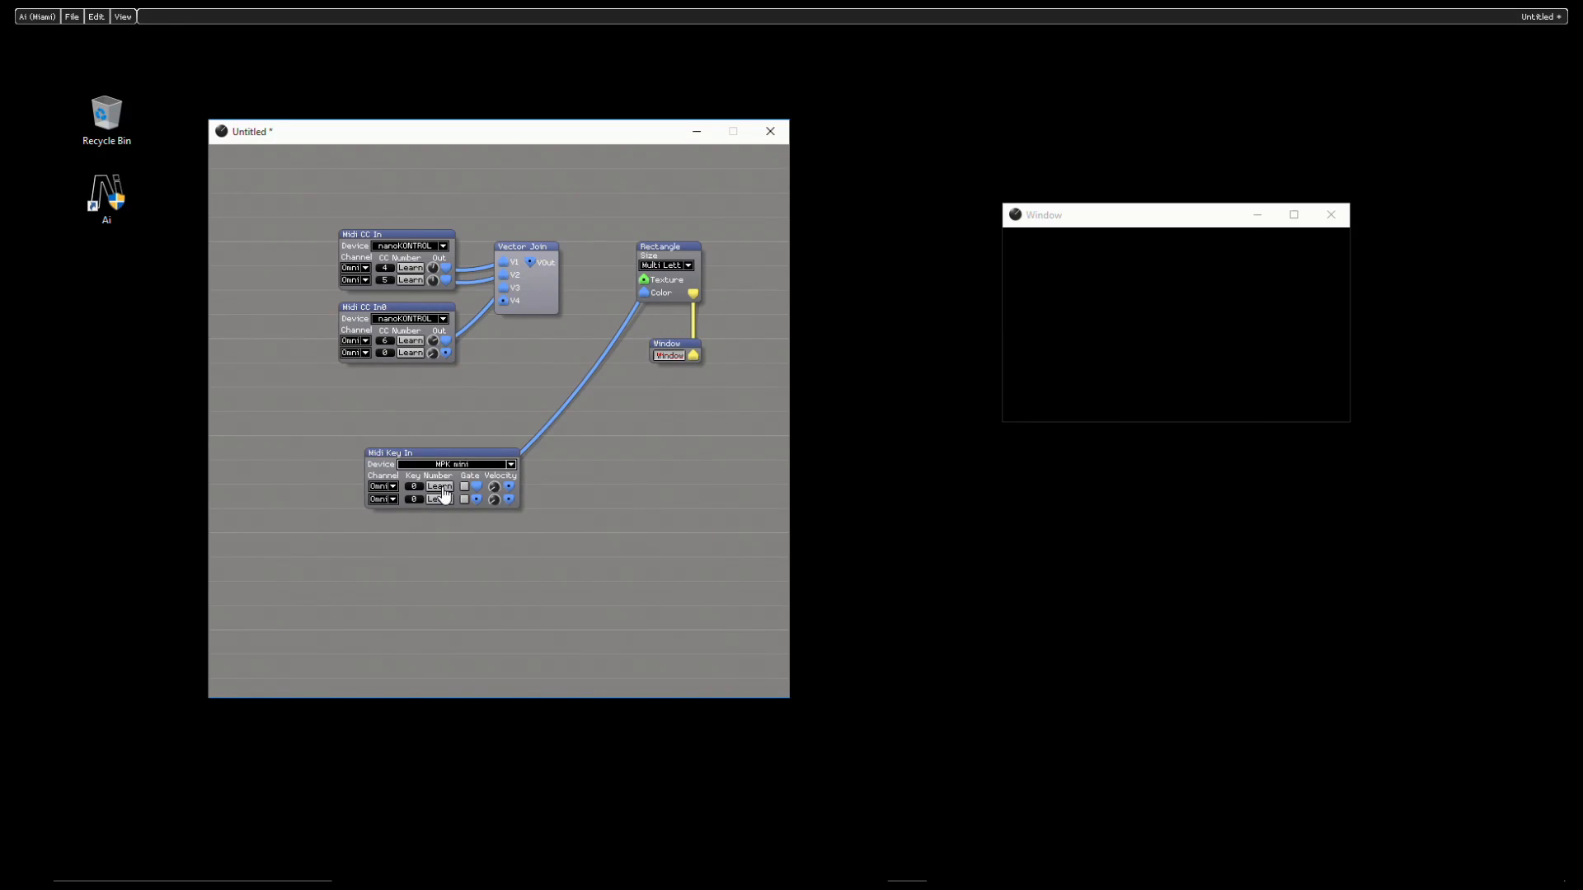
pyautogui.click(442, 487)
pyautogui.moveTo(401, 450); pyautogui.dragTo(372, 384)
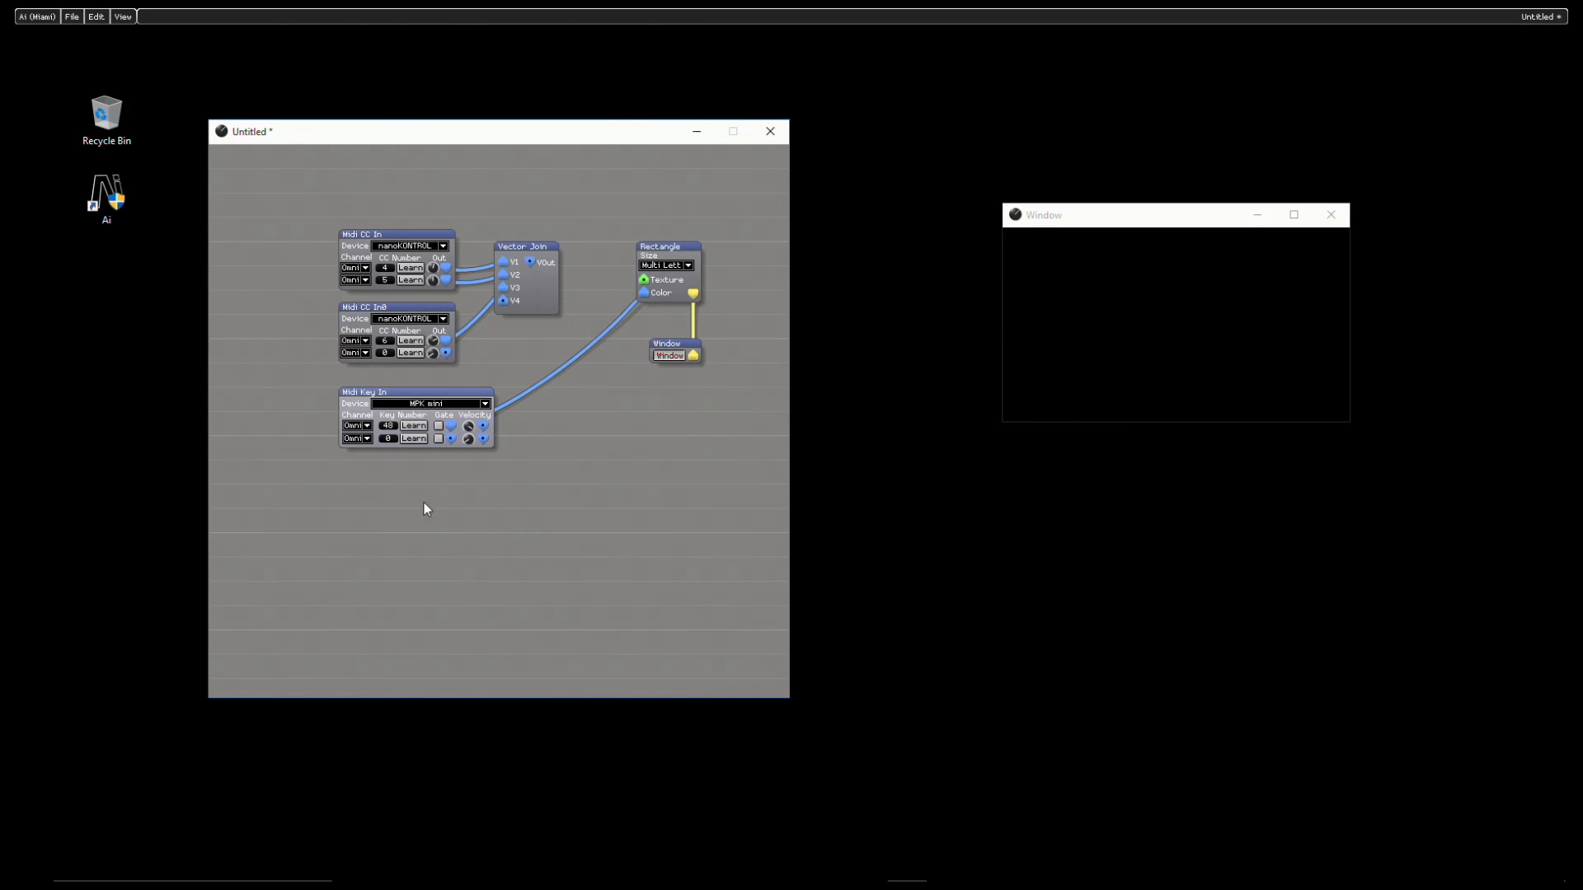
# - Insert an ArtNet Input Small module in the empty area below the Midi Key In module
pyautogui.rightClick(370, 522)
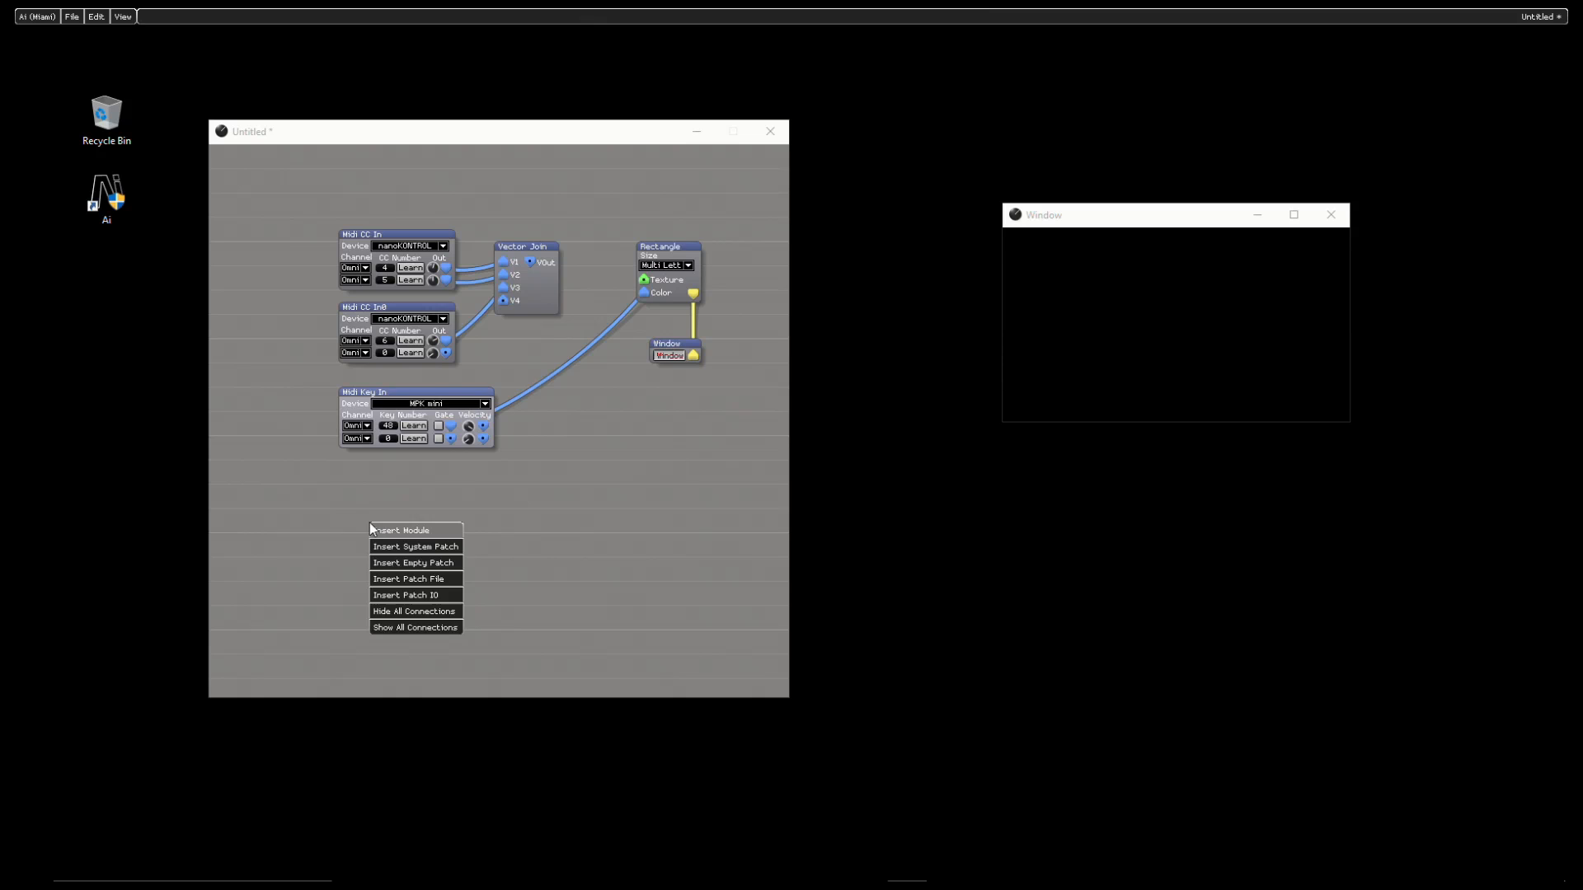
pyautogui.click(429, 528)
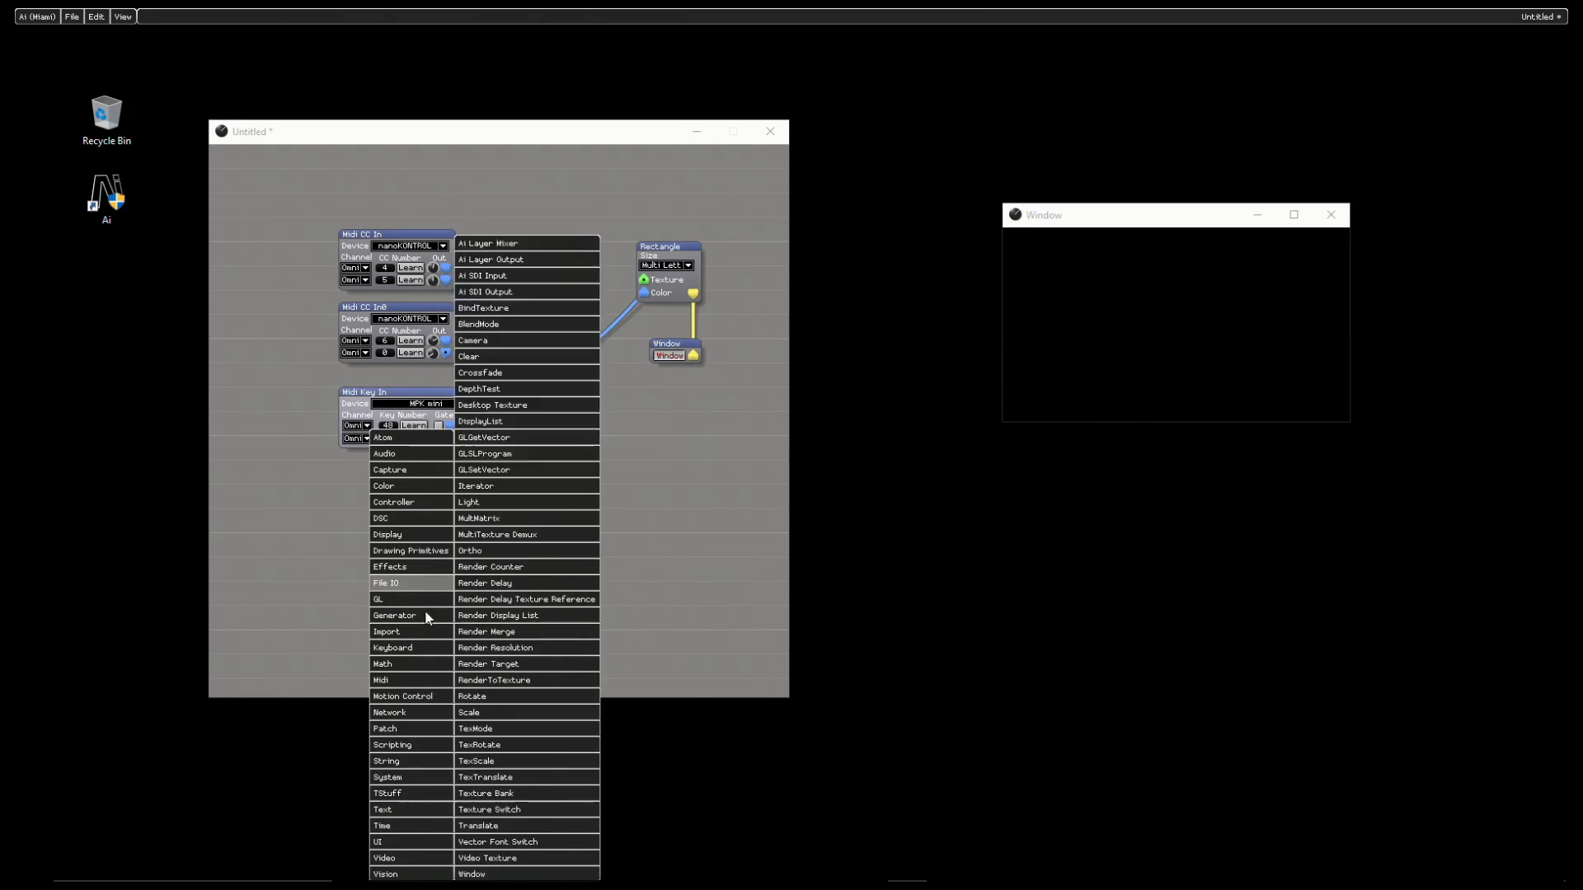
pyautogui.moveTo(443, 712)
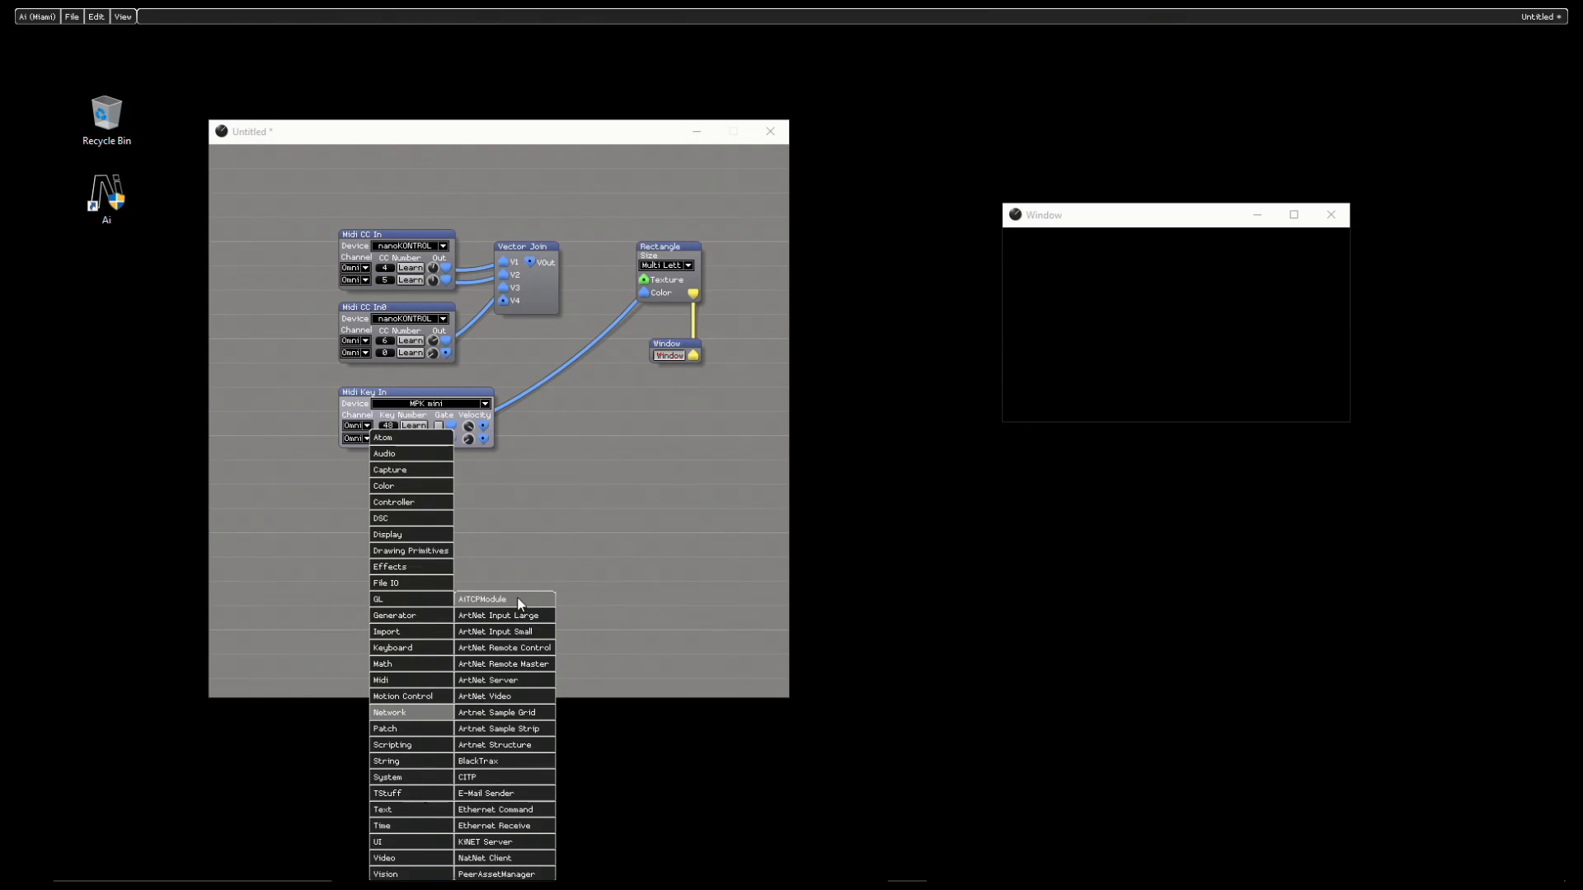
pyautogui.click(521, 631)
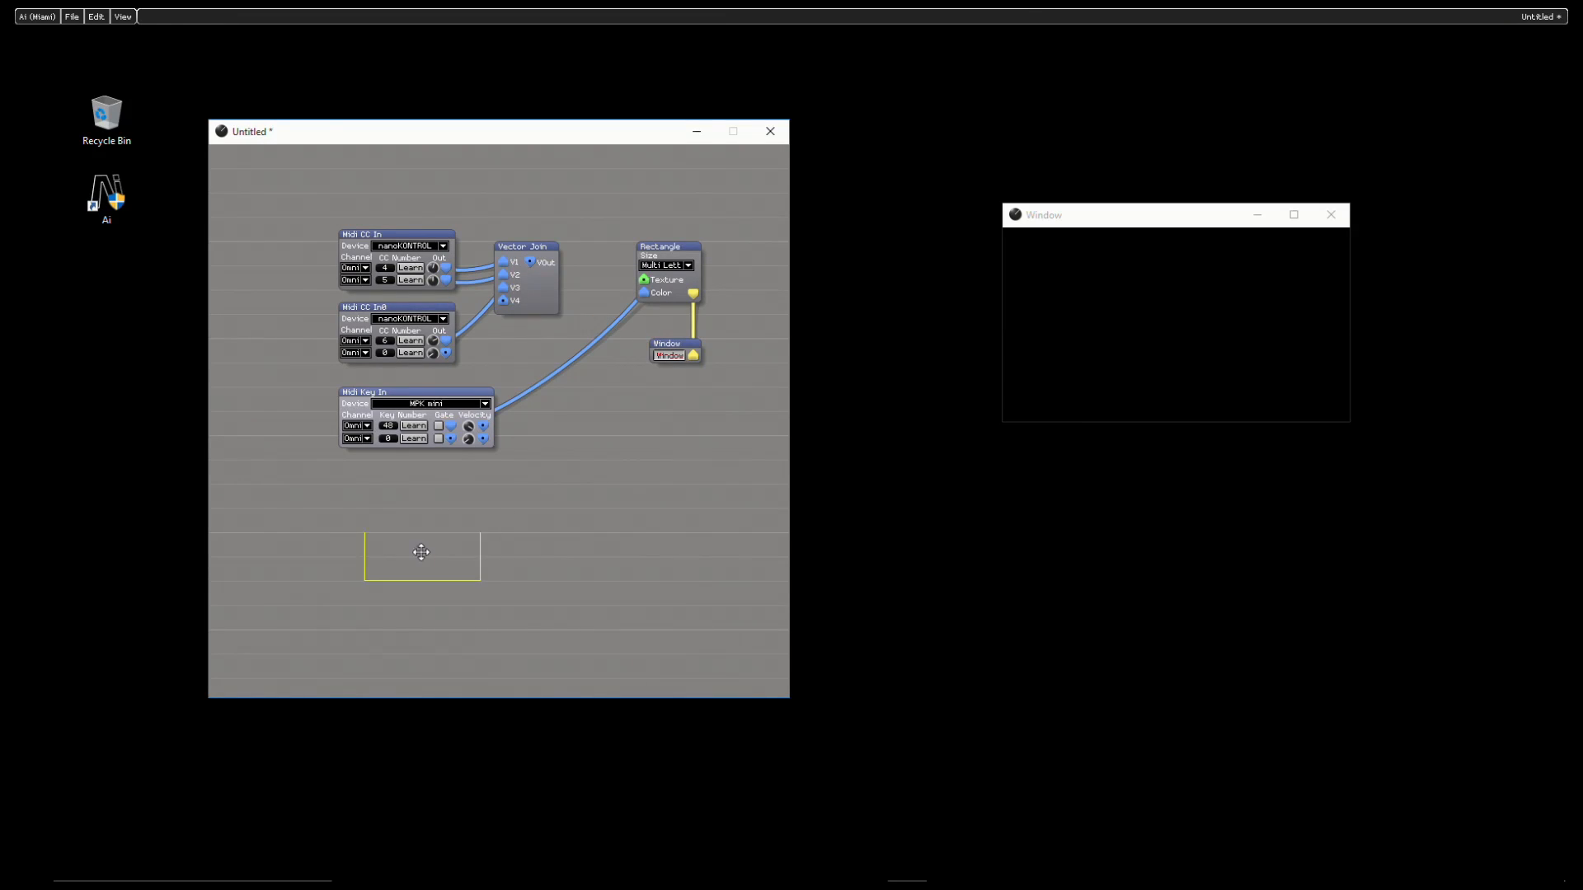
pyautogui.click(389, 519)
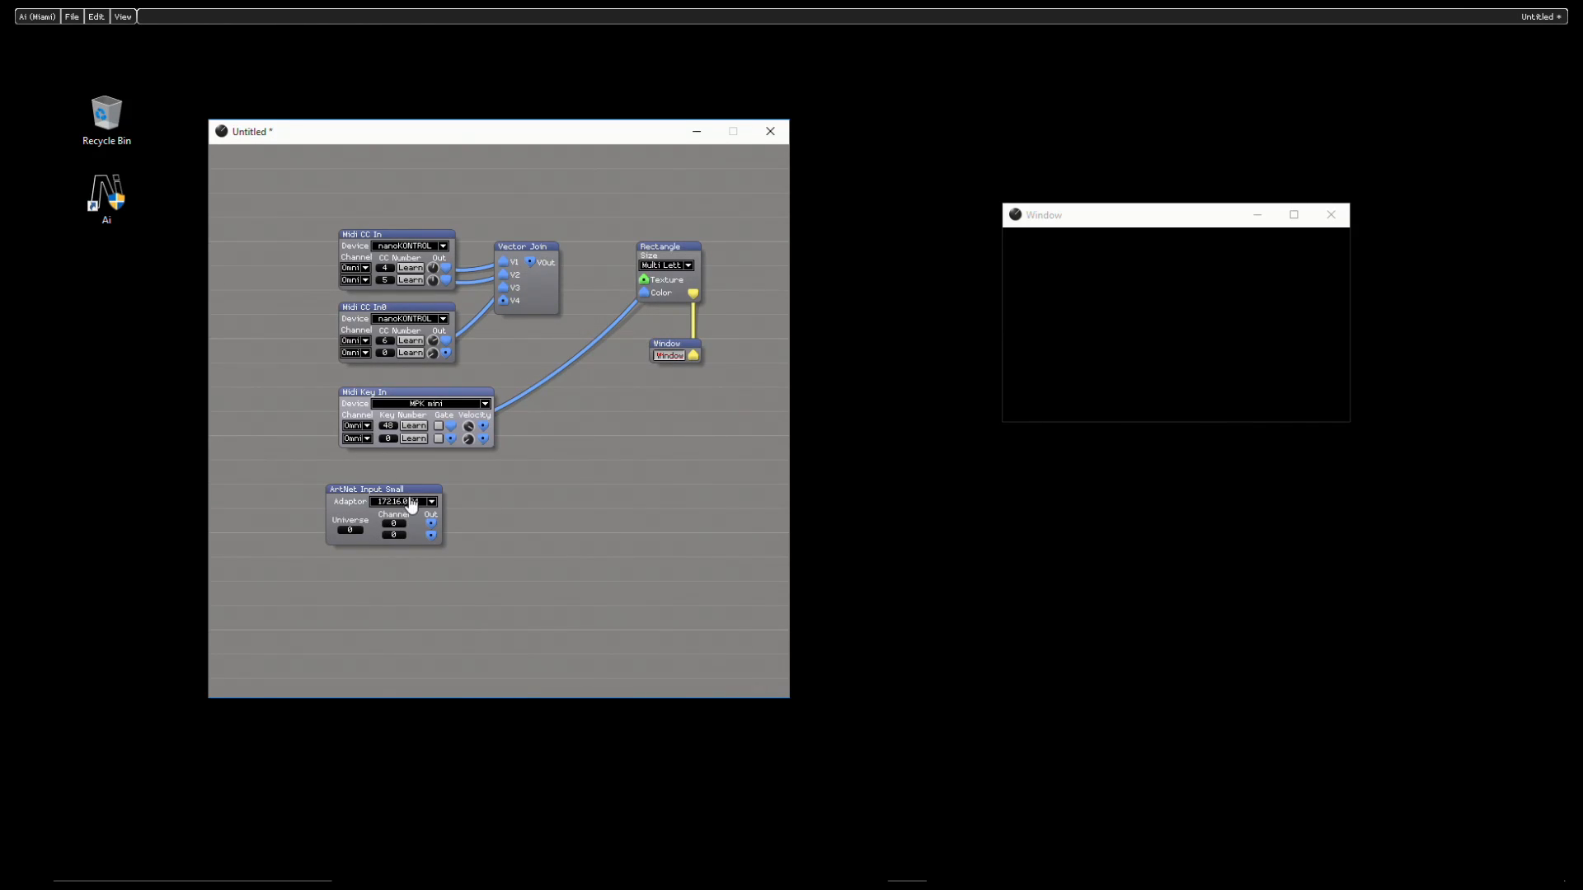
# - Examine the adaptor choices of ArtNet Input Small and the ArtNet mapping settings of the Rectangle module
pyautogui.click(412, 503)
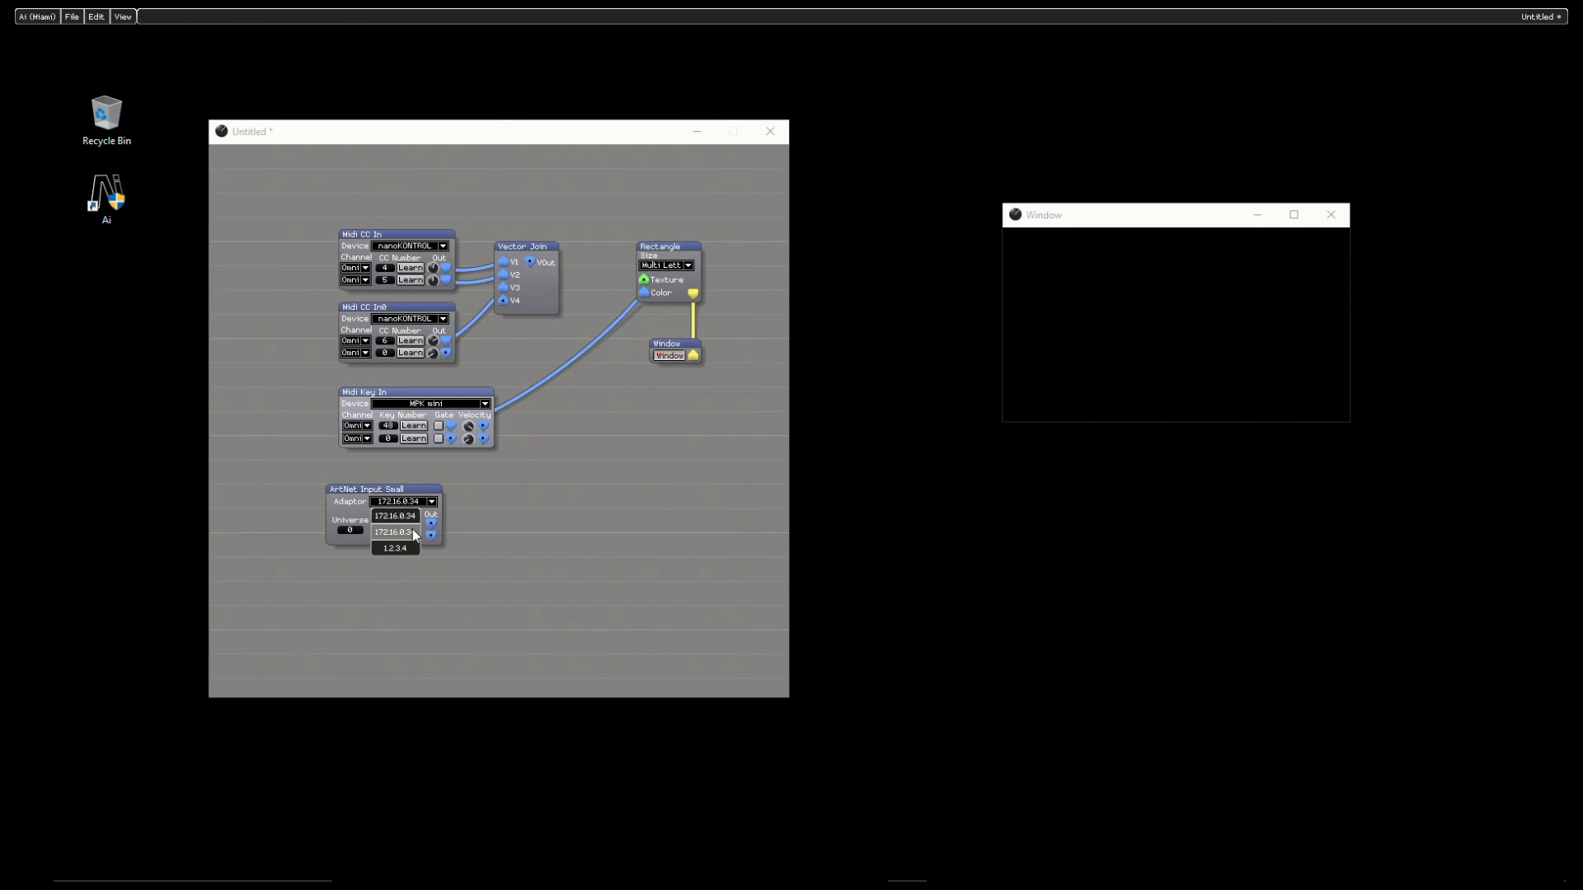
pyautogui.click(604, 528)
pyautogui.rightClick(664, 274)
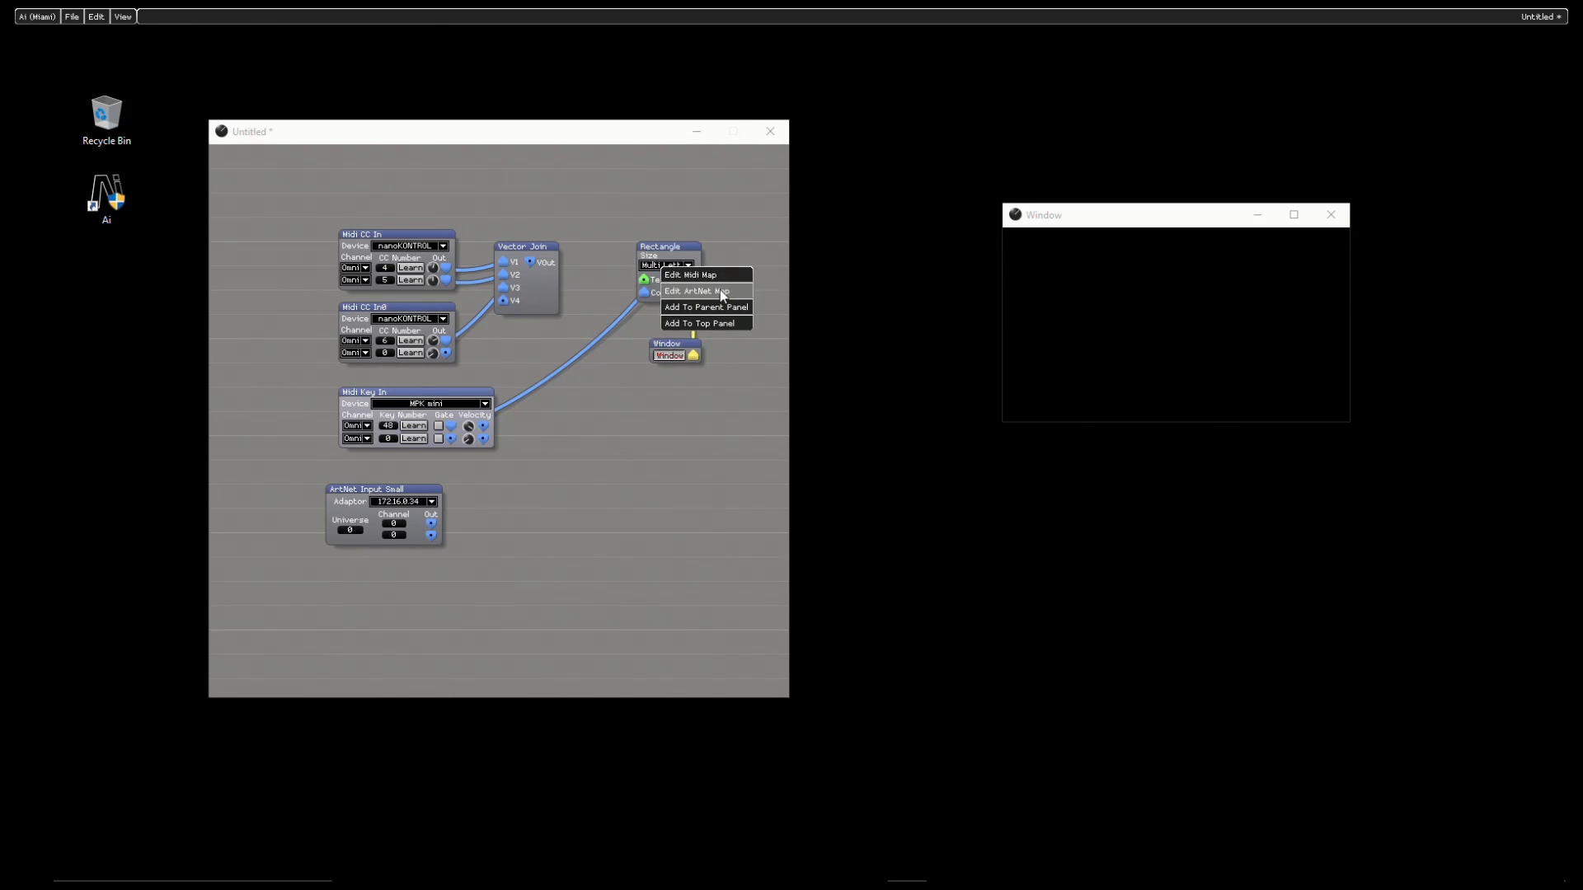
pyautogui.click(720, 289)
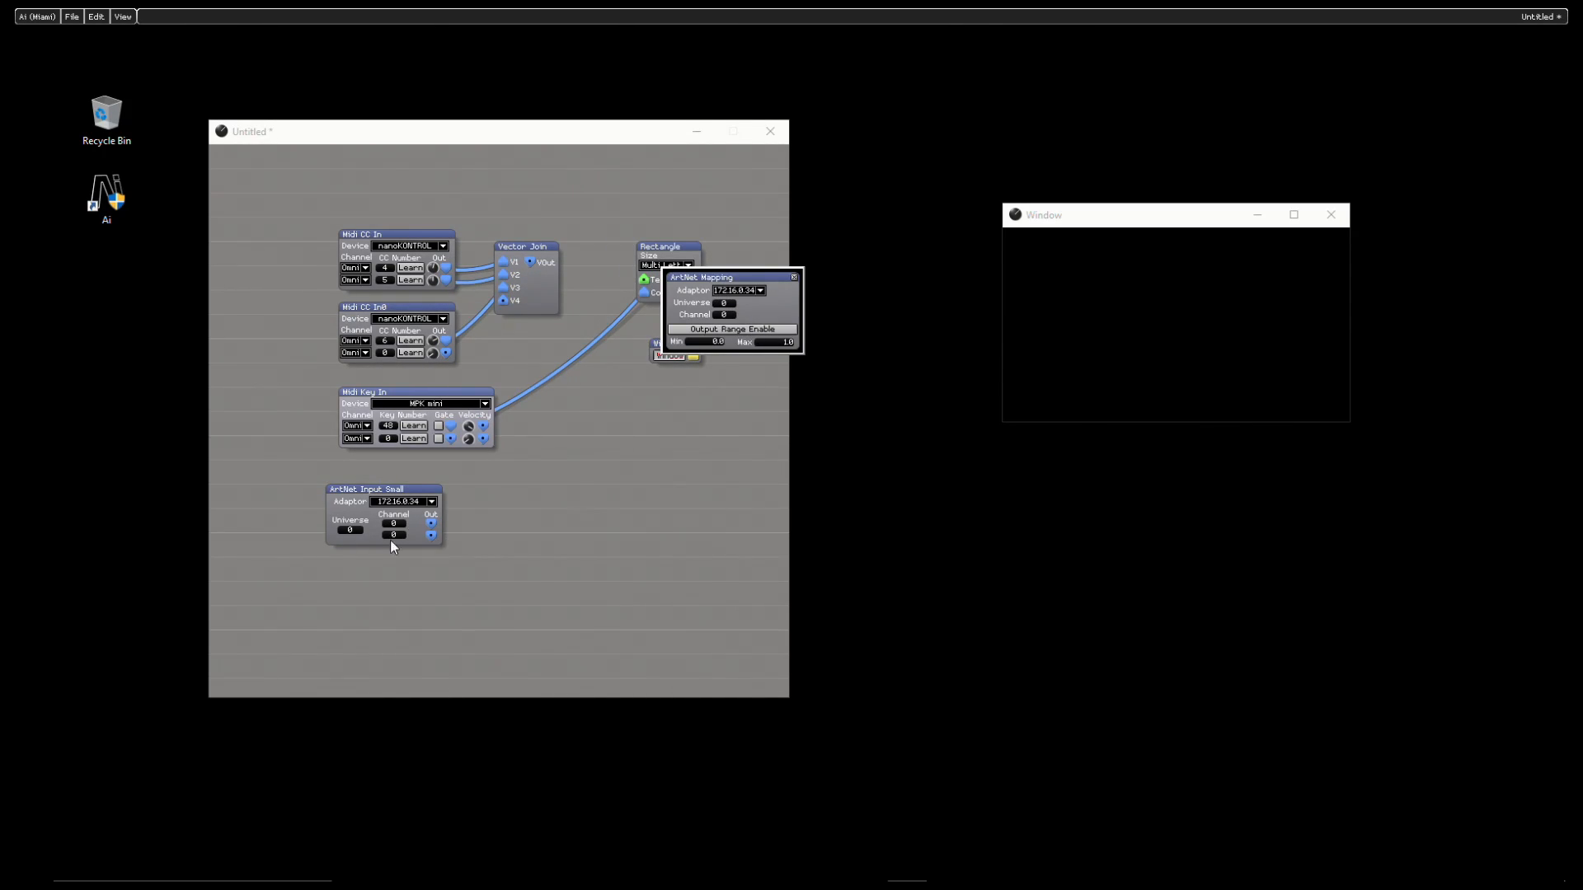
pyautogui.click(794, 281)
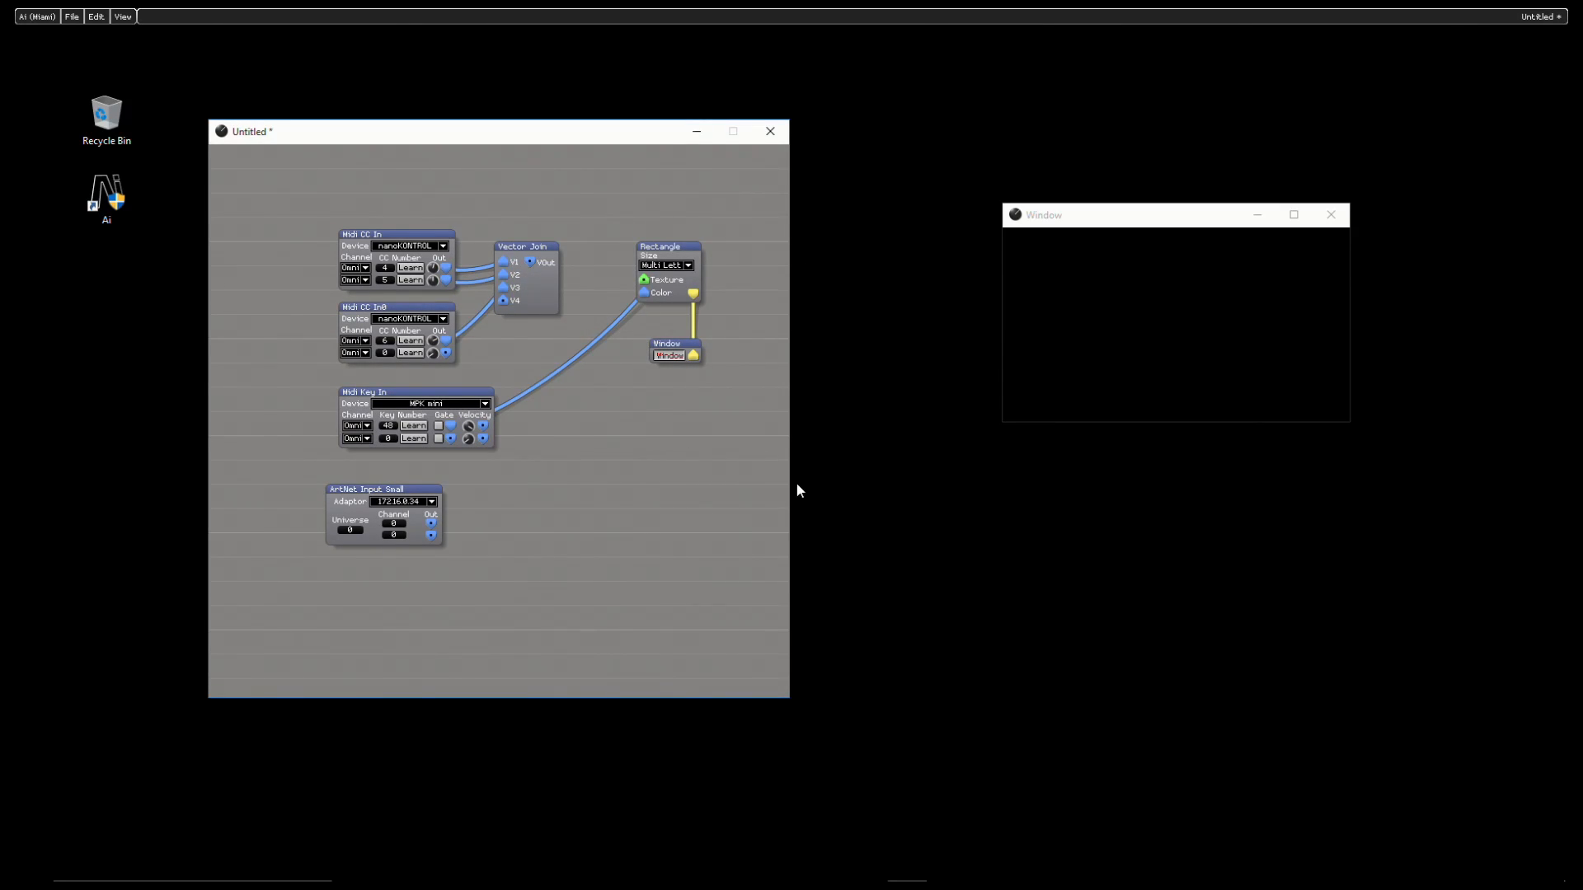
# - Widen and reposition the patch window, and insert a Midi CC Out module beside the Rectangle module
pyautogui.moveTo(791, 485); pyautogui.dragTo(962, 498)
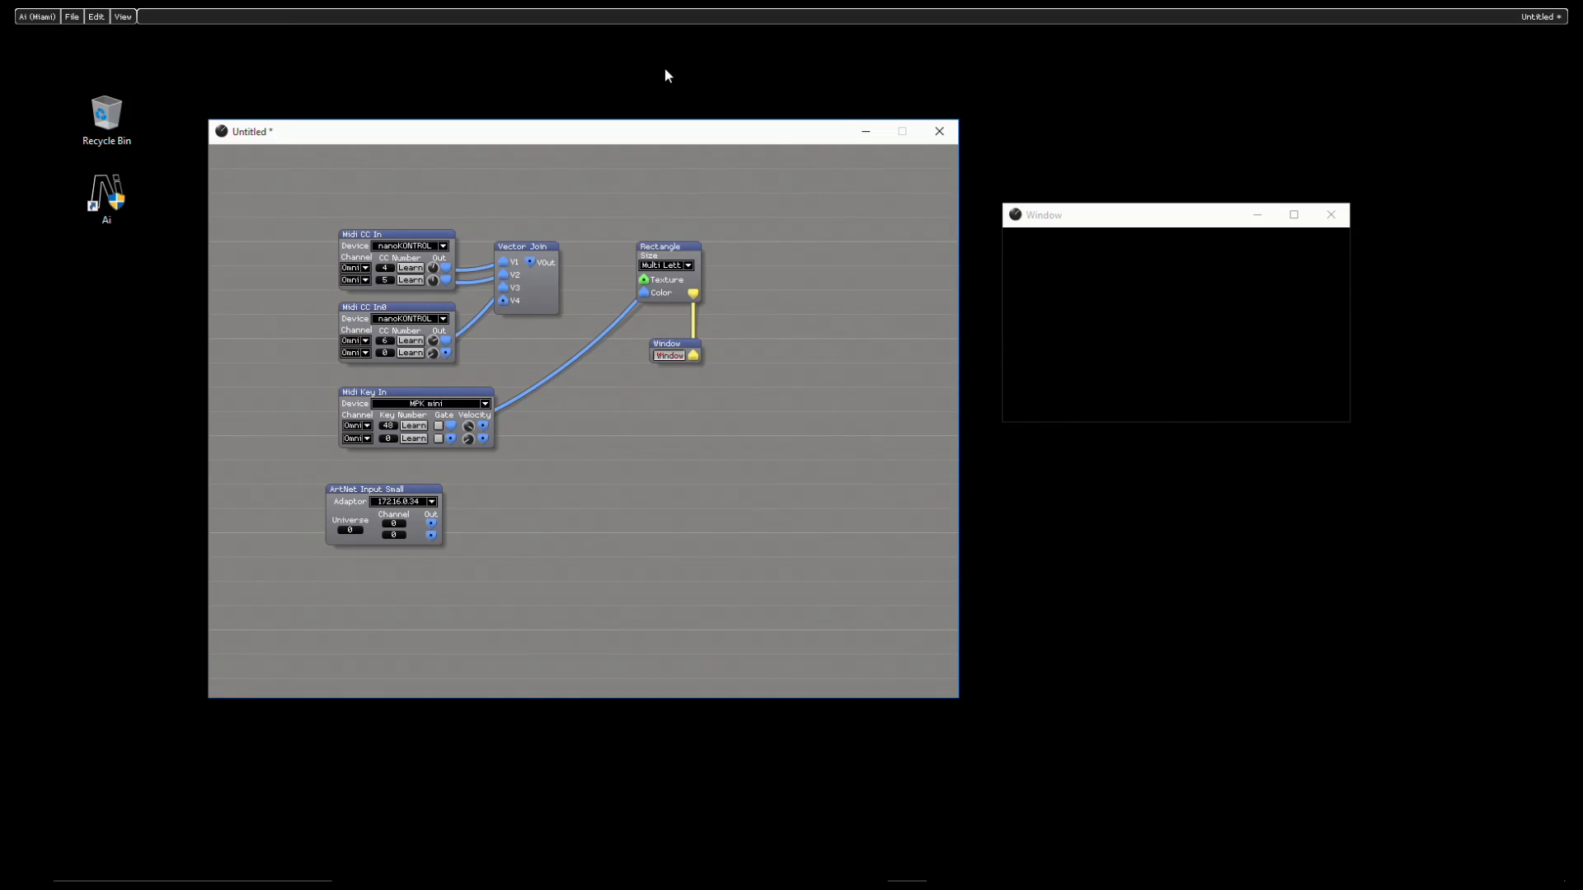
pyautogui.moveTo(646, 135); pyautogui.dragTo(556, 115)
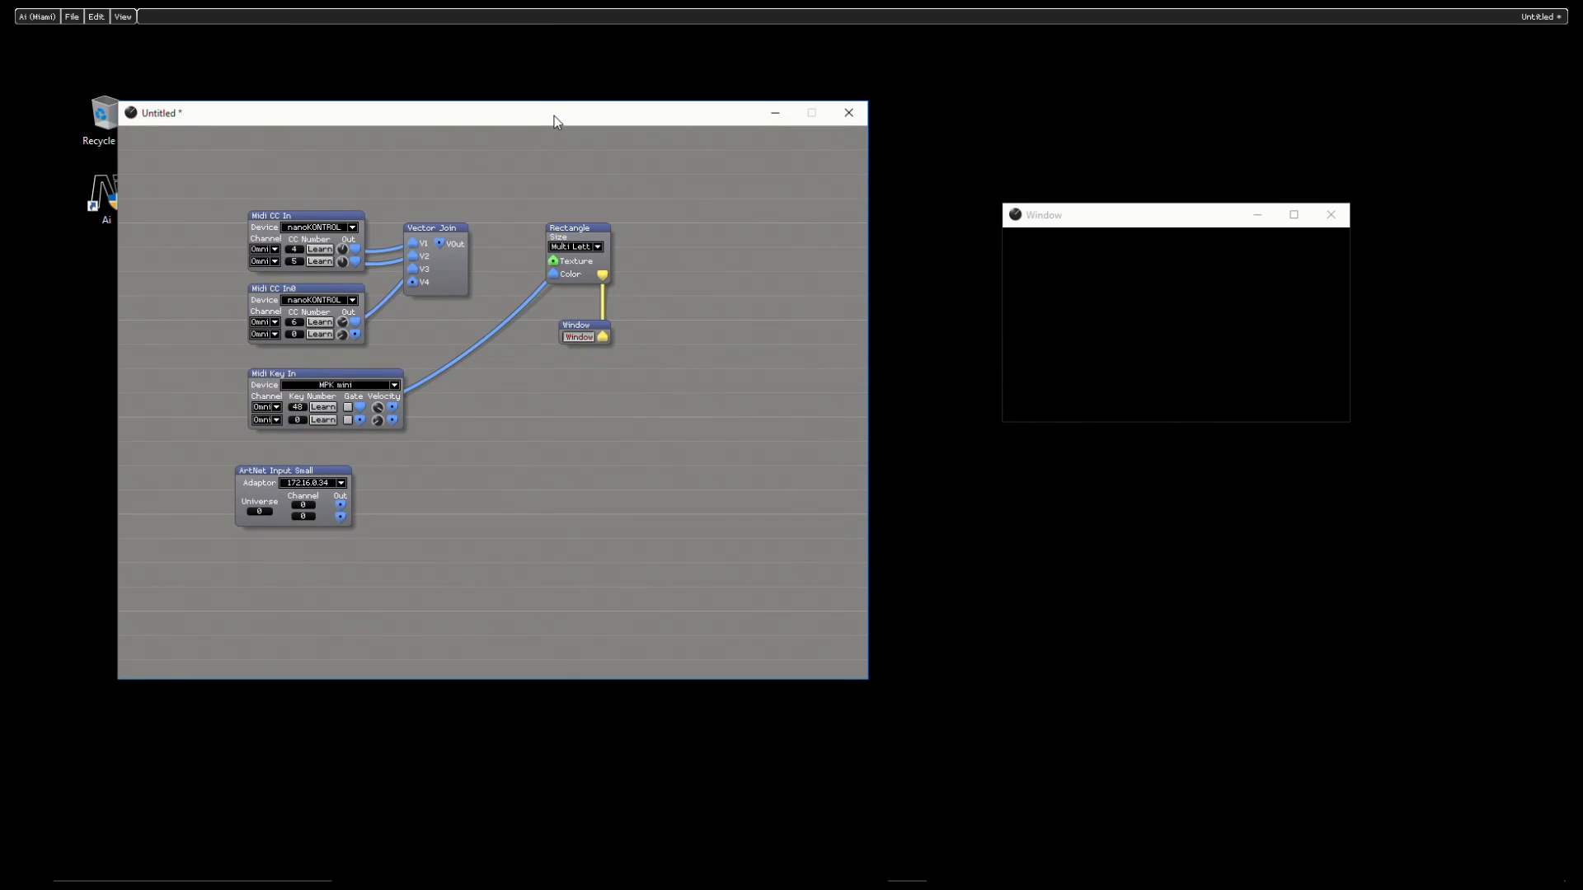
pyautogui.rightClick(628, 469)
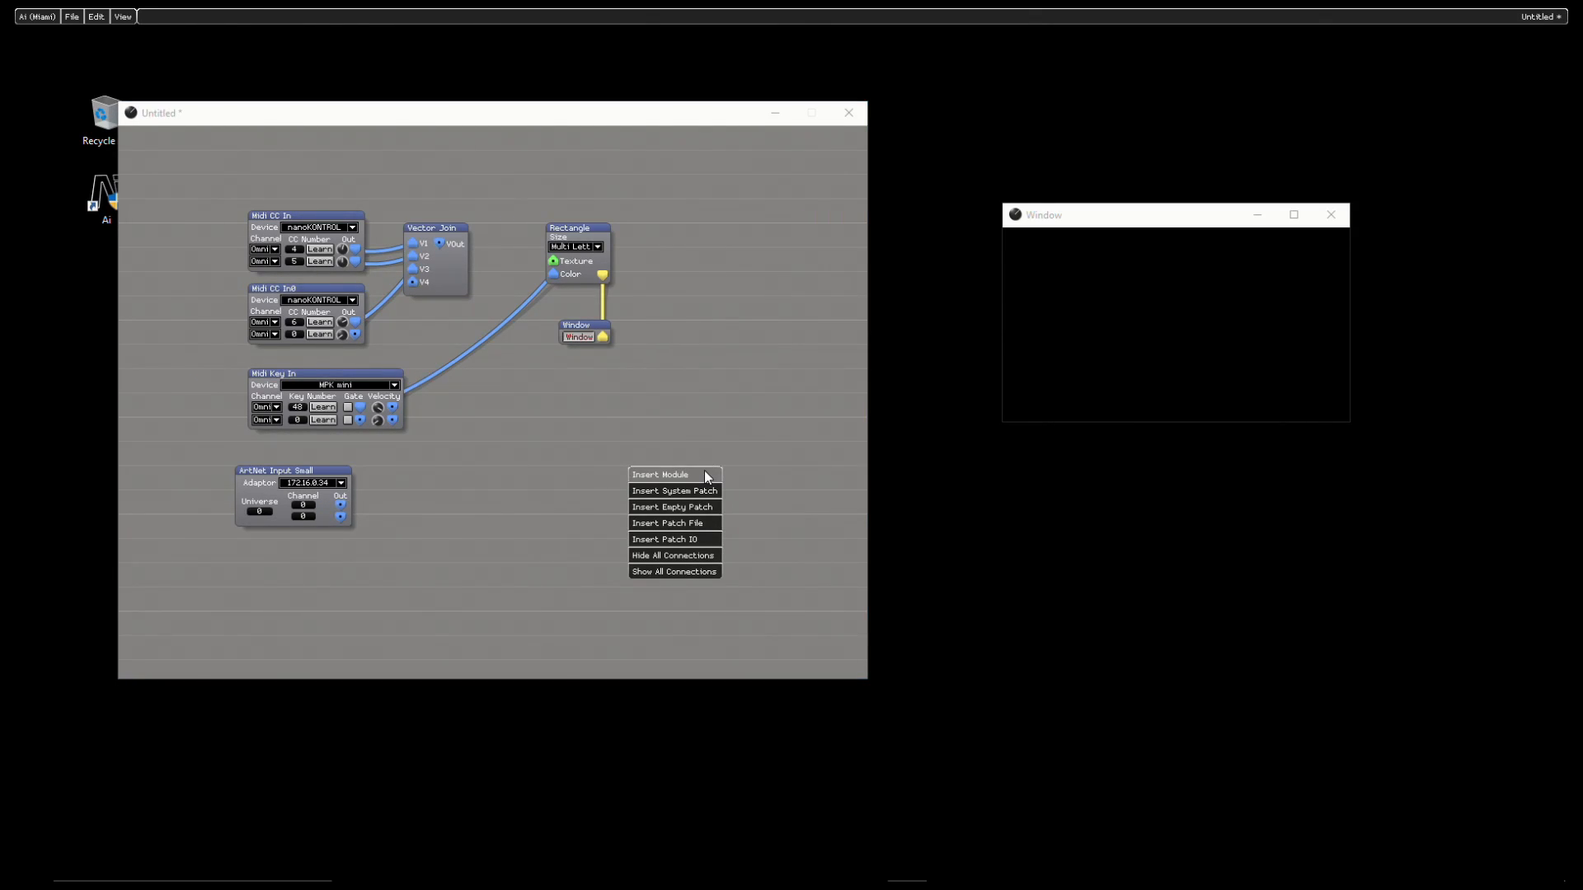
pyautogui.click(705, 475)
pyautogui.moveTo(700, 474)
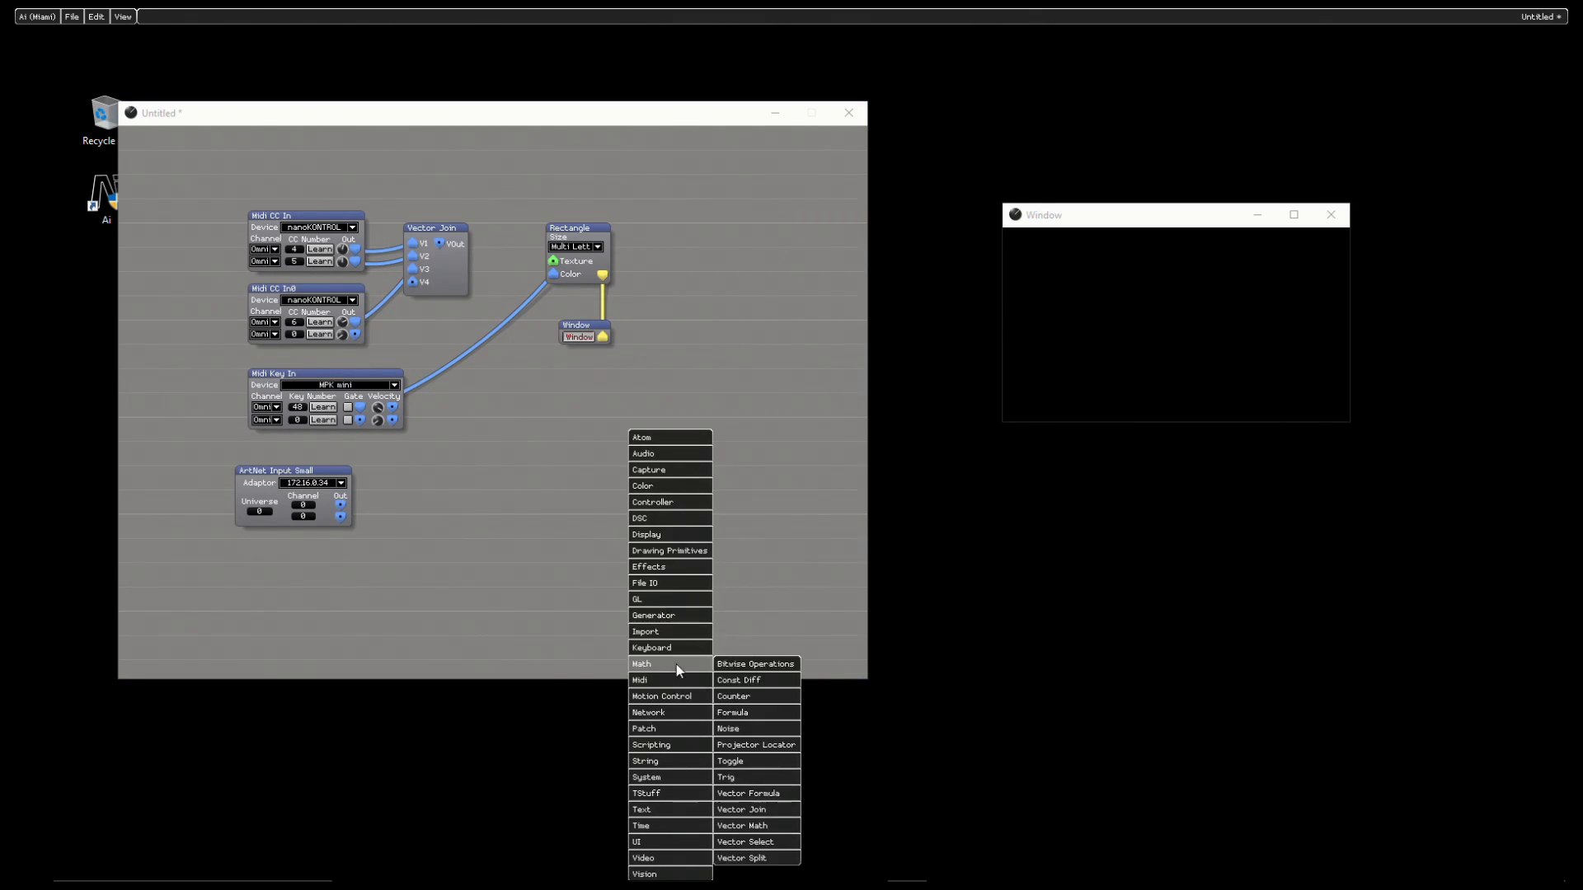
pyautogui.moveTo(692, 665)
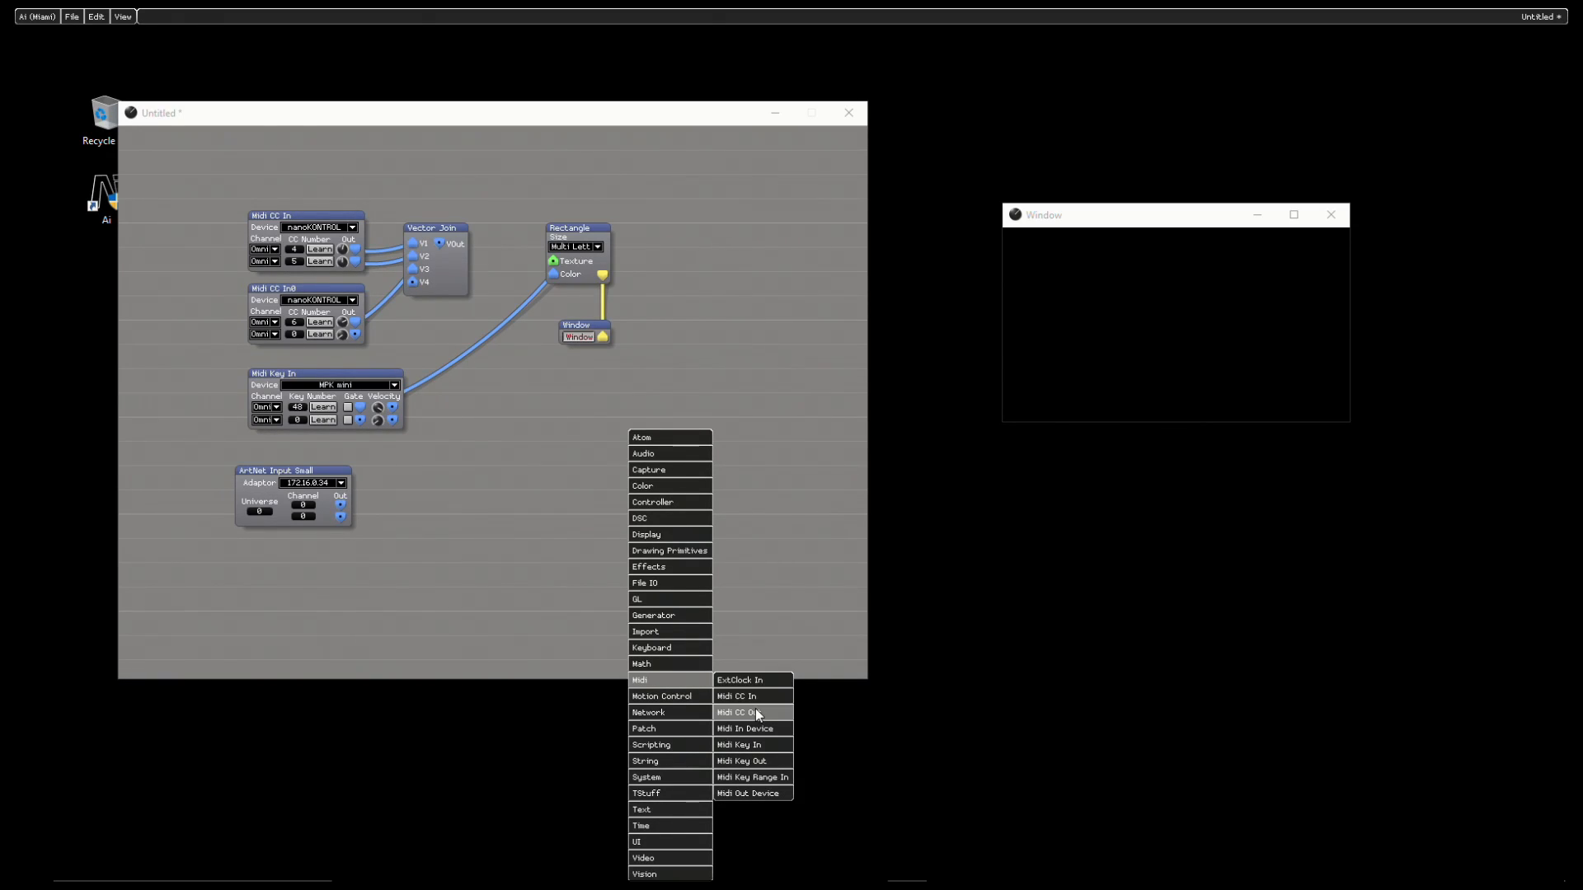
pyautogui.click(756, 711)
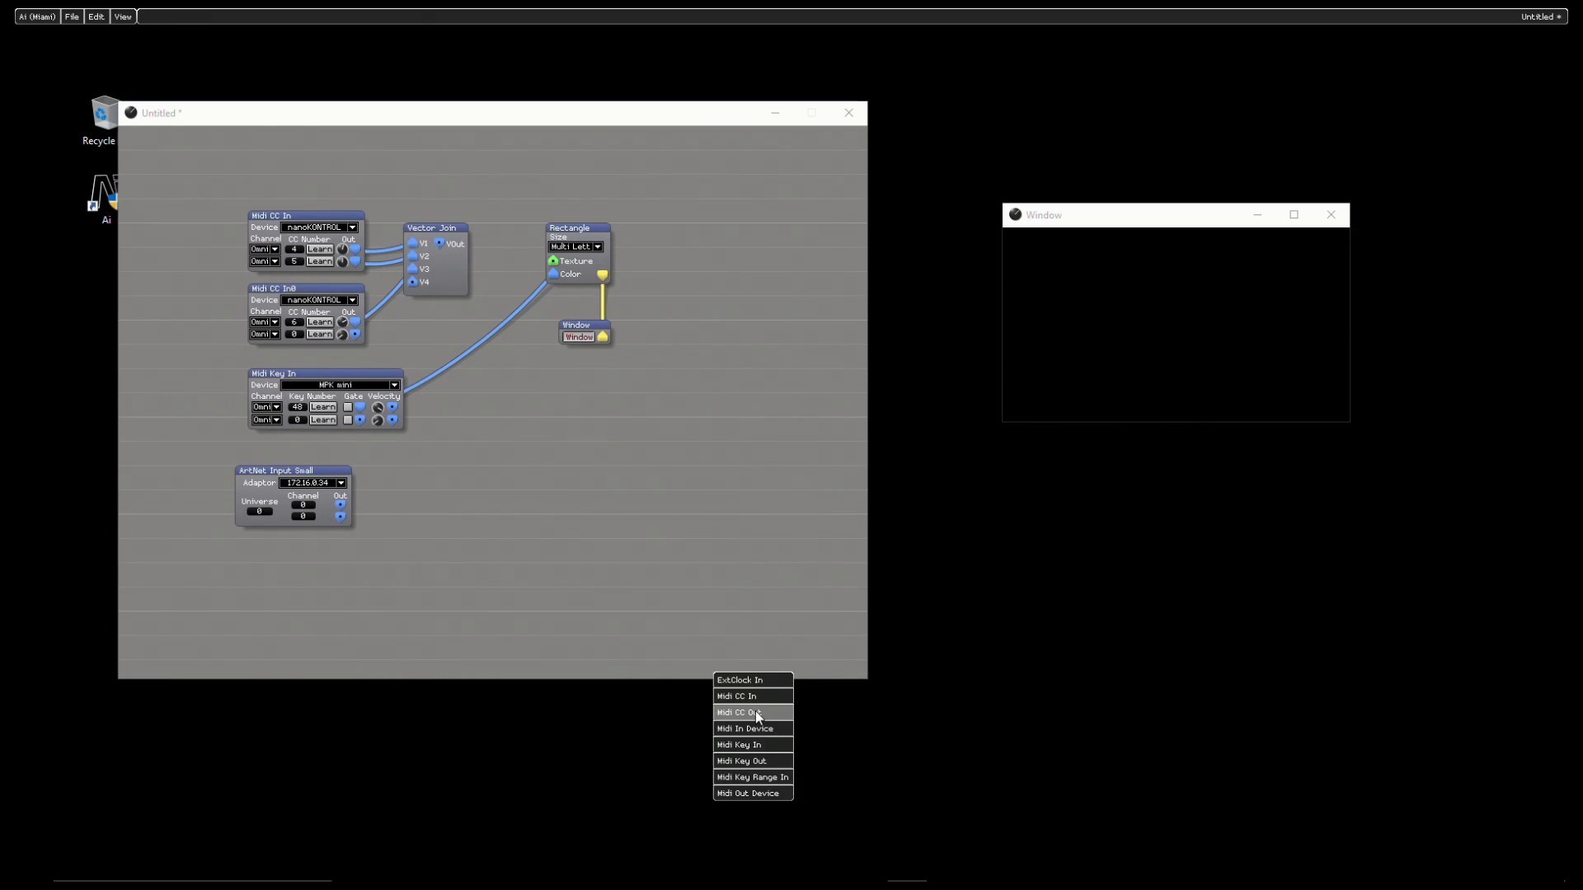
pyautogui.click(724, 244)
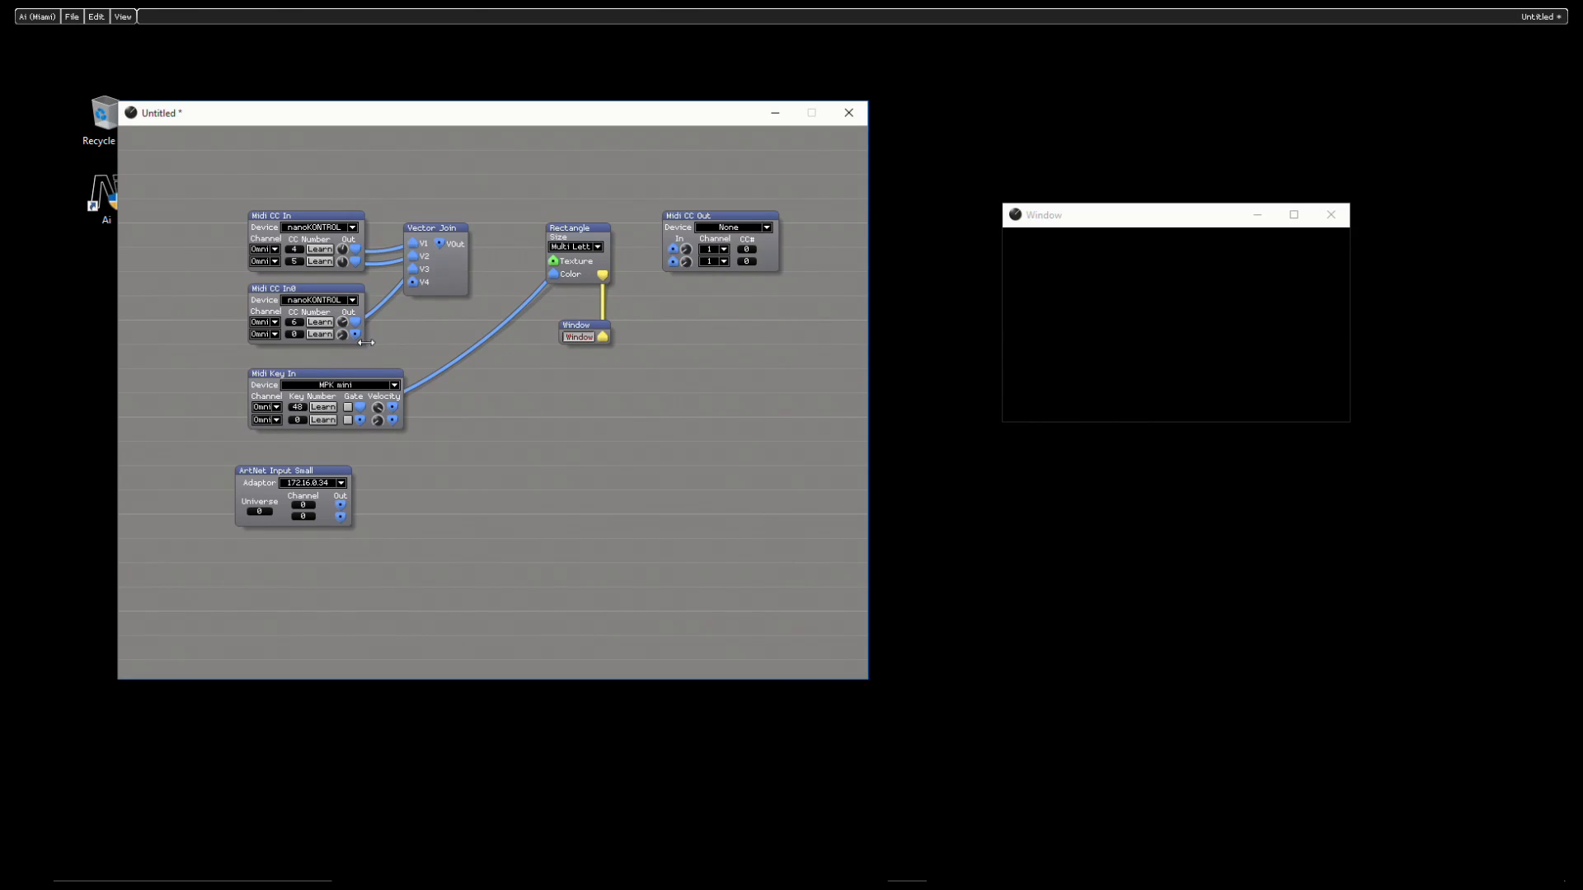
# - Connect the lower Midi CC In's second output to the first input of Midi CC Out and review its channel choices
pyautogui.moveTo(356, 335); pyautogui.dragTo(676, 249)
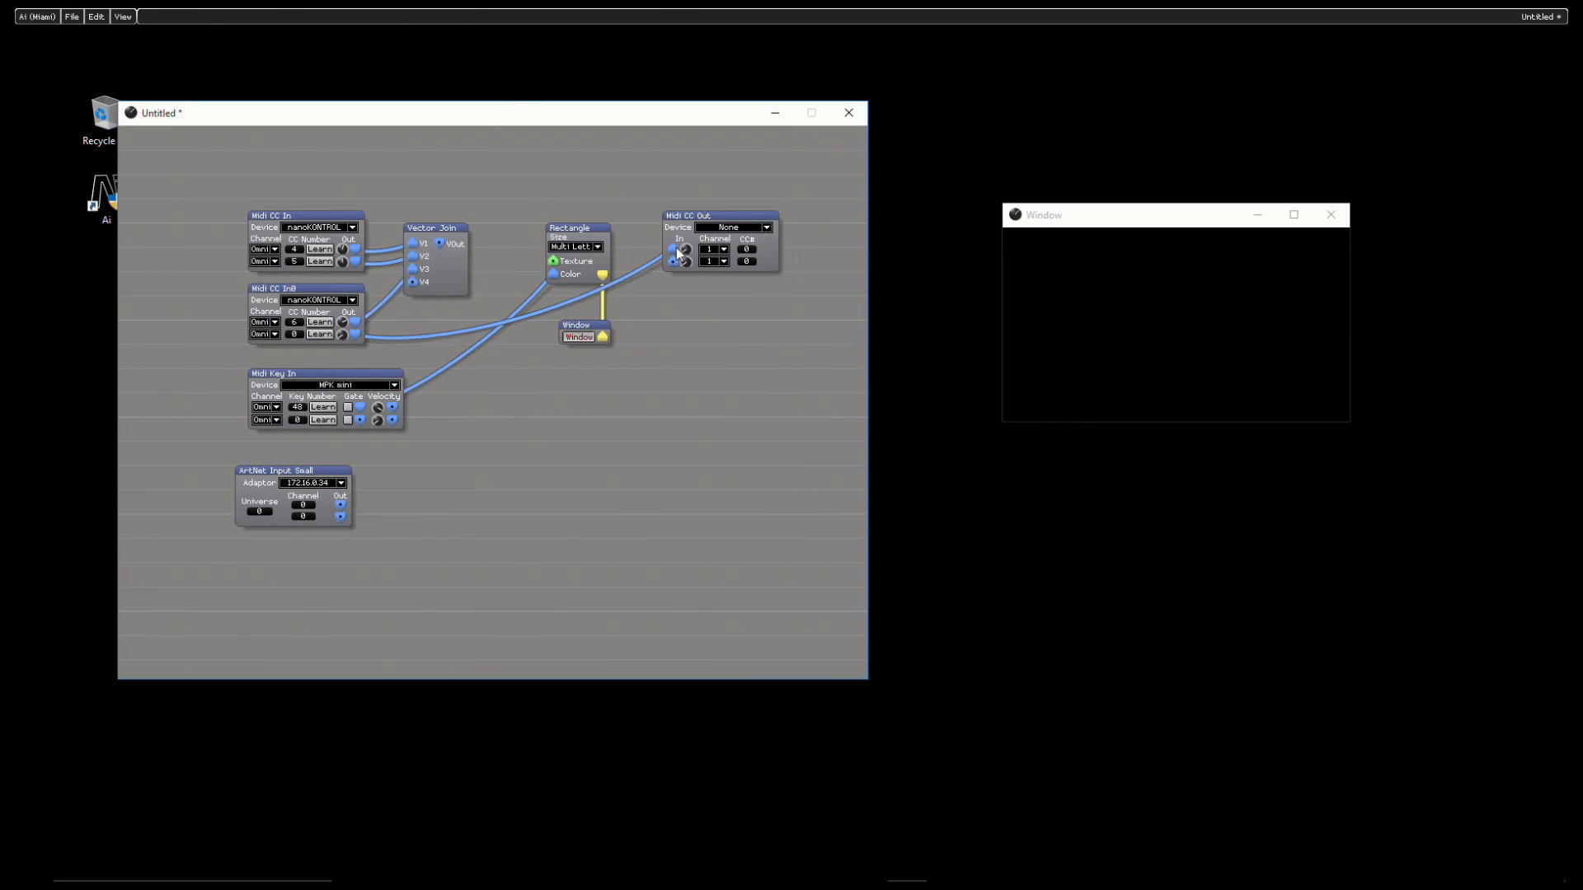
pyautogui.click(725, 249)
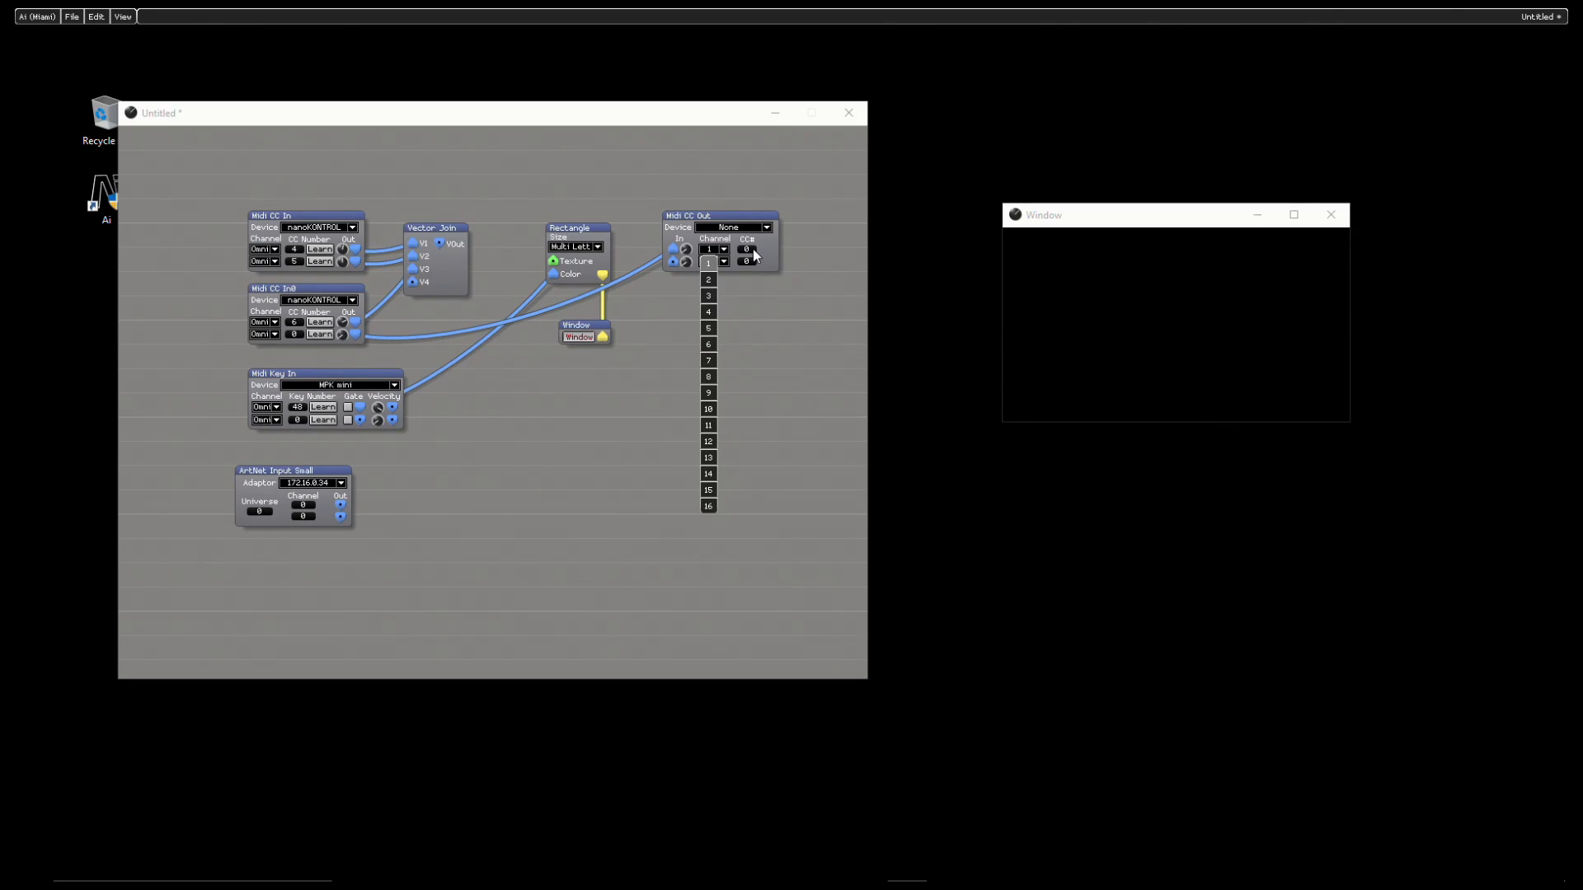
pyautogui.click(729, 336)
# - Insert an ArtNet Server module below the Window module and extend the patch window's height to fit it
pyautogui.rightClick(729, 336)
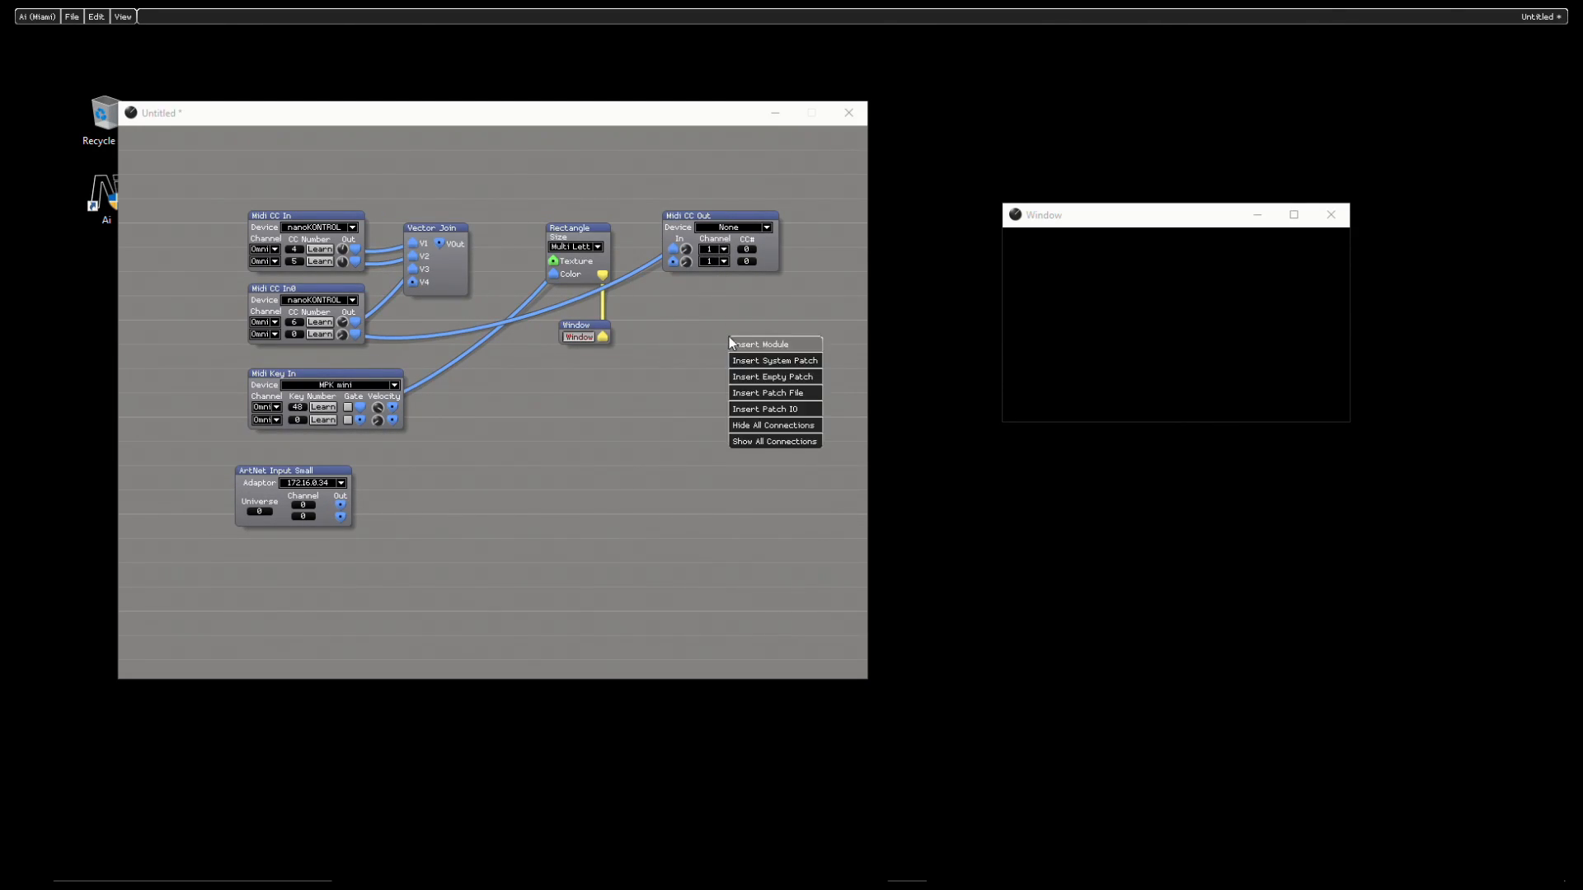
pyautogui.click(778, 343)
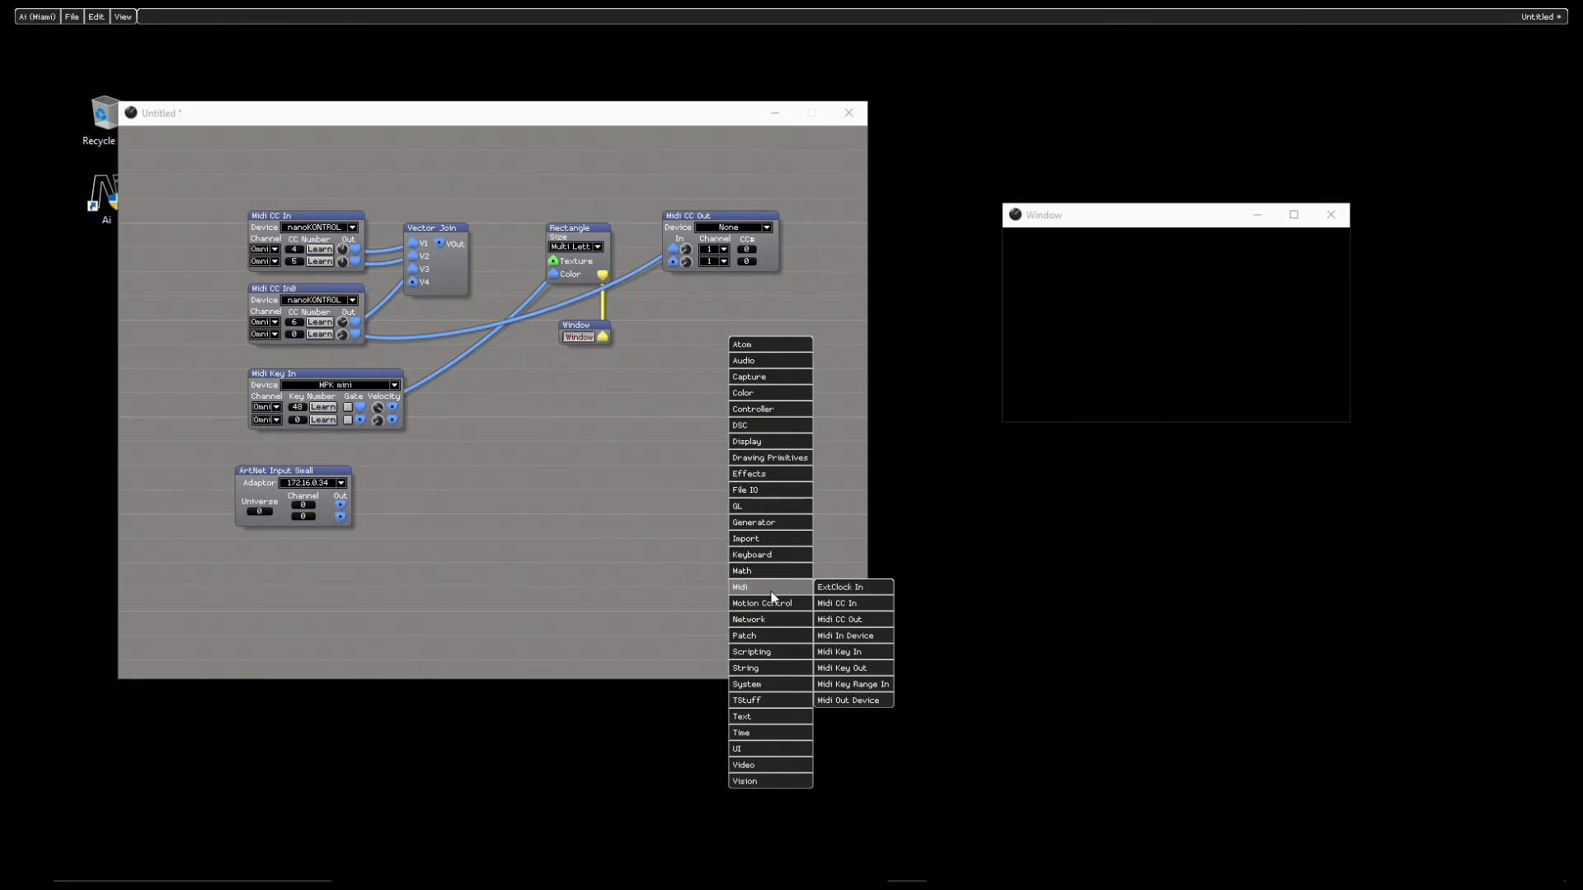
pyautogui.moveTo(764, 617)
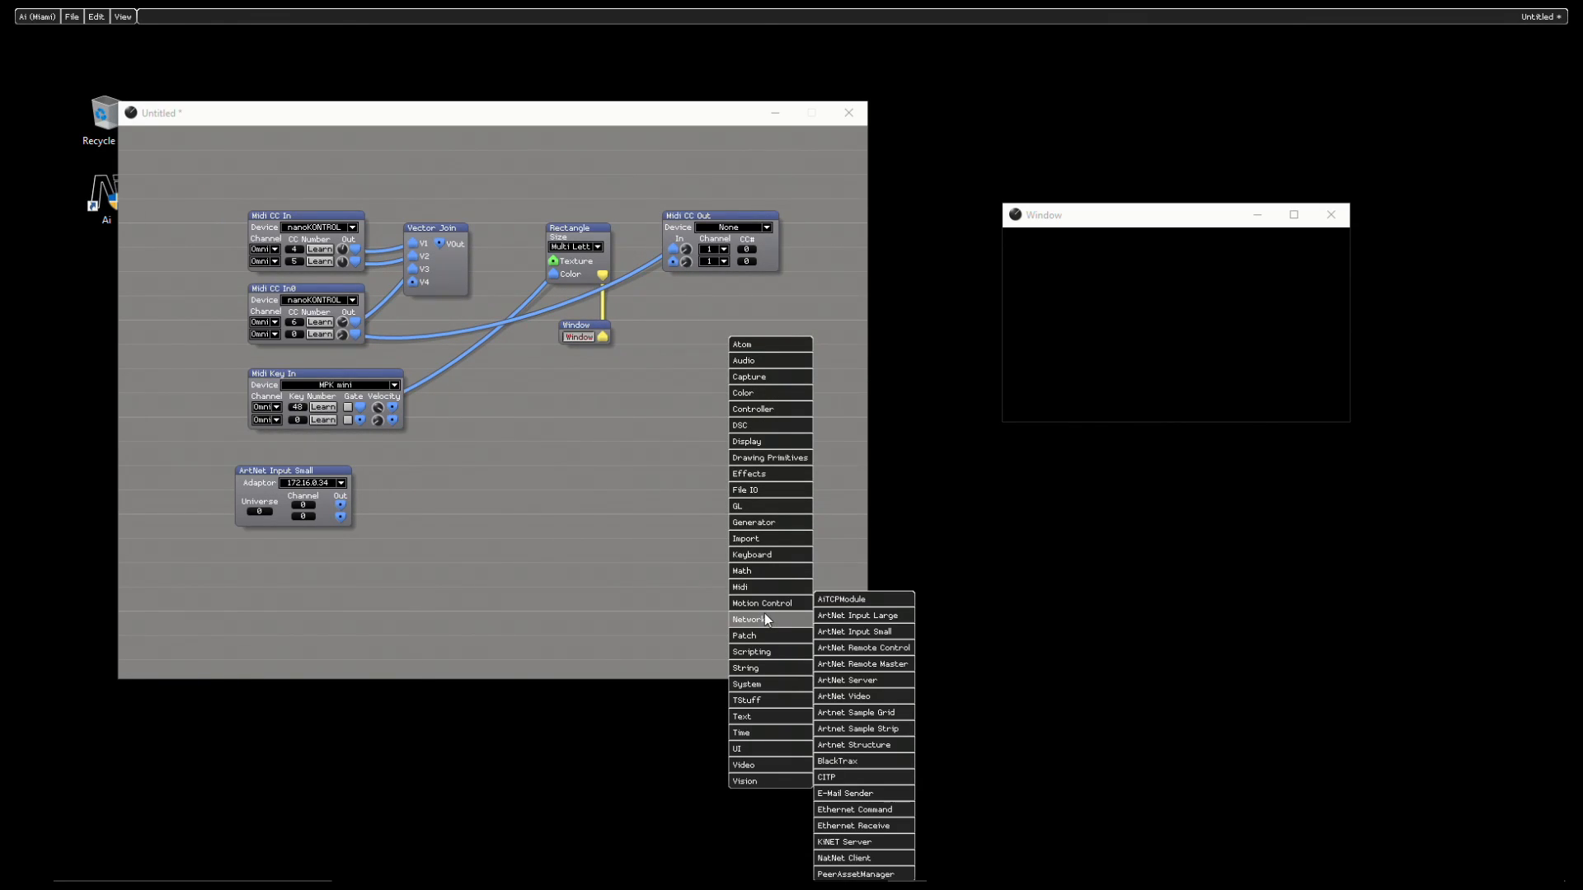
pyautogui.click(857, 680)
pyautogui.click(643, 548)
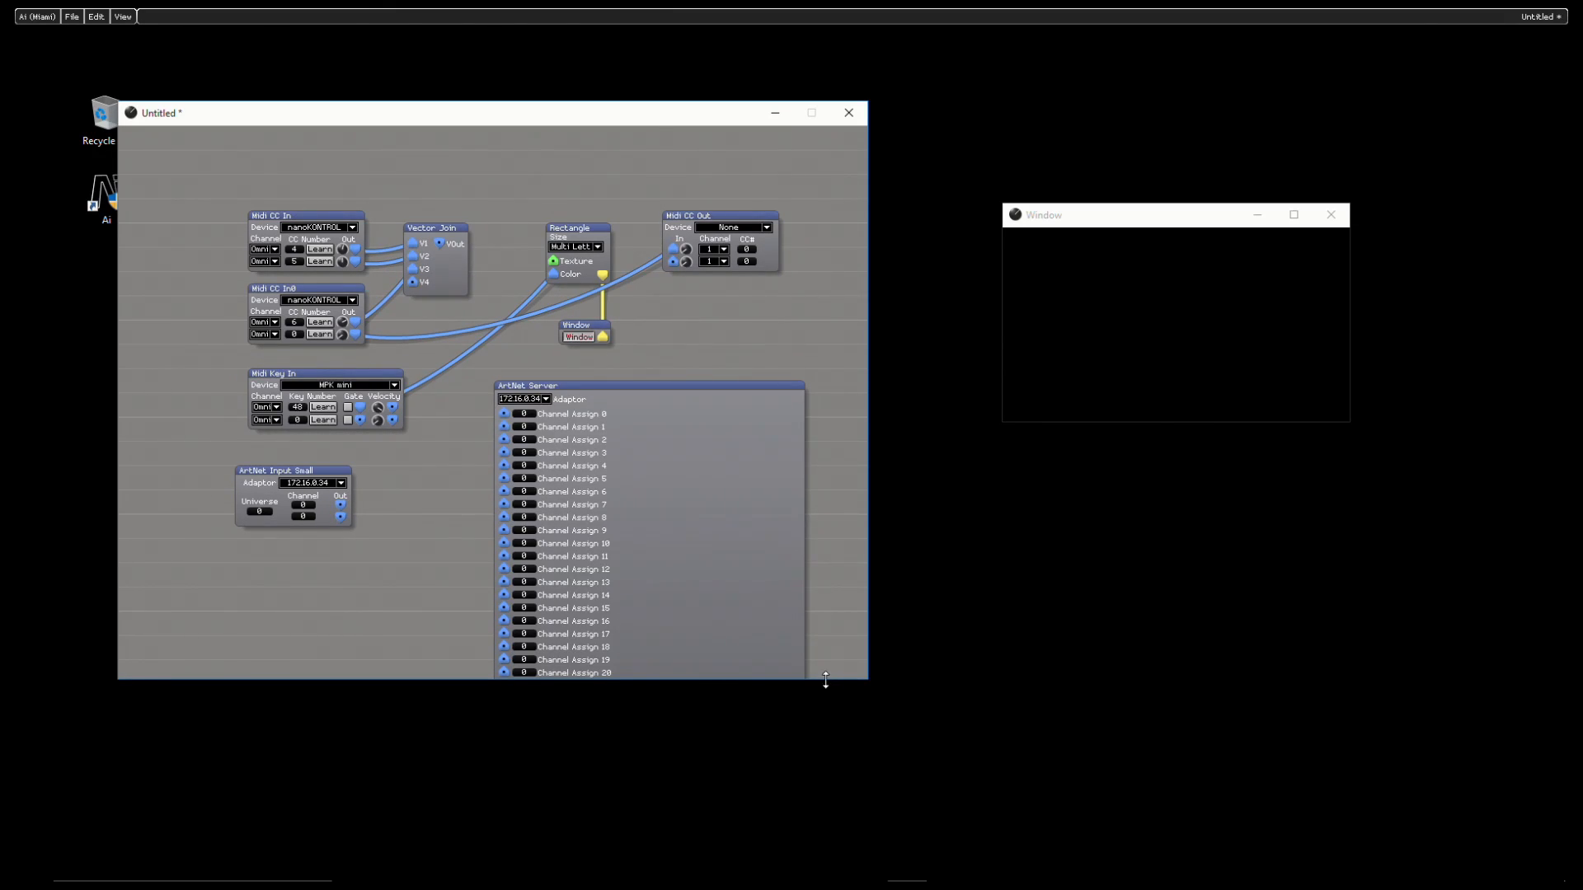
pyautogui.moveTo(825, 680); pyautogui.dragTo(804, 833)
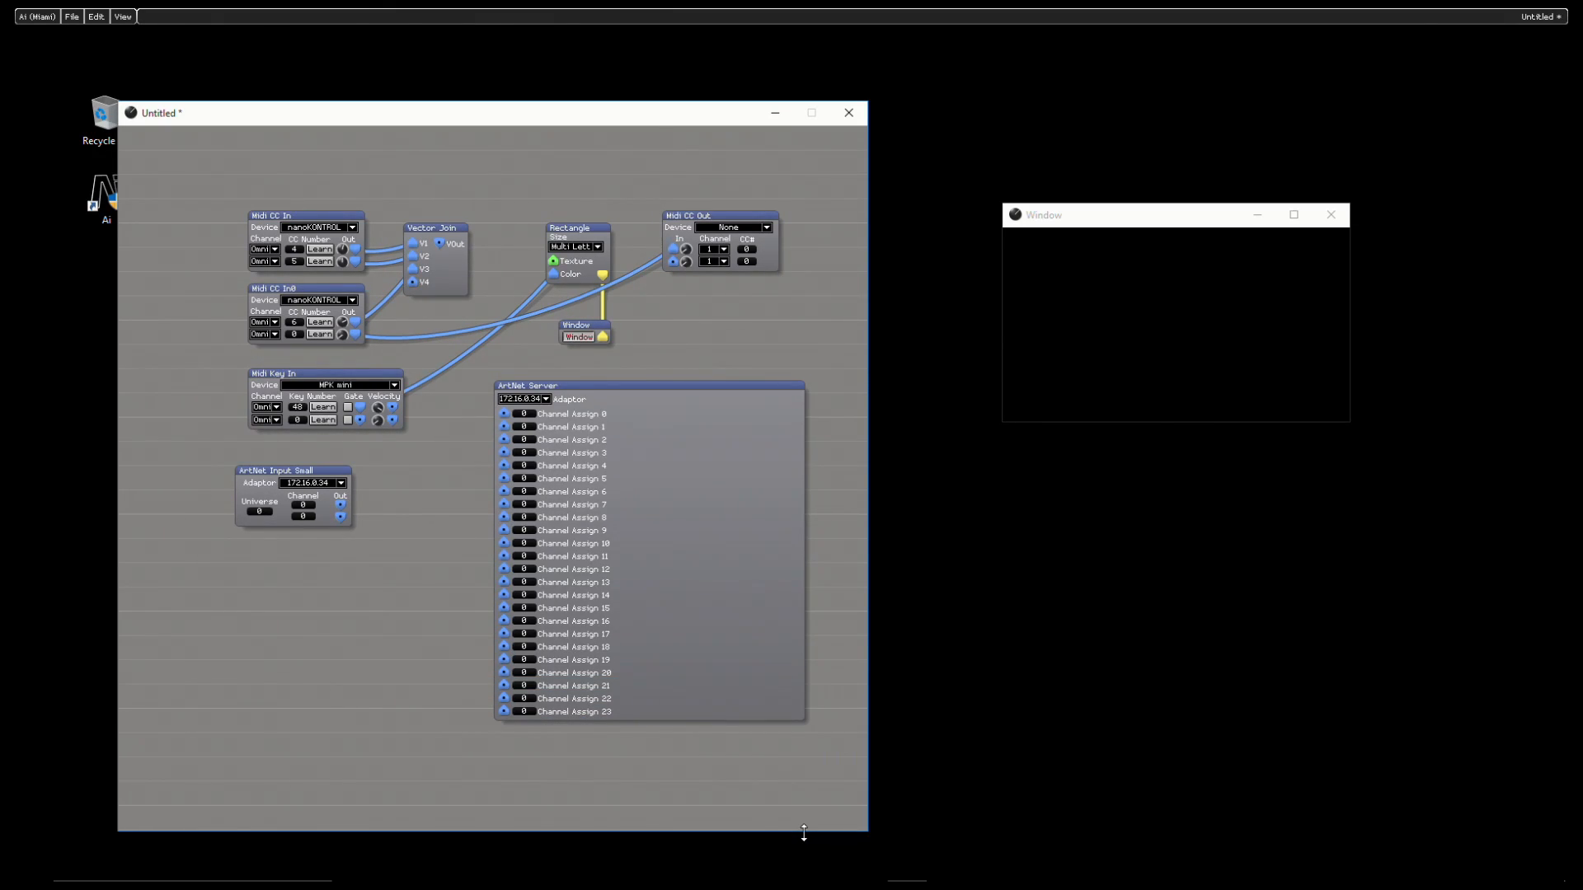